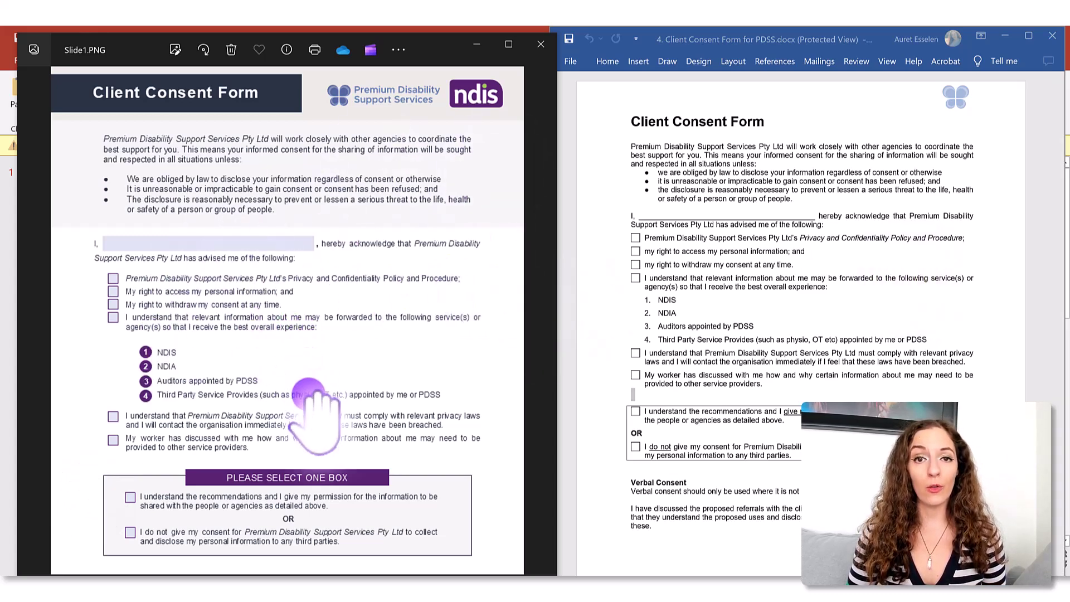
Scroll through the finished form image in Photos to compare it with the Word consent form
{"action": "scroll", "coordinate": [329, 239], "scroll_direction": "down", "scroll_amount": 3}
{"action": "scroll", "coordinate": [310, 383], "scroll_direction": "up", "scroll_amount": 3}
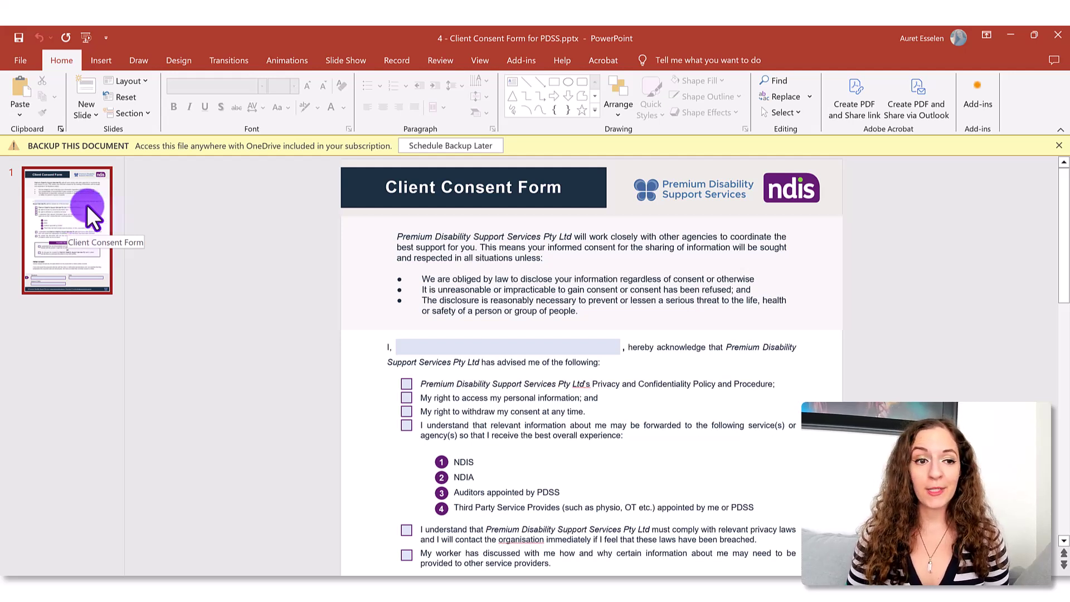
{"action": "left_click", "coordinate": [177, 61]}
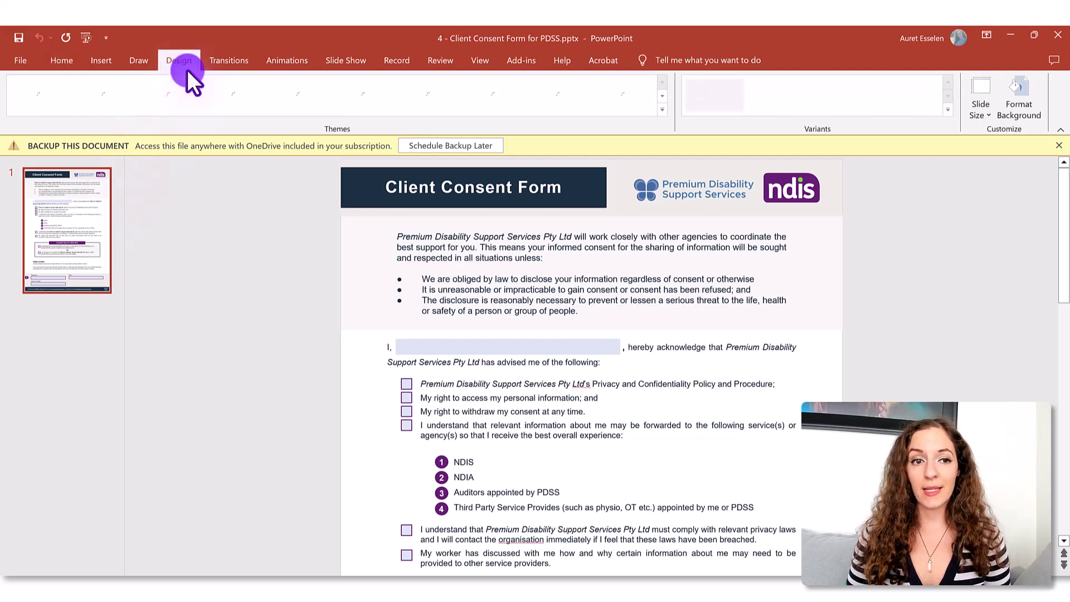
{"action": "left_click", "coordinate": [984, 108]}
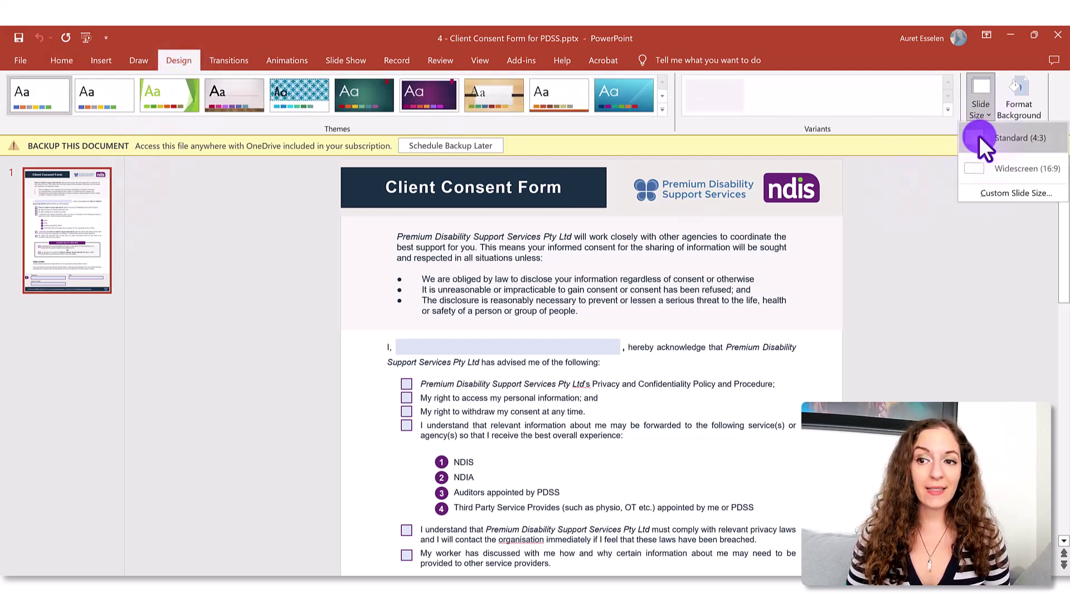
{"action": "left_click", "coordinate": [994, 194]}
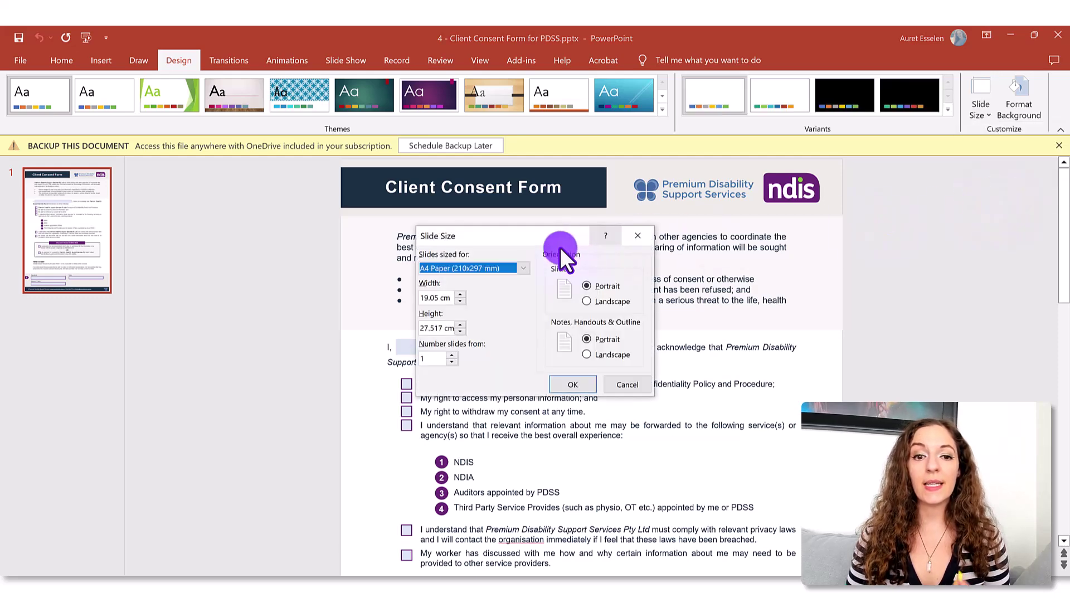
{"action": "left_click", "coordinate": [523, 268]}
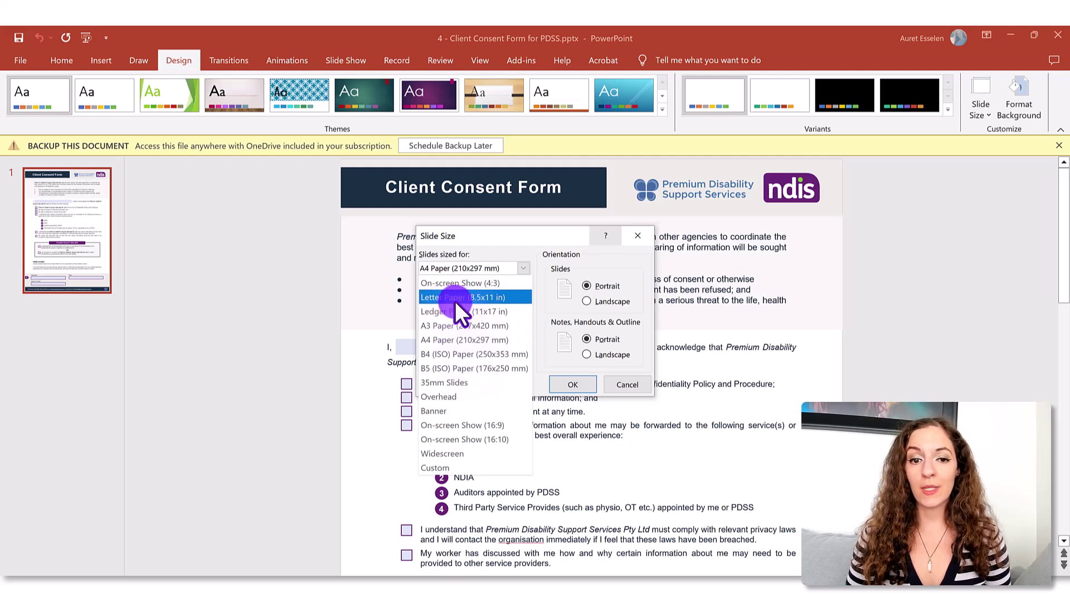
{"action": "key", "text": "Escape"}
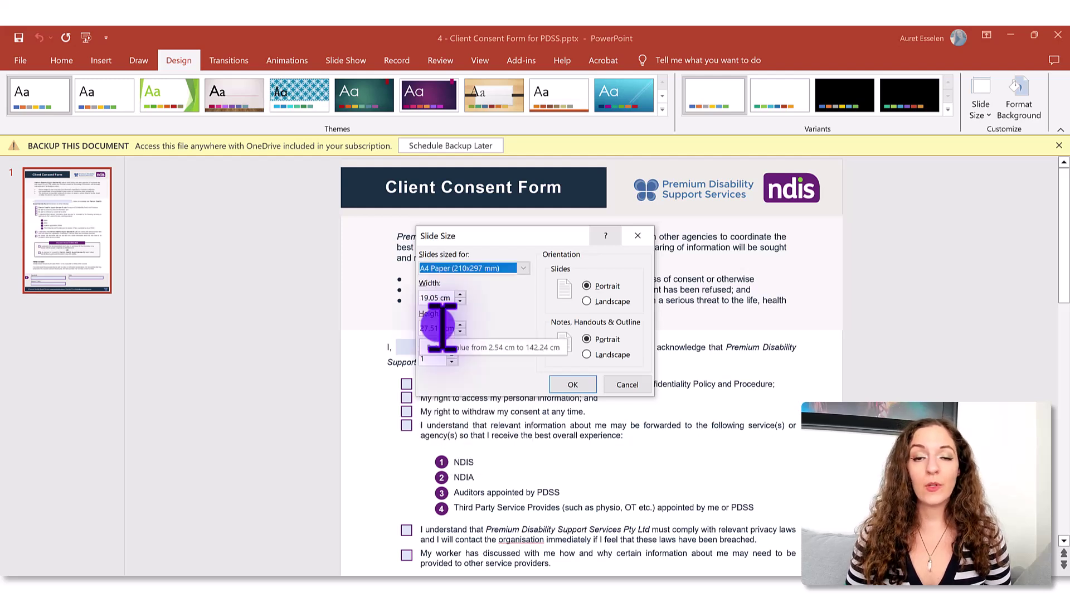
{"action": "left_click", "coordinate": [624, 382]}
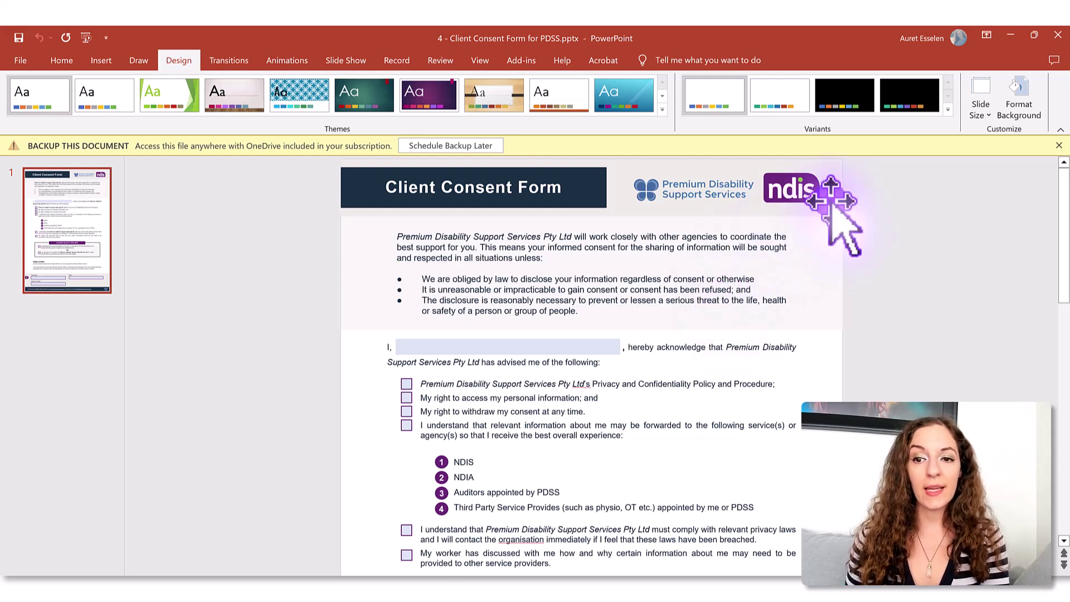
{"action": "left_click", "coordinate": [835, 176]}
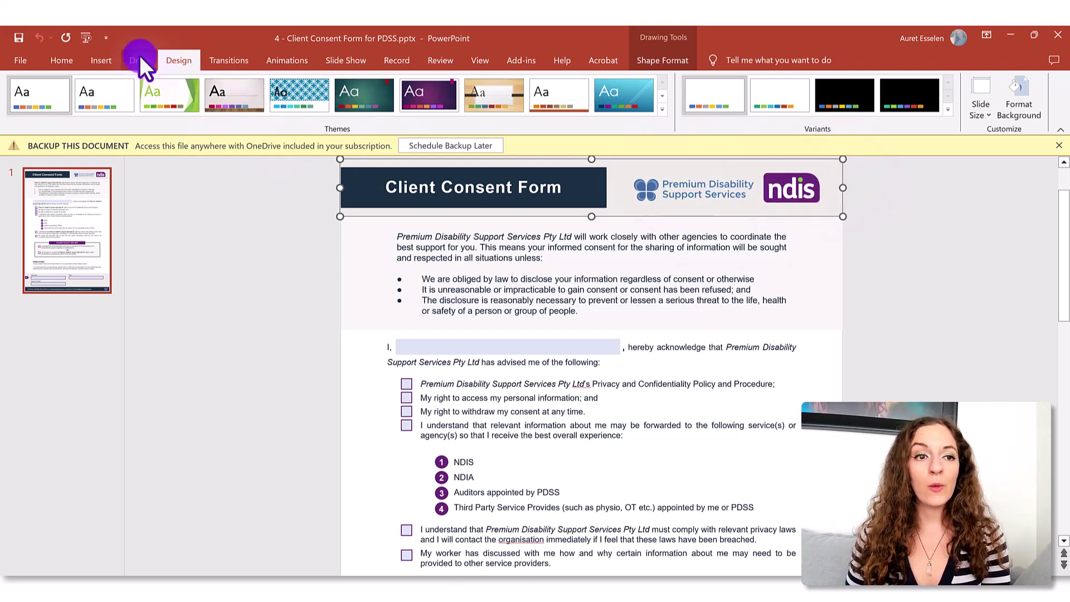
Draw a rectangle below the header title and widen it to 19.08 cm across the form
{"action": "left_click", "coordinate": [98, 63]}
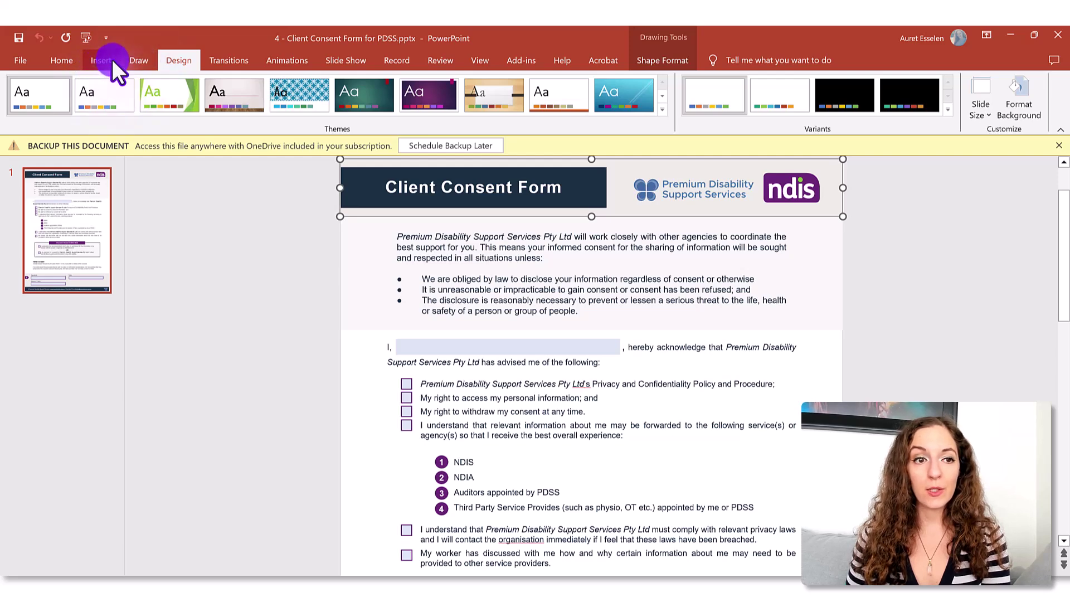
{"action": "left_click", "coordinate": [225, 115]}
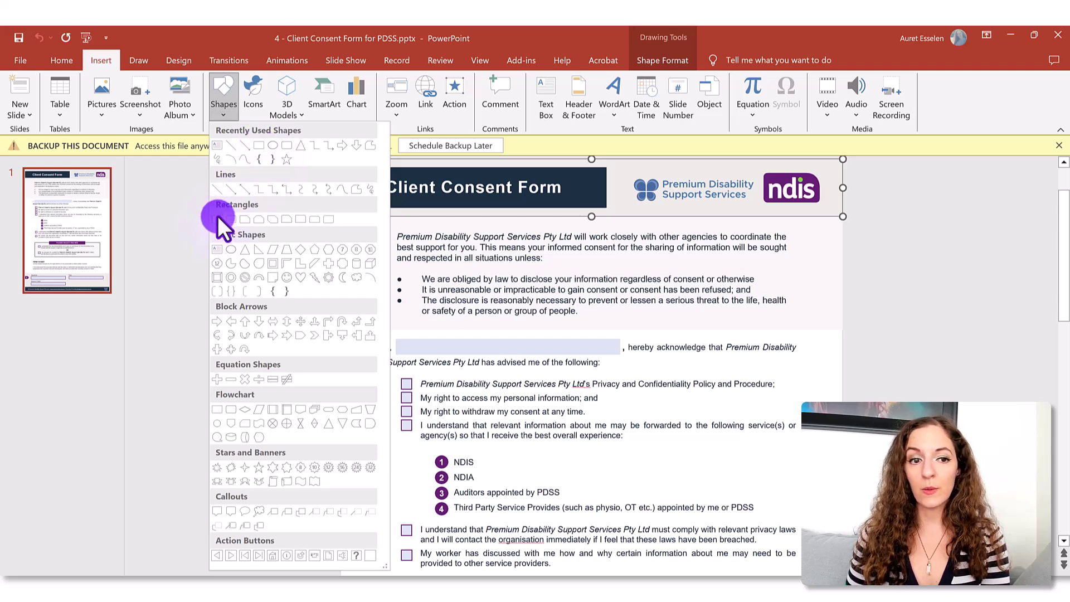
{"action": "key", "text": "Escape"}
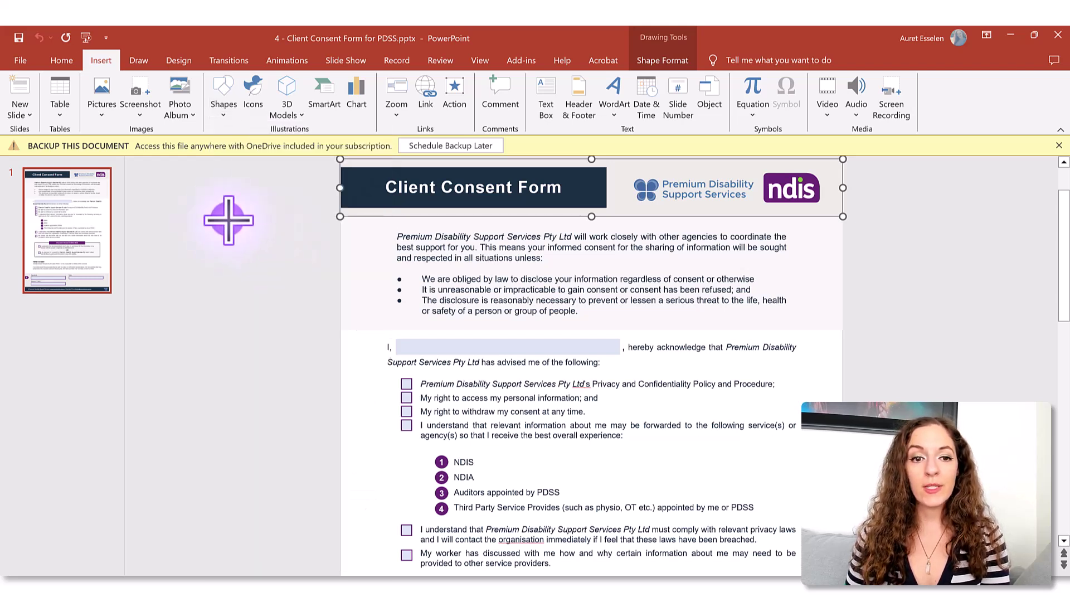
{"action": "left_click_drag", "start_coordinate": [196, 218], "coordinate": [399, 243]}
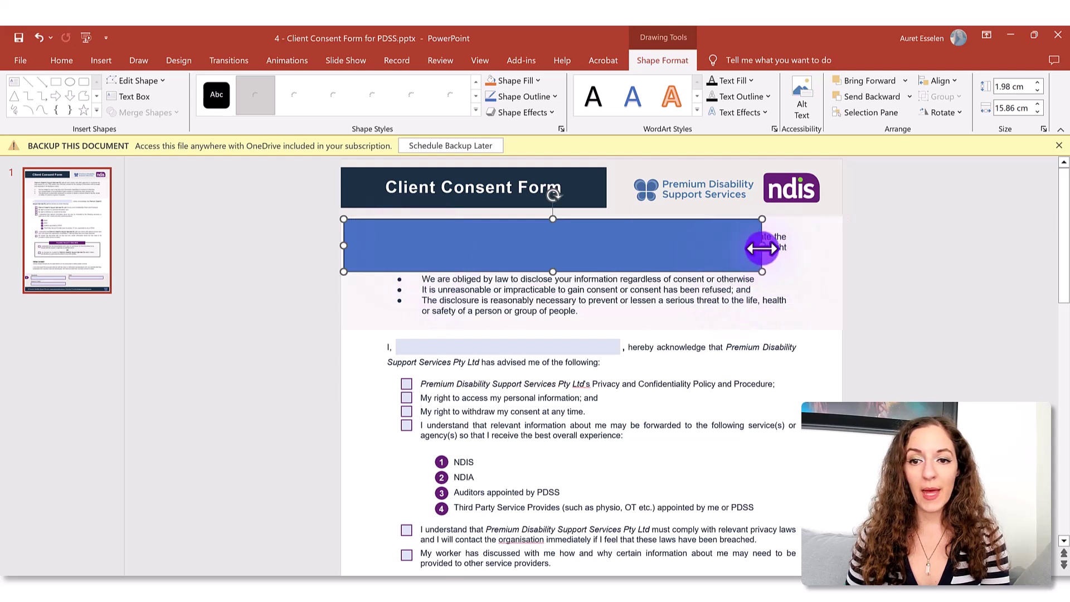
{"action": "left_click_drag", "start_coordinate": [762, 245], "coordinate": [843, 245]}
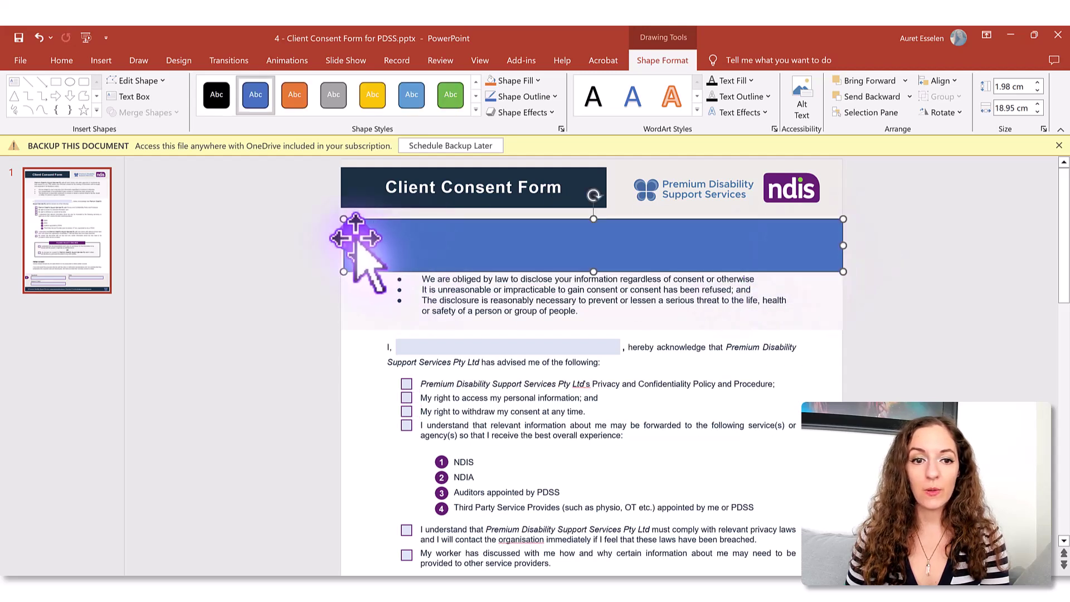
{"action": "left_click_drag", "start_coordinate": [343, 245], "coordinate": [340, 246]}
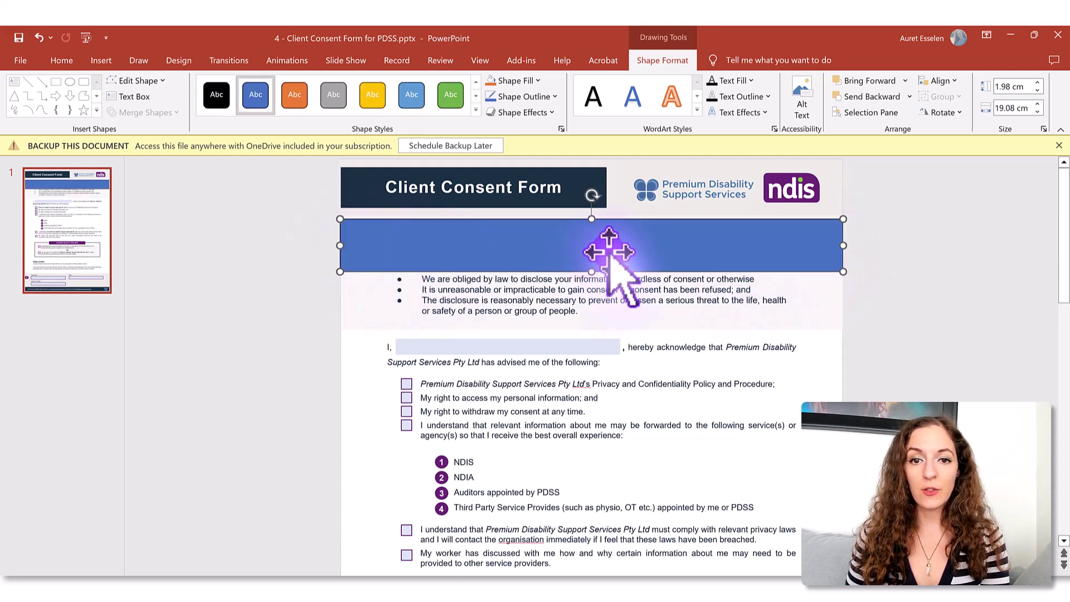
Fill the rectangle with light cyan #B2F4F4
{"action": "left_click", "coordinate": [514, 81]}
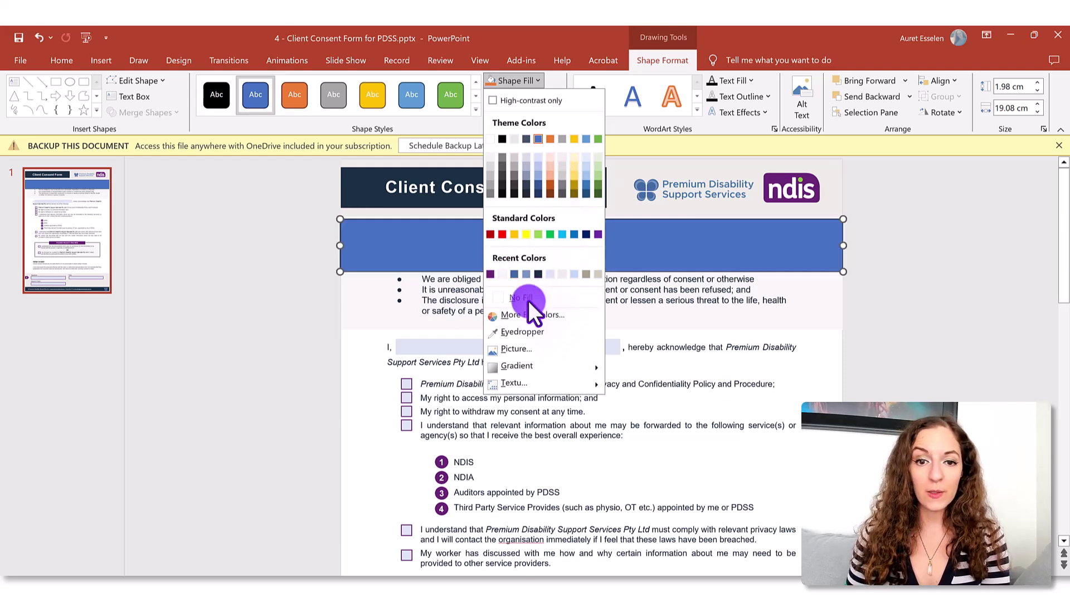
{"action": "left_click", "coordinate": [531, 315]}
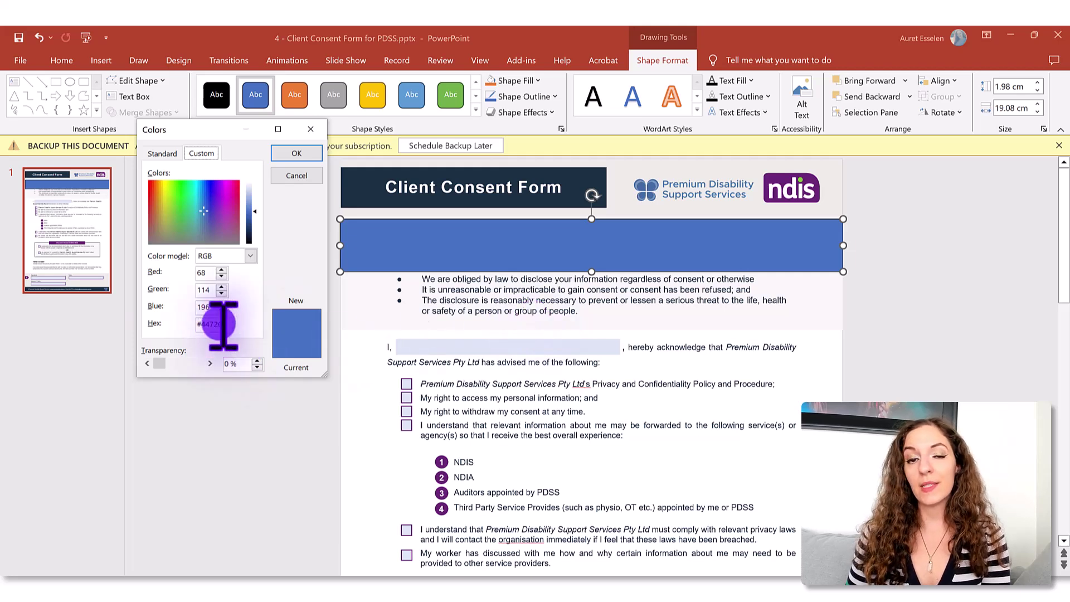
{"action": "mouse_move", "coordinate": [202, 206]}
{"action": "left_mouse_down"}
{"action": "mouse_move", "coordinate": [179, 207]}
{"action": "mouse_move", "coordinate": [200, 204]}
{"action": "mouse_move", "coordinate": [192, 193]}
{"action": "left_mouse_up"}
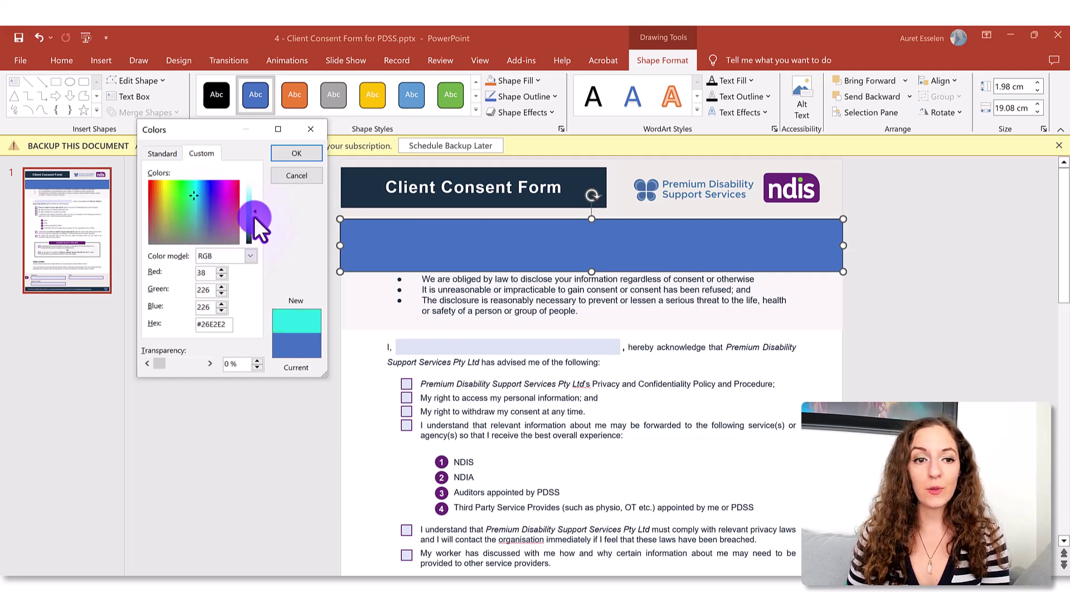
{"action": "left_click_drag", "start_coordinate": [253, 208], "coordinate": [253, 192]}
{"action": "left_click", "coordinate": [287, 154]}
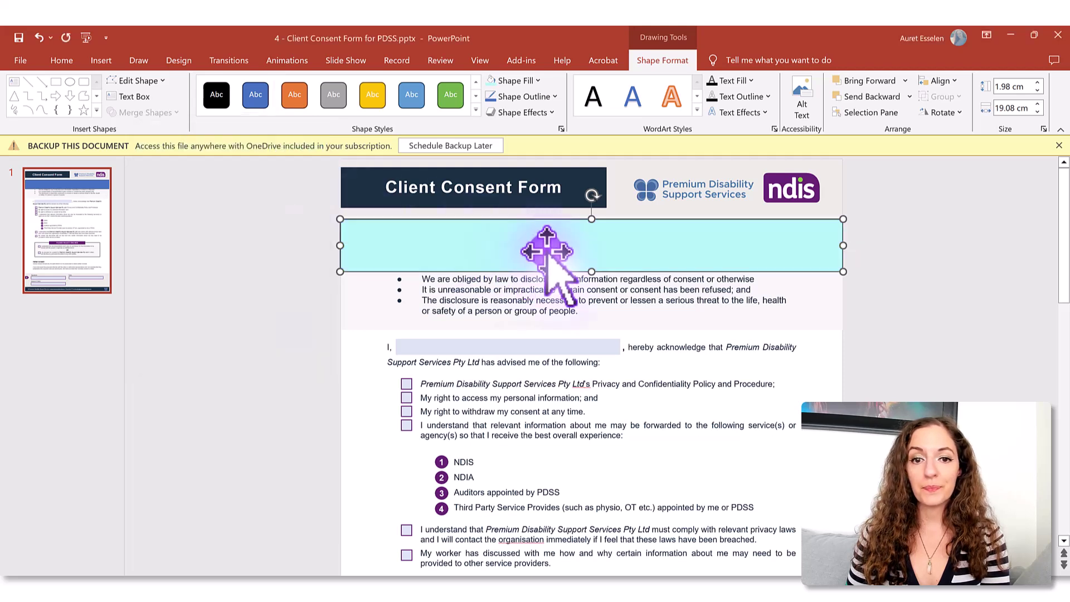
Remove the rectangle's outline and move it up over the header banner
{"action": "left_click", "coordinate": [520, 99]}
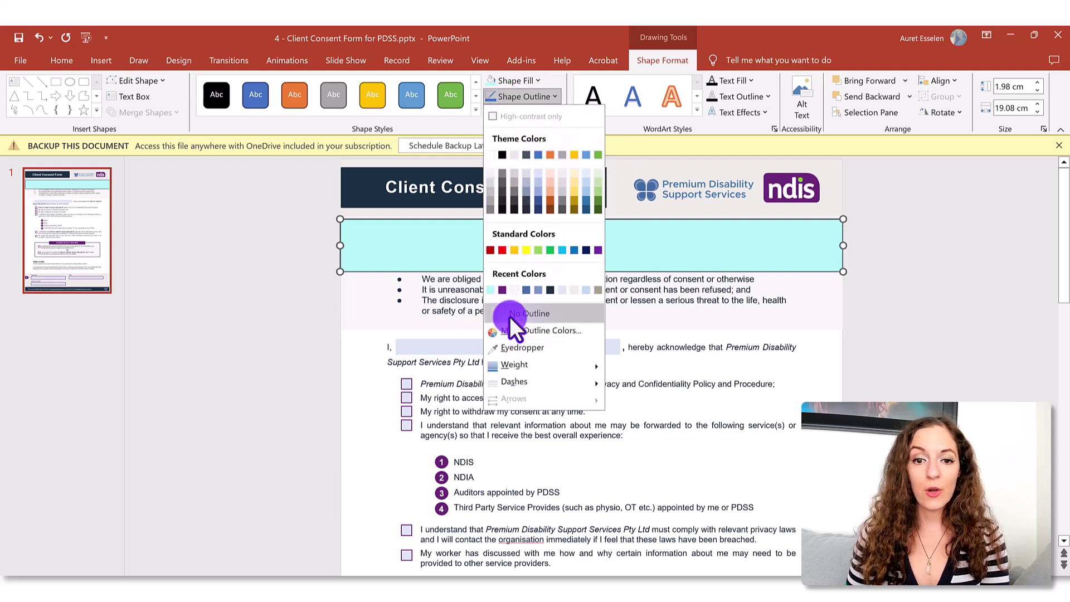
{"action": "left_click", "coordinate": [509, 316]}
{"action": "left_click", "coordinate": [312, 275]}
{"action": "left_click", "coordinate": [544, 217]}
{"action": "mouse_move", "coordinate": [544, 217]}
{"action": "left_mouse_down"}
{"action": "mouse_move", "coordinate": [540, 172]}
{"action": "mouse_move", "coordinate": [544, 220]}
{"action": "left_mouse_up"}
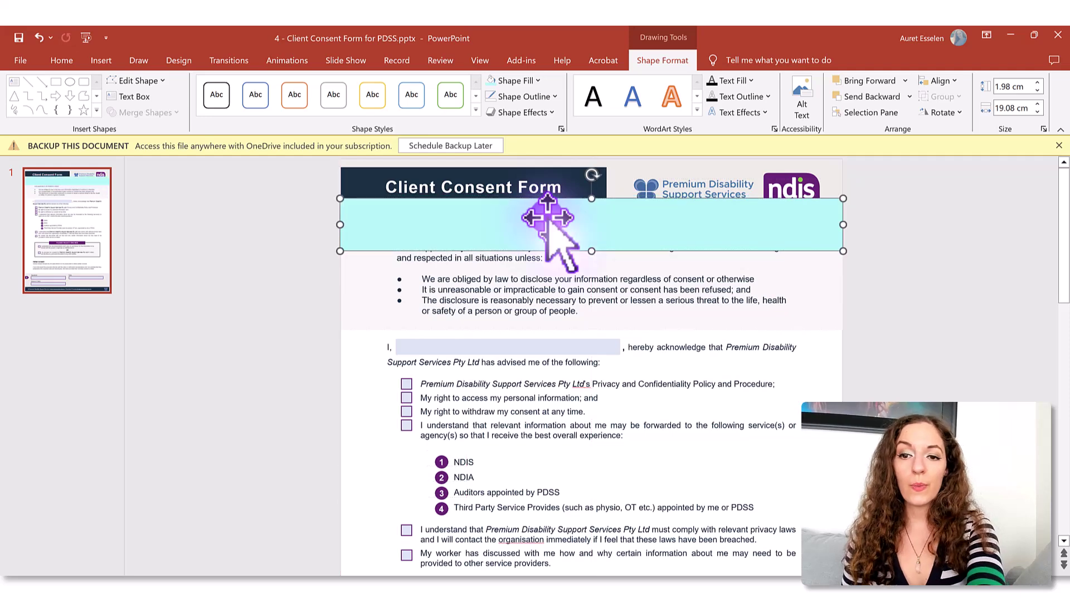
Delete the cyan rectangle and select the Client Consent Form title banner
{"action": "key", "text": "Delete"}
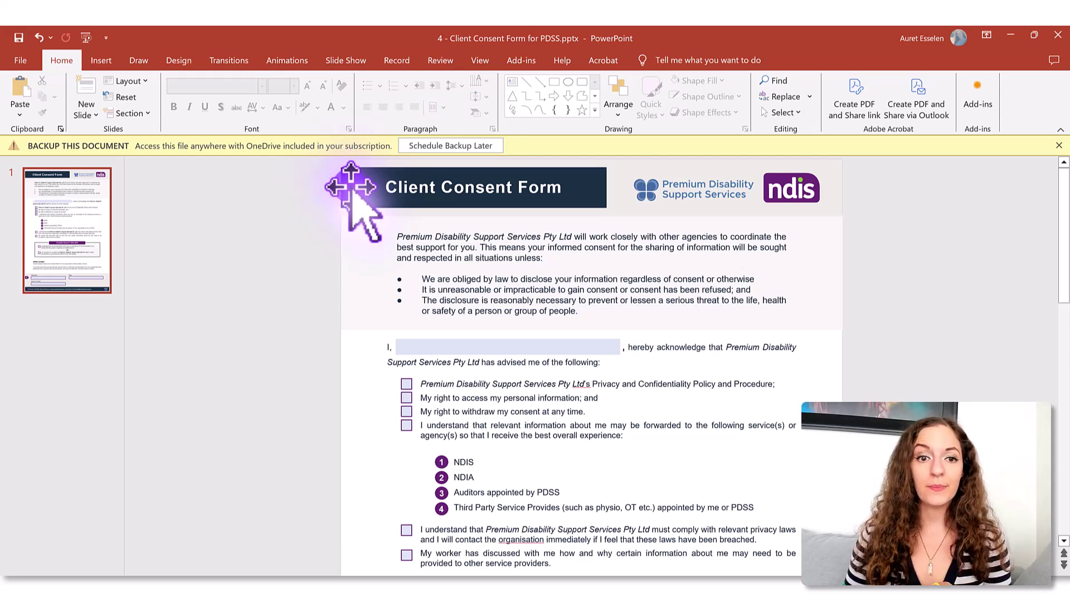
{"action": "left_click", "coordinate": [349, 190]}
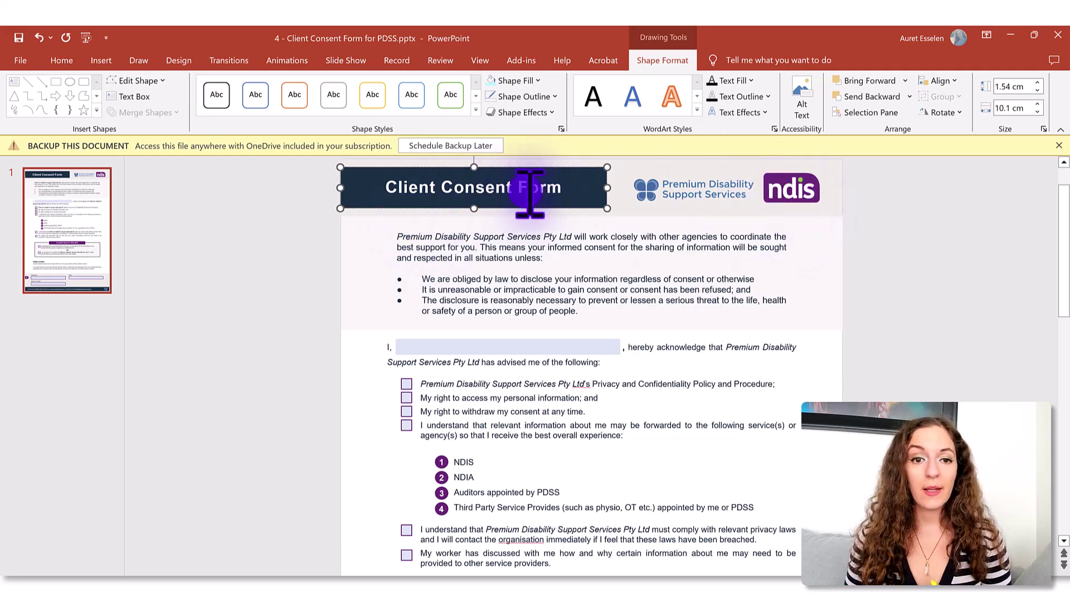
{"action": "key", "text": "Escape"}
{"action": "left_click", "coordinate": [584, 187]}
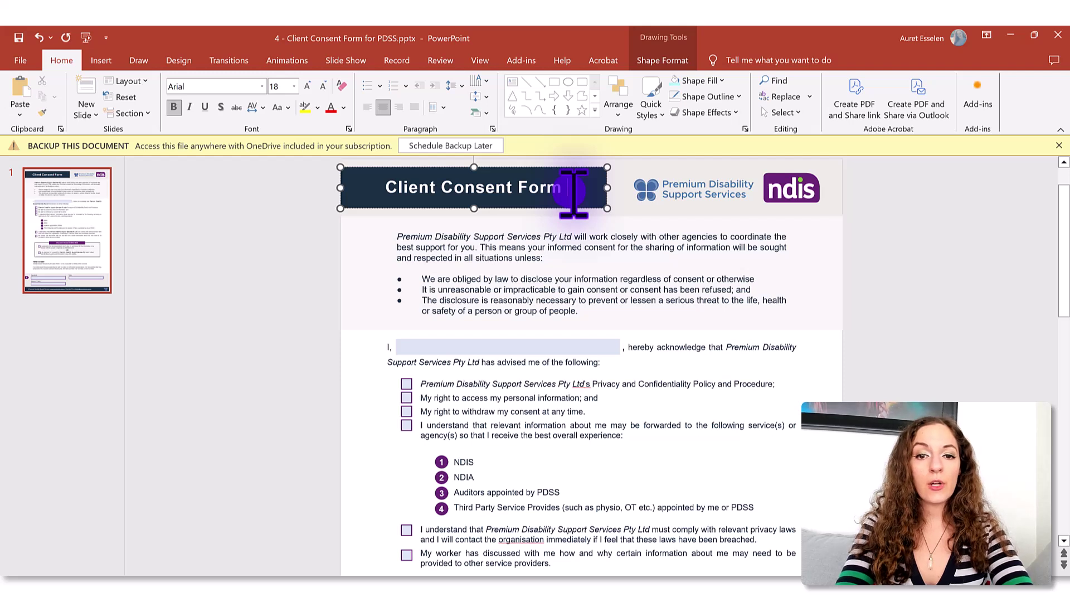
{"action": "type", "text": "Title"}
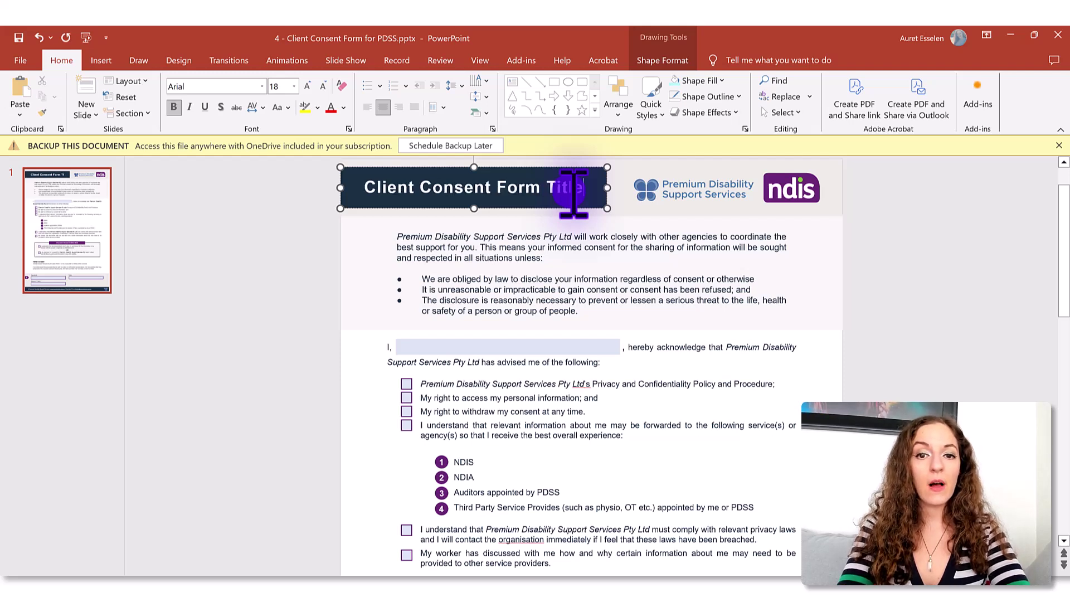
{"action": "key", "text": "BackSpace"}
{"action": "key", "text": "BackSpace"}
{"action": "key", "text": "BackSpace"}
{"action": "key", "text": "BackSpace"}
{"action": "key", "text": "BackSpace"}
{"action": "key", "text": "BackSpace"}
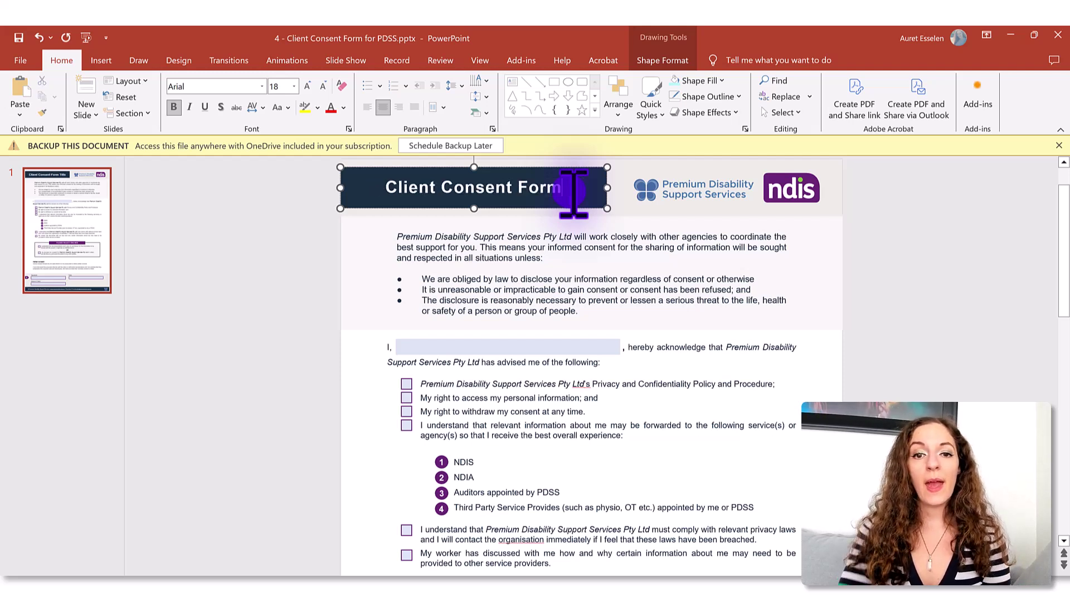
{"action": "left_click", "coordinate": [383, 187]}
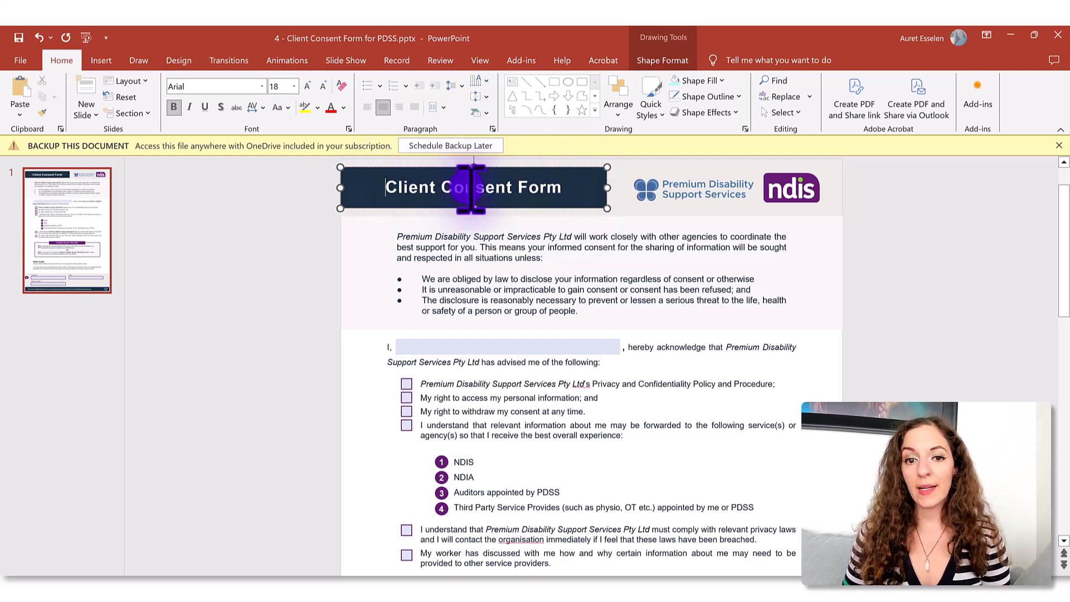
{"action": "left_click", "coordinate": [564, 187], "text": "shift"}
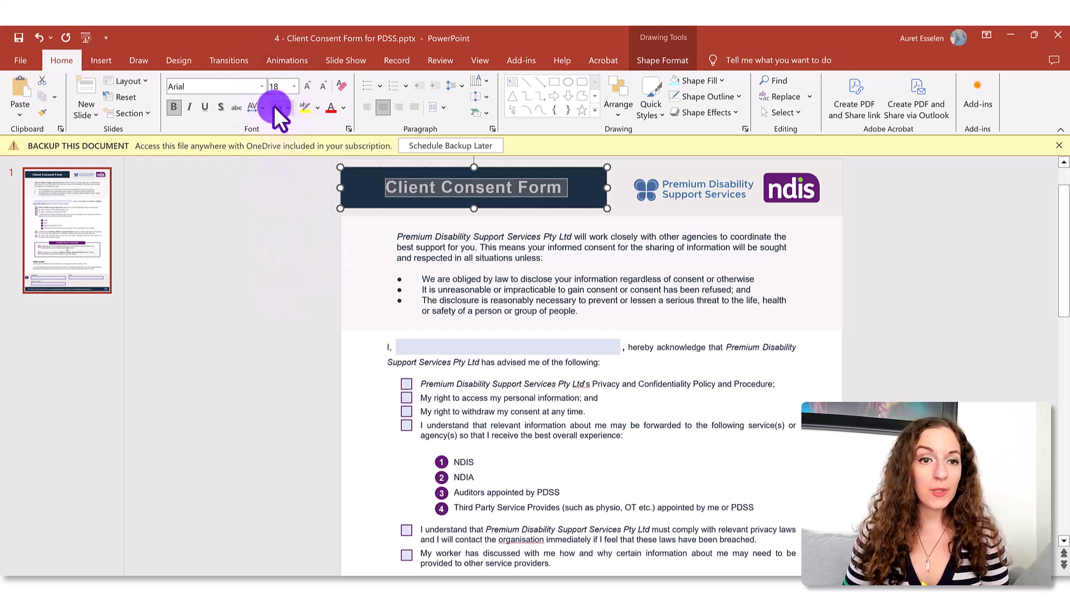
{"action": "left_click", "coordinate": [267, 215]}
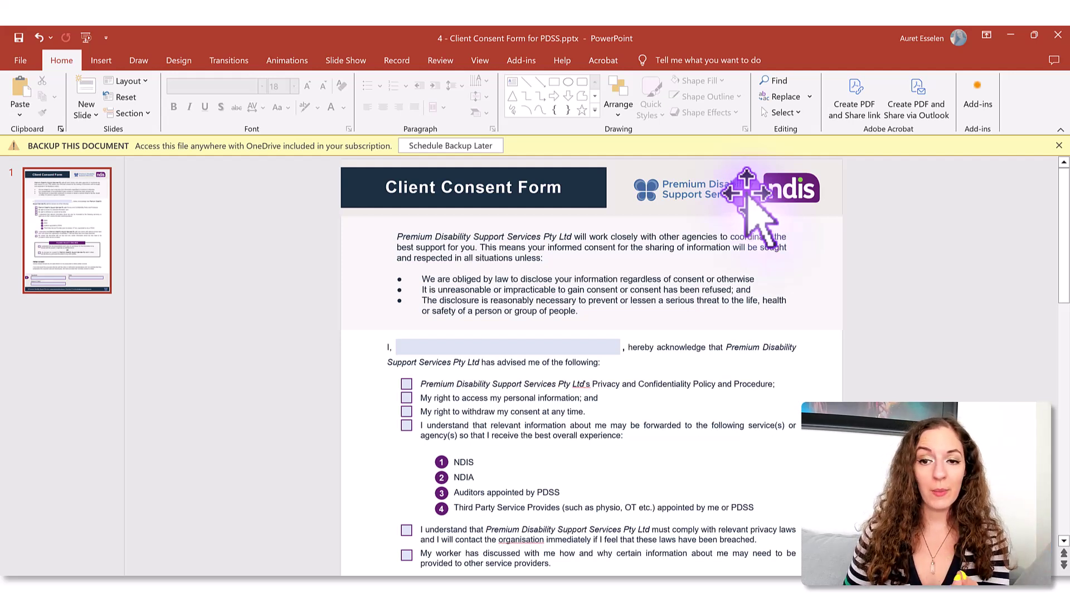
Start inserting a picture from this device, then cancel the Insert Picture dialog
{"action": "left_click", "coordinate": [95, 62]}
{"action": "left_click", "coordinate": [108, 106]}
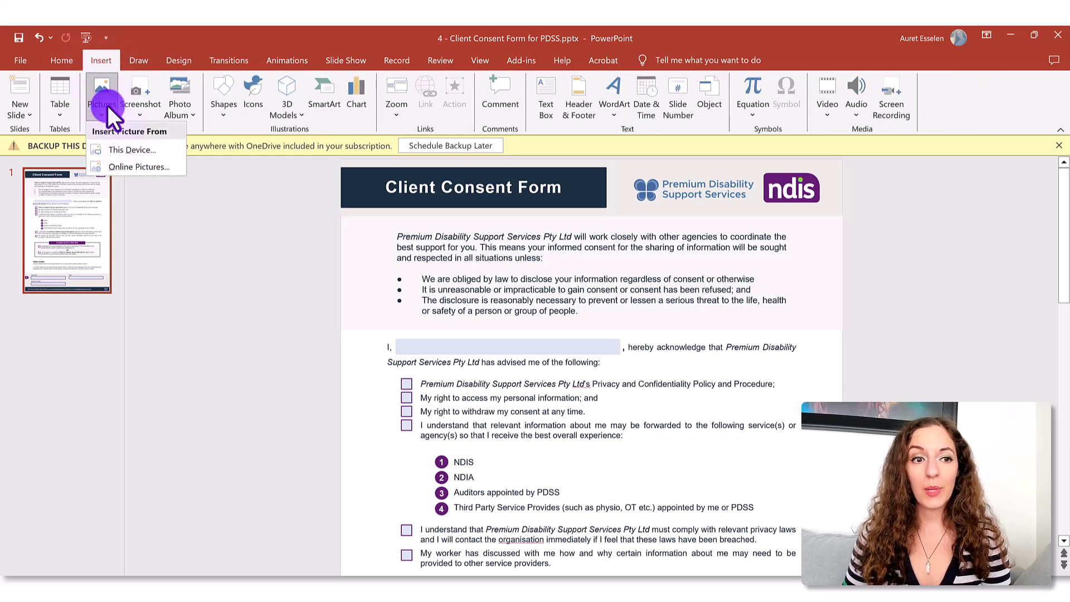
{"action": "left_click", "coordinate": [112, 148]}
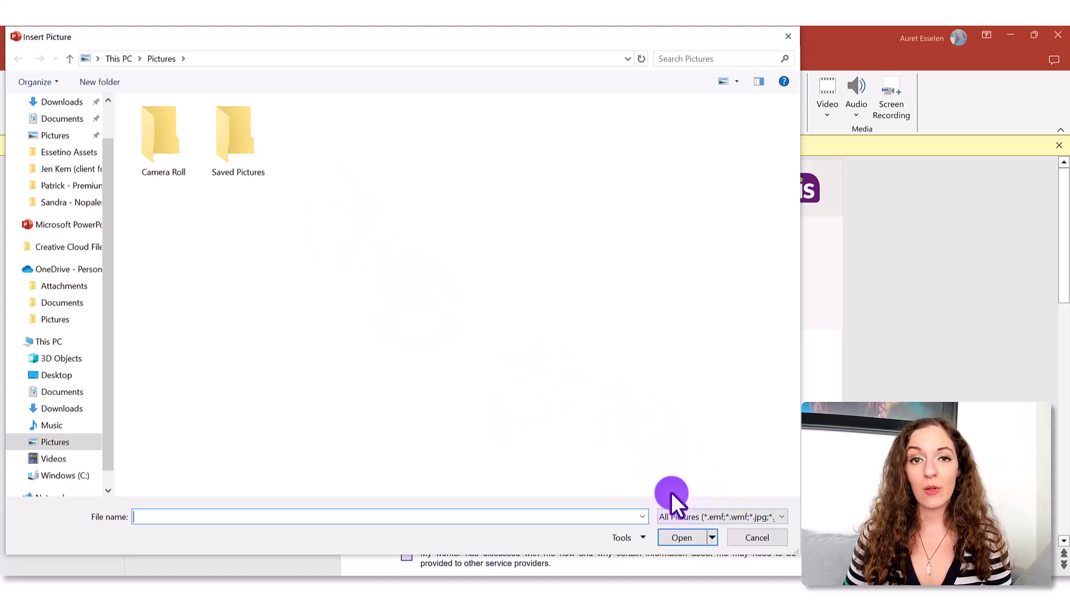
{"action": "left_click", "coordinate": [771, 534]}
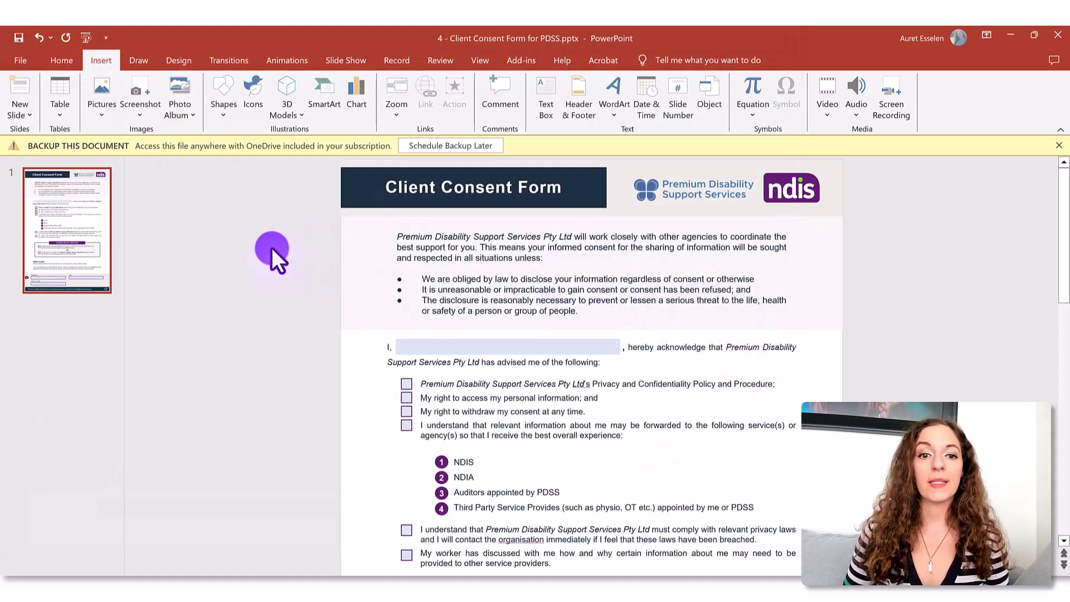
Try resizing and moving the Premium Disability Services logo, then select the header group and banner
{"action": "left_click", "coordinate": [678, 198]}
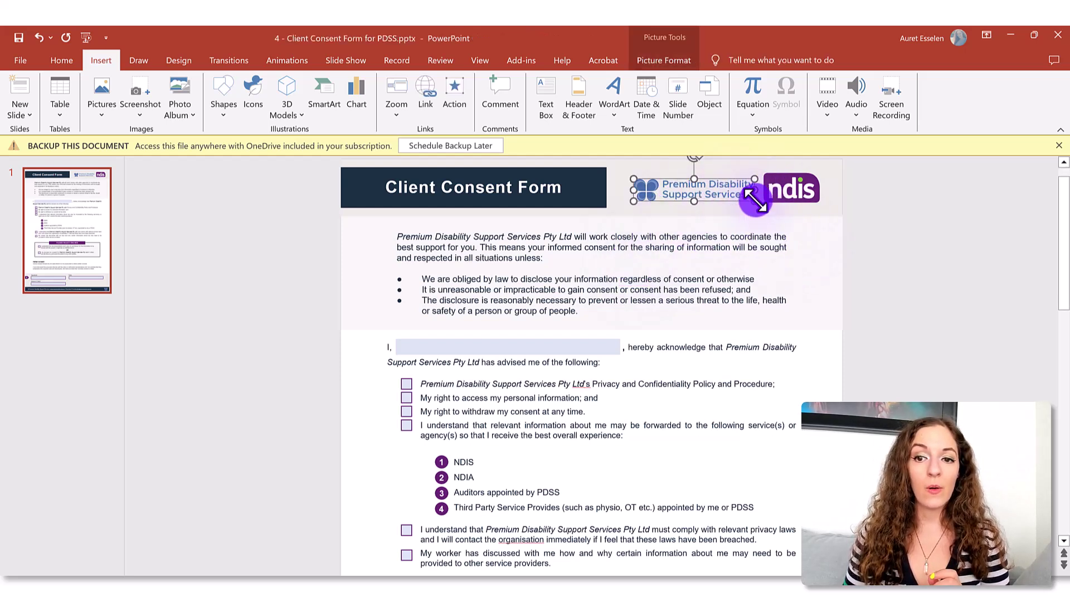
{"action": "mouse_move", "coordinate": [754, 202]}
{"action": "left_mouse_down"}
{"action": "mouse_move", "coordinate": [776, 223]}
{"action": "mouse_move", "coordinate": [717, 210]}
{"action": "mouse_move", "coordinate": [747, 228]}
{"action": "mouse_move", "coordinate": [779, 206]}
{"action": "mouse_move", "coordinate": [754, 202]}
{"action": "left_mouse_up"}
{"action": "left_click", "coordinate": [897, 256]}
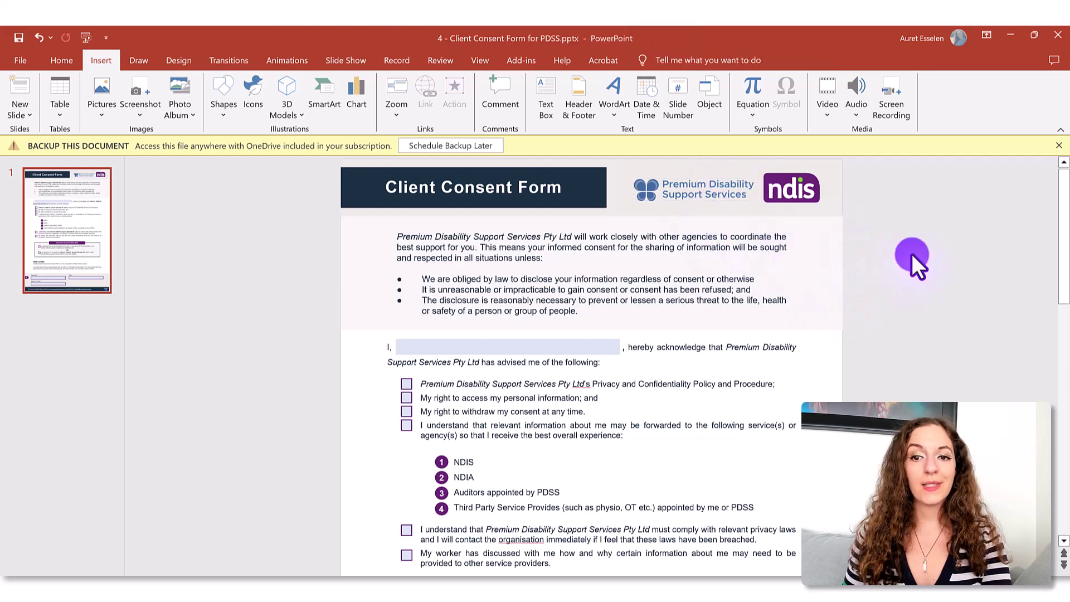
{"action": "left_click_drag", "start_coordinate": [675, 190], "coordinate": [730, 211]}
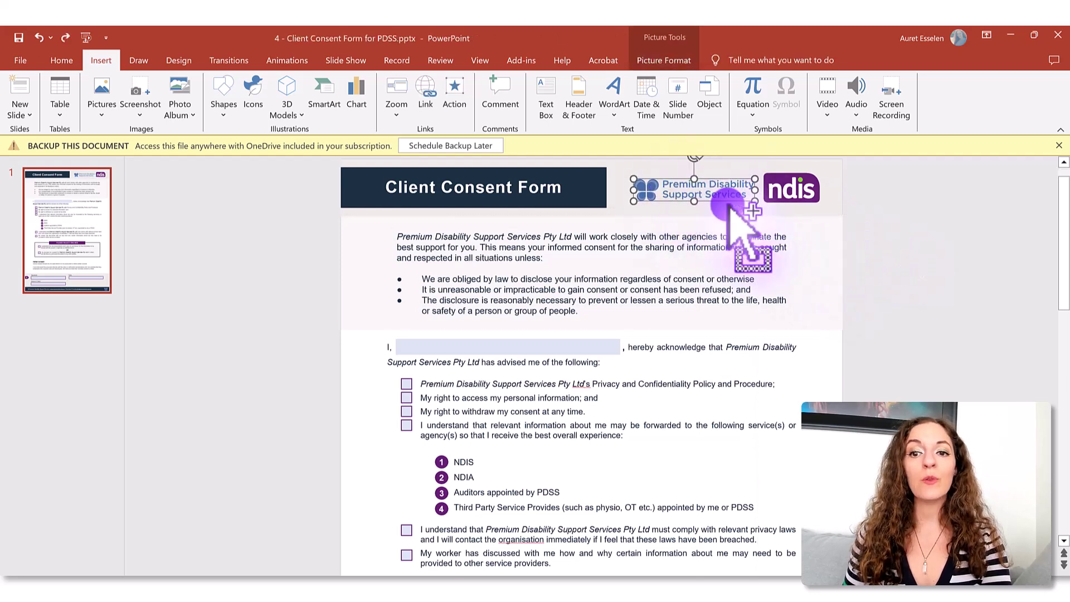
{"action": "left_click", "coordinate": [907, 255]}
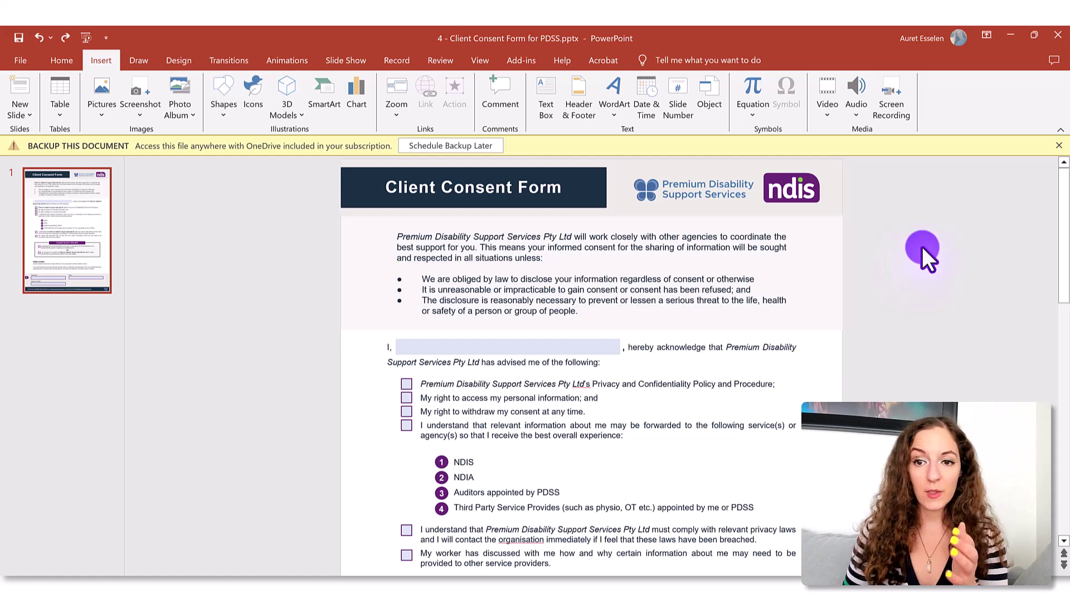
{"action": "left_click", "coordinate": [838, 215]}
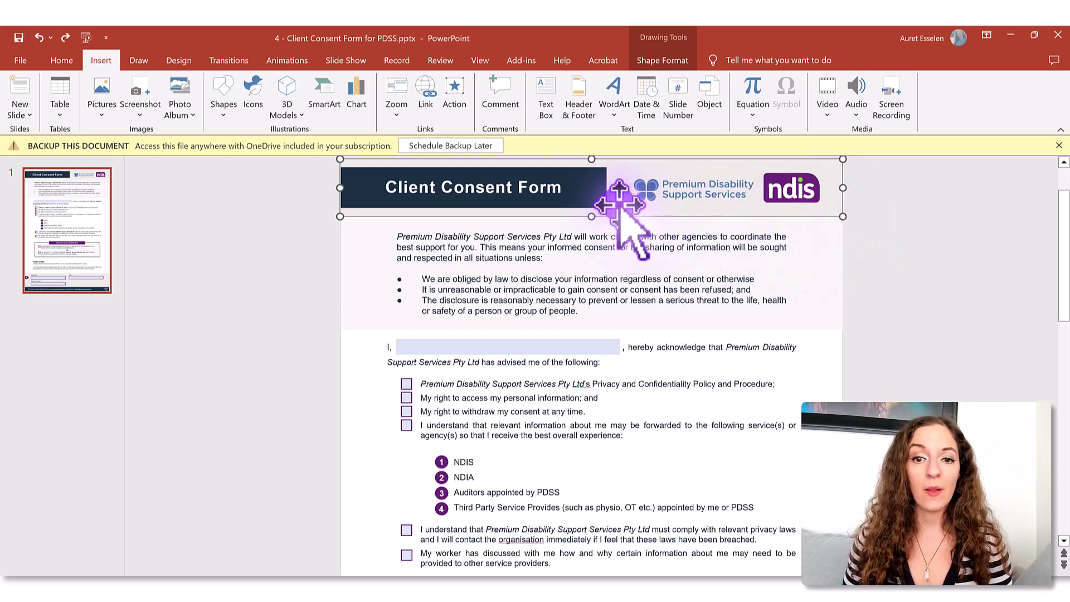
{"action": "left_click", "coordinate": [599, 198]}
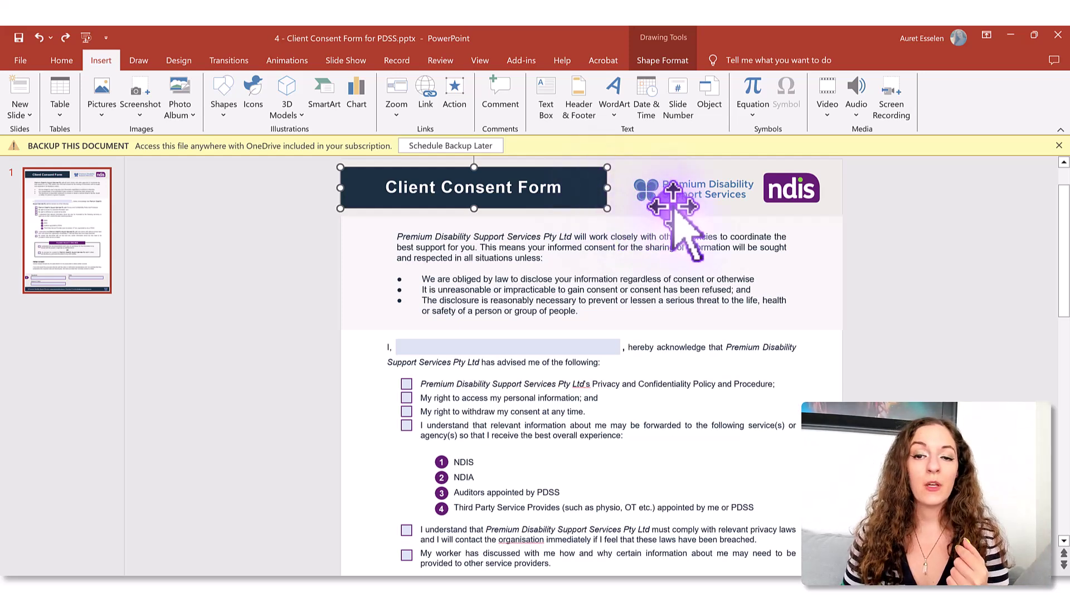
Bring the Client Consent Form banner to the front
{"action": "left_click", "coordinate": [667, 59]}
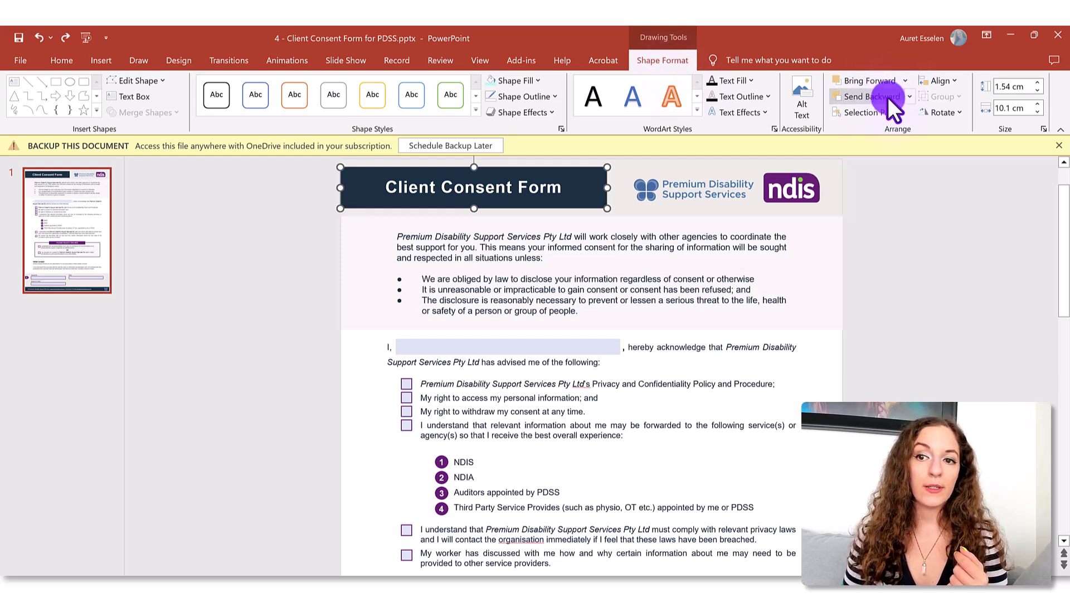
{"action": "left_click", "coordinate": [878, 80]}
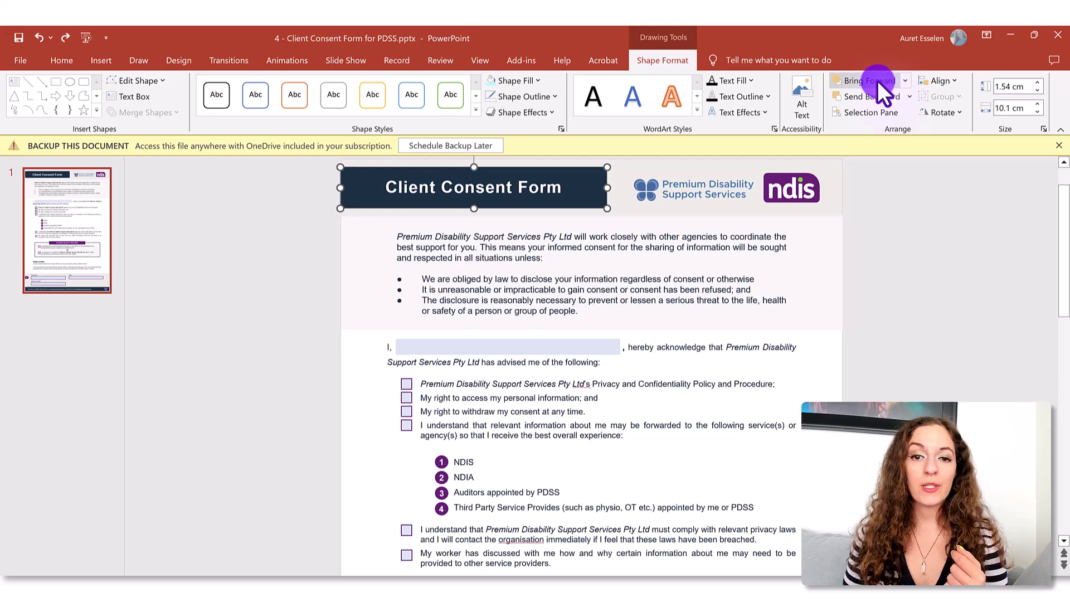
{"action": "left_click", "coordinate": [903, 81]}
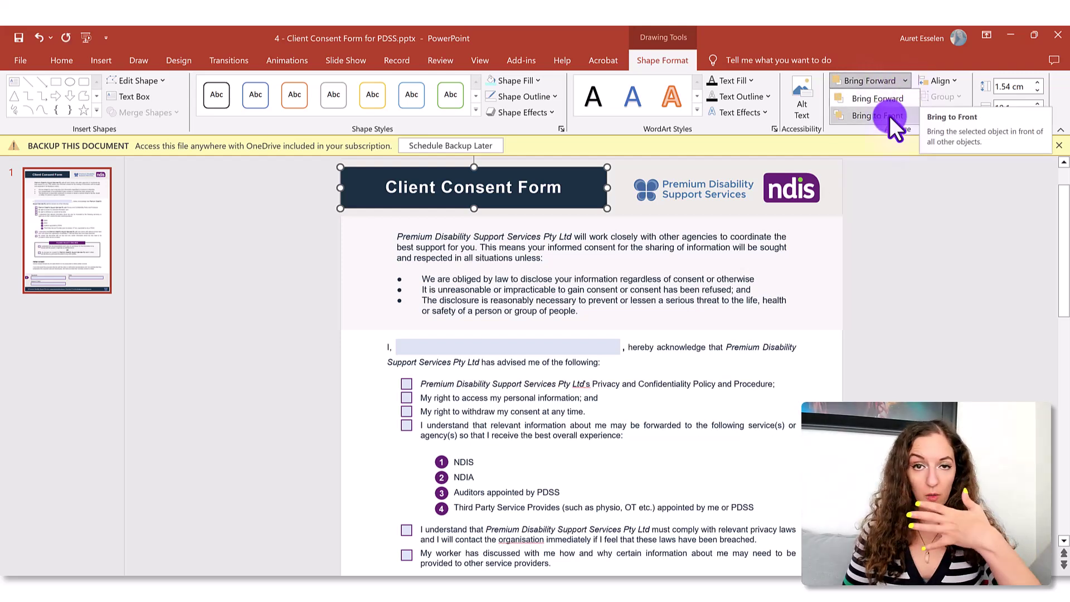
{"action": "left_click", "coordinate": [897, 64]}
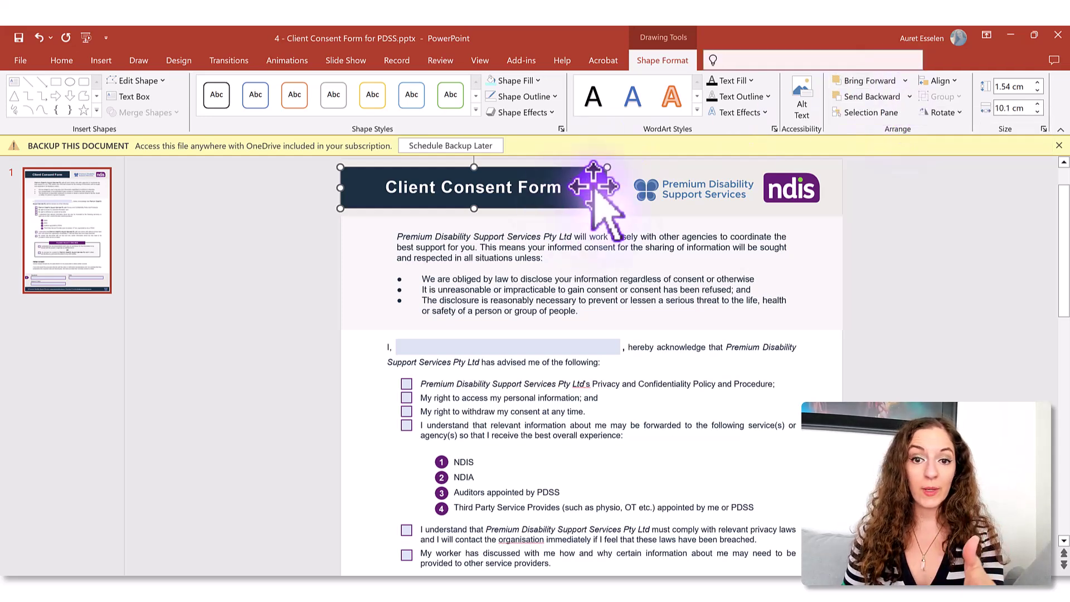
Bring the Premium Disability Services logo in front of all other header objects
{"action": "left_click", "coordinate": [672, 189]}
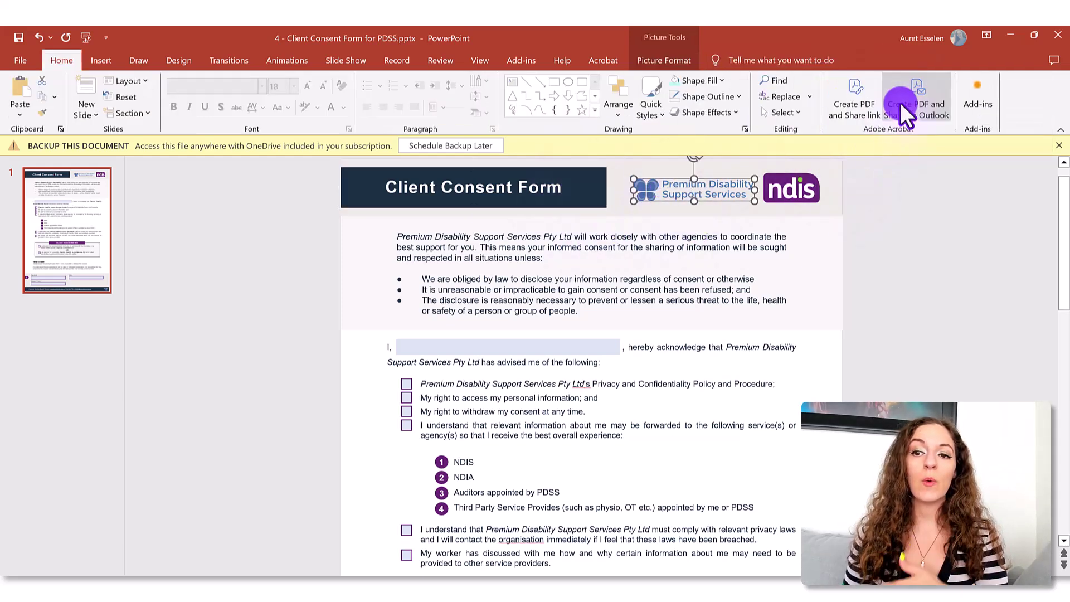
{"action": "left_click", "coordinate": [673, 61]}
{"action": "left_click", "coordinate": [713, 111]}
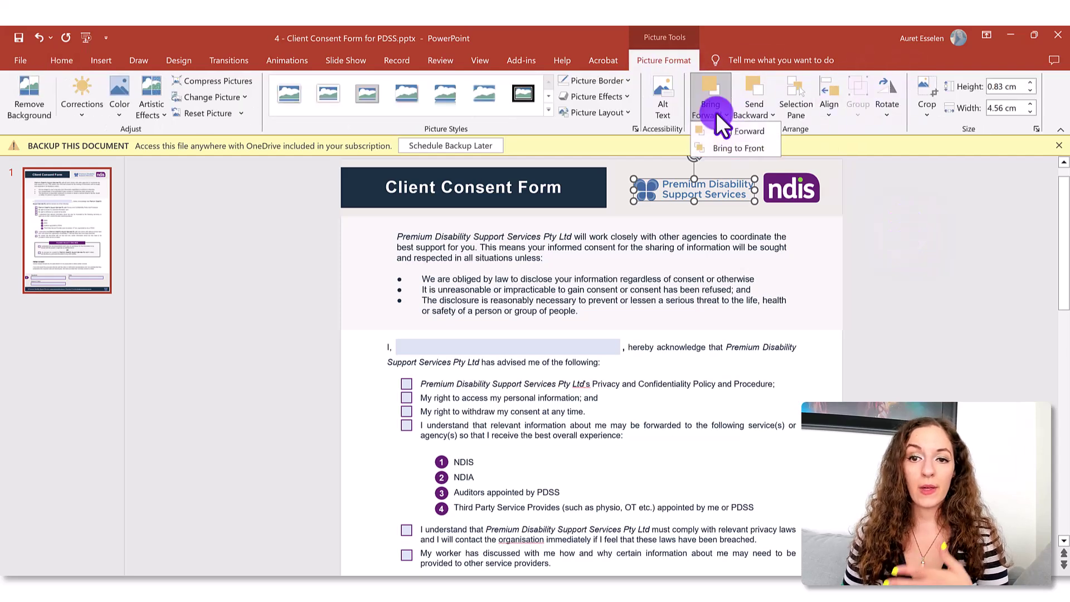
{"action": "left_click", "coordinate": [720, 146]}
{"action": "left_click", "coordinate": [962, 253]}
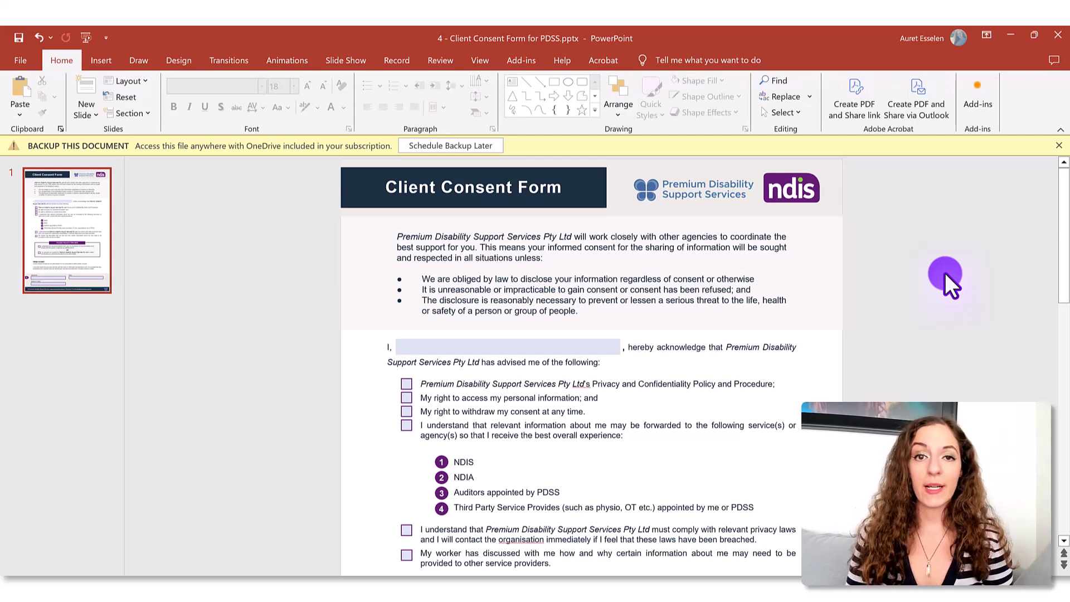
{"action": "scroll", "coordinate": [916, 323], "scroll_direction": "down", "scroll_amount": 5}
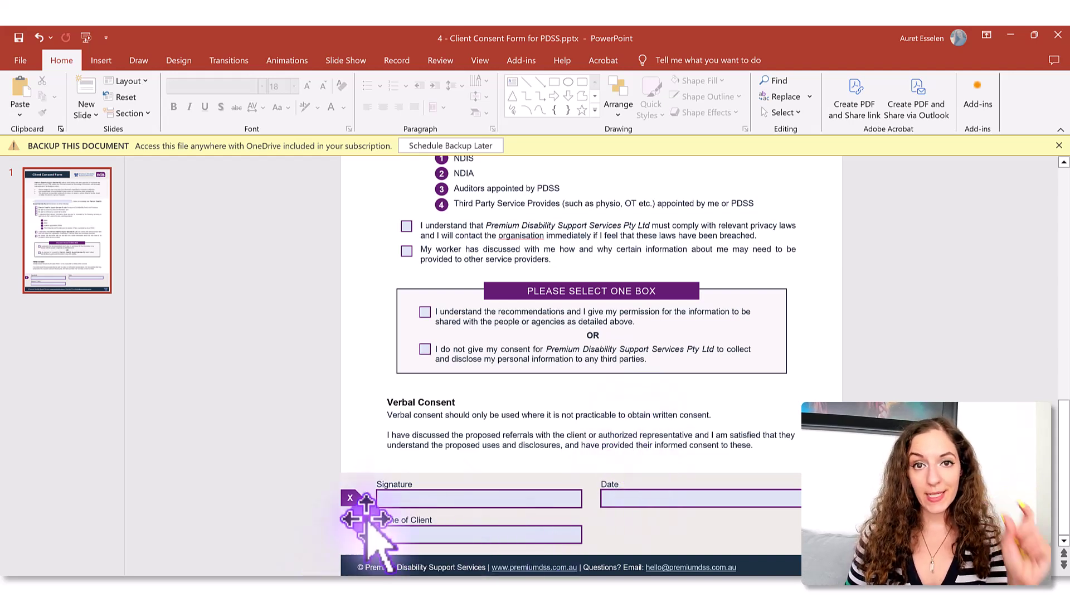
{"action": "left_click", "coordinate": [102, 65]}
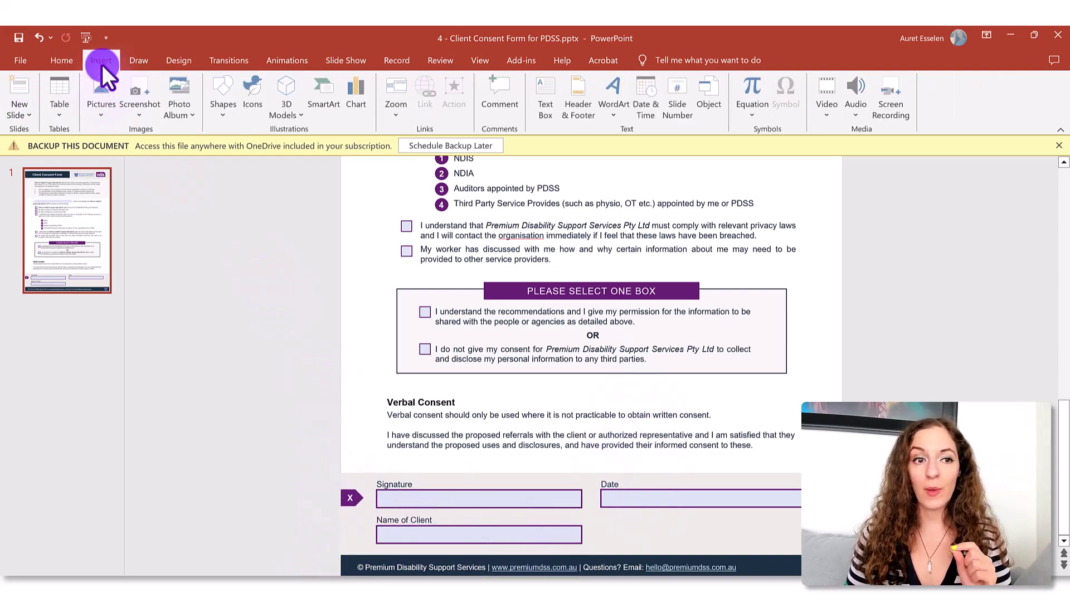
{"action": "left_click", "coordinate": [219, 105]}
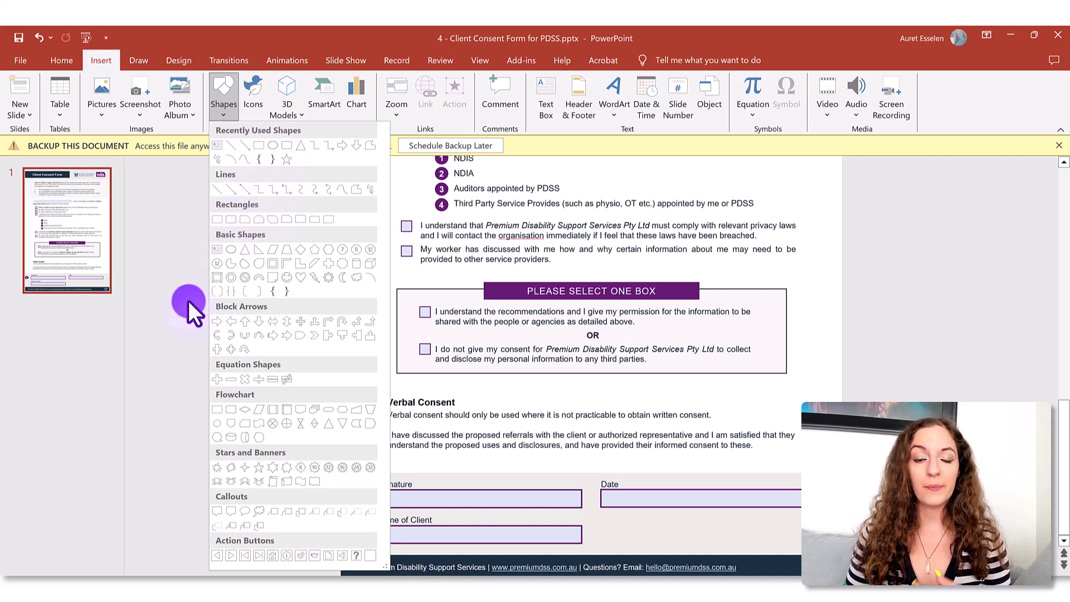
{"action": "left_click", "coordinate": [214, 219]}
{"action": "left_click_drag", "start_coordinate": [251, 300], "coordinate": [522, 338]}
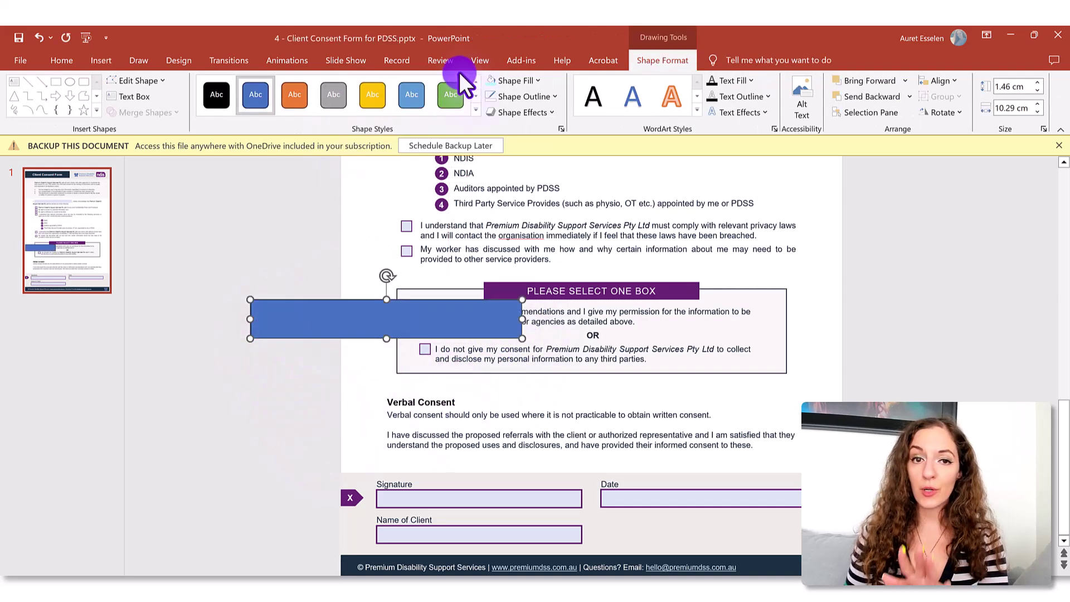
{"action": "left_click_drag", "start_coordinate": [356, 326], "coordinate": [347, 425]}
{"action": "key", "text": "Delete"}
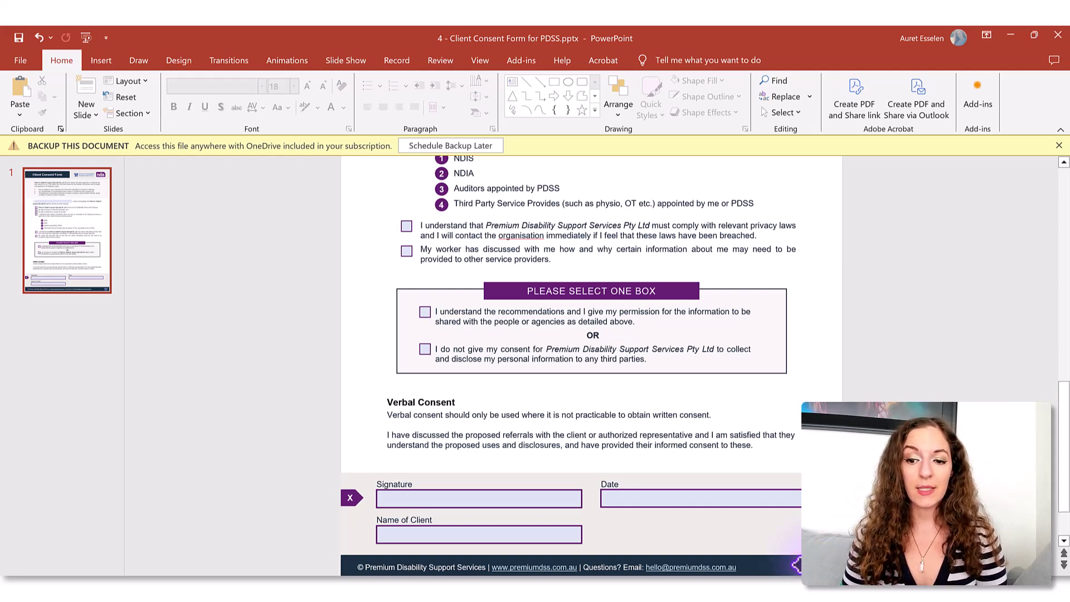
{"action": "key", "text": "ctrl+z"}
{"action": "key", "text": "ctrl+y"}
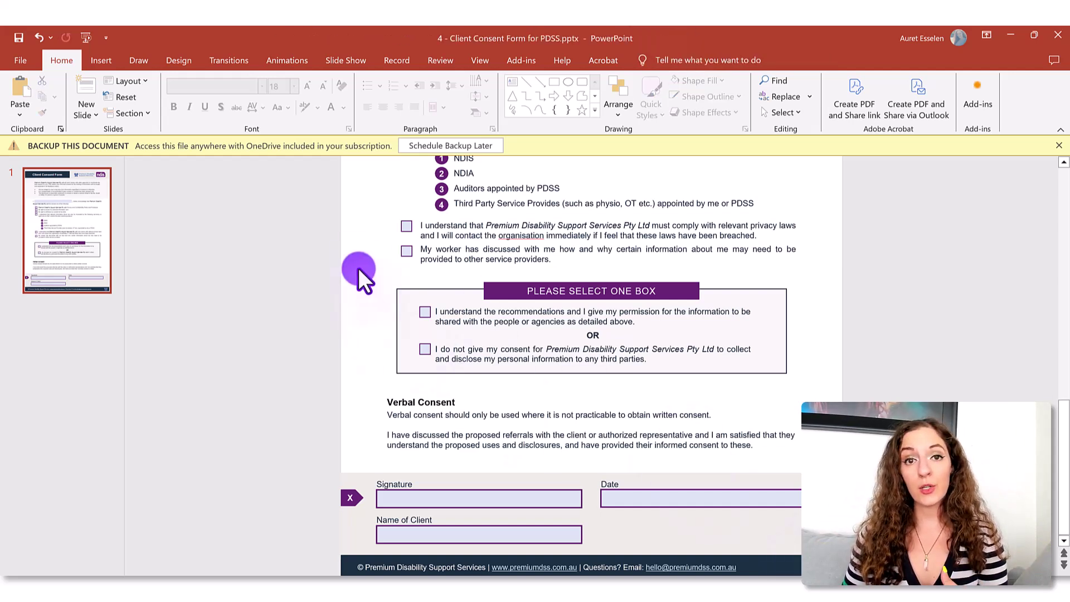
{"action": "left_click", "coordinate": [102, 60]}
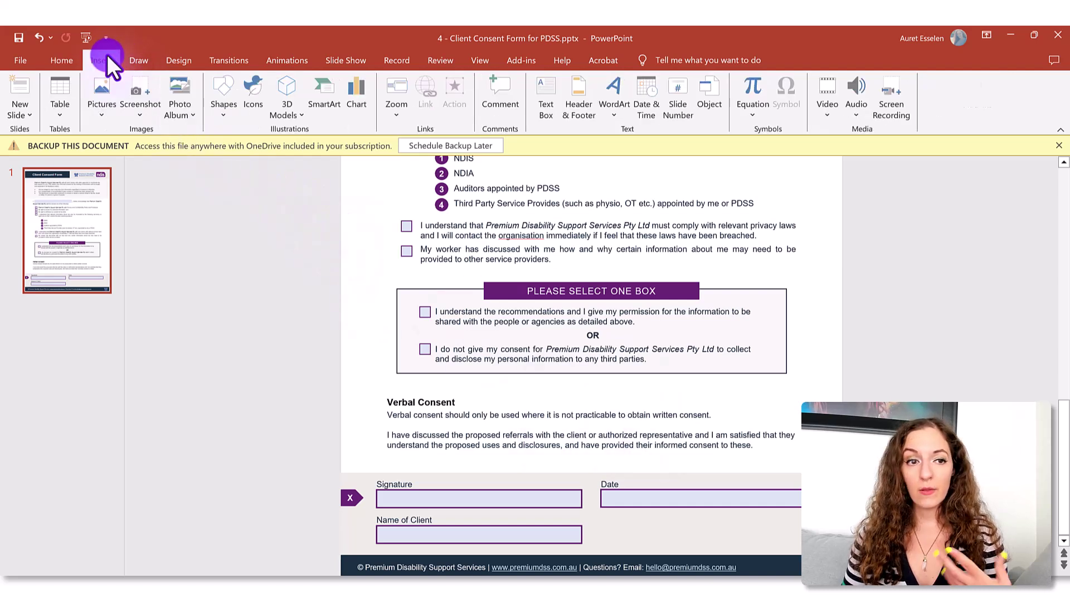
{"action": "left_click", "coordinate": [401, 554]}
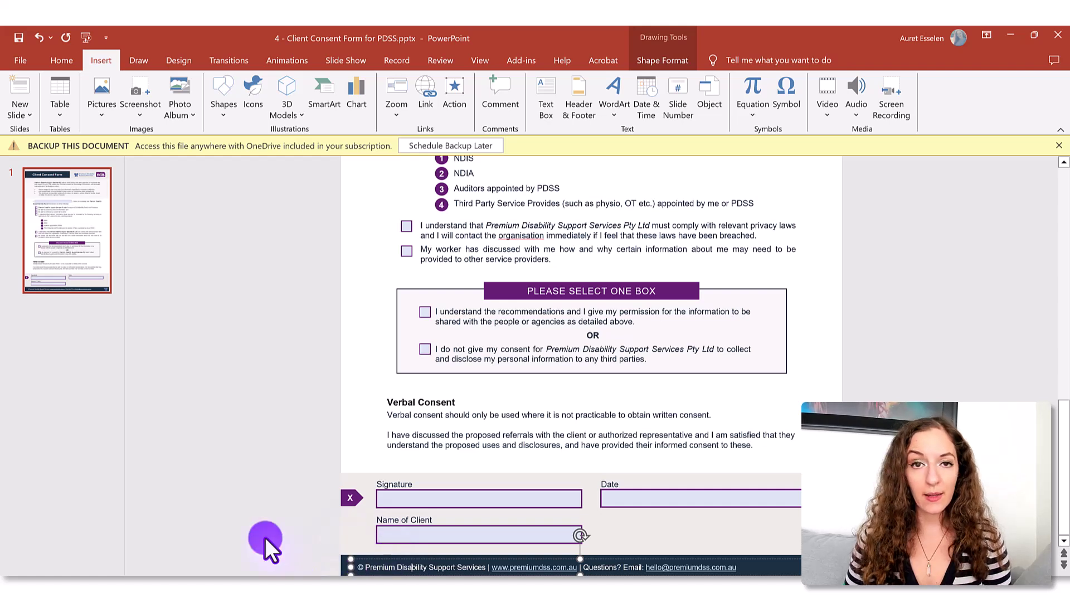
{"action": "left_click", "coordinate": [278, 548]}
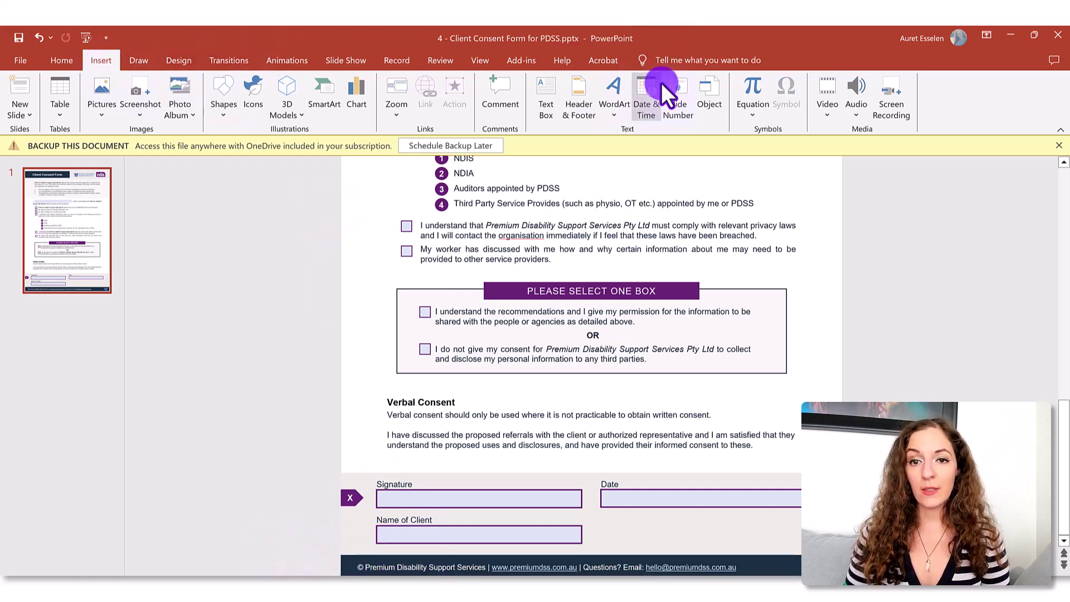
{"action": "left_click", "coordinate": [544, 98]}
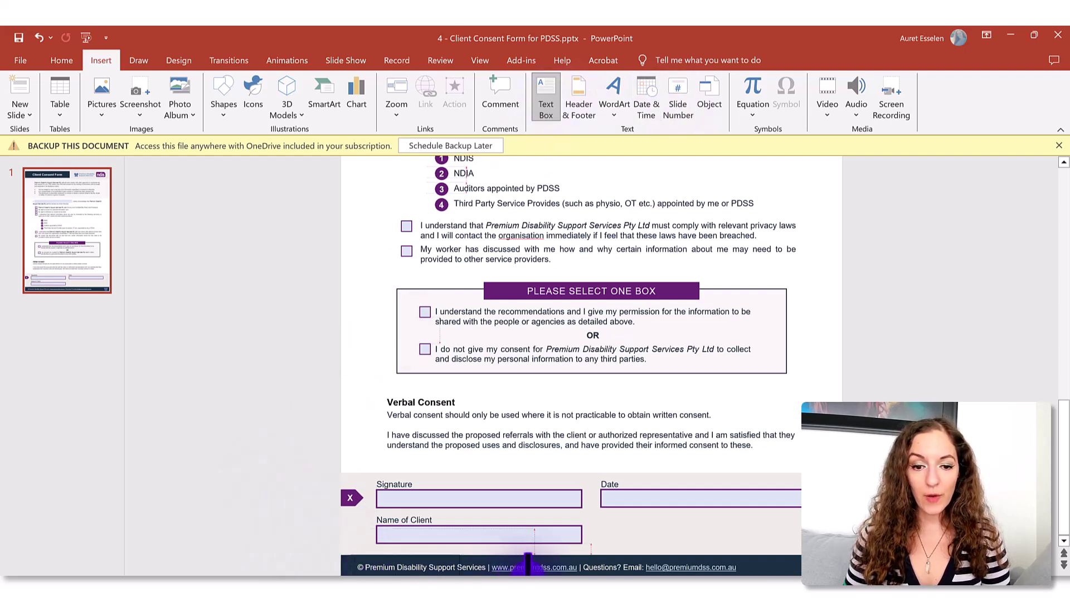
{"action": "left_click_drag", "start_coordinate": [742, 554], "coordinate": [350, 567]}
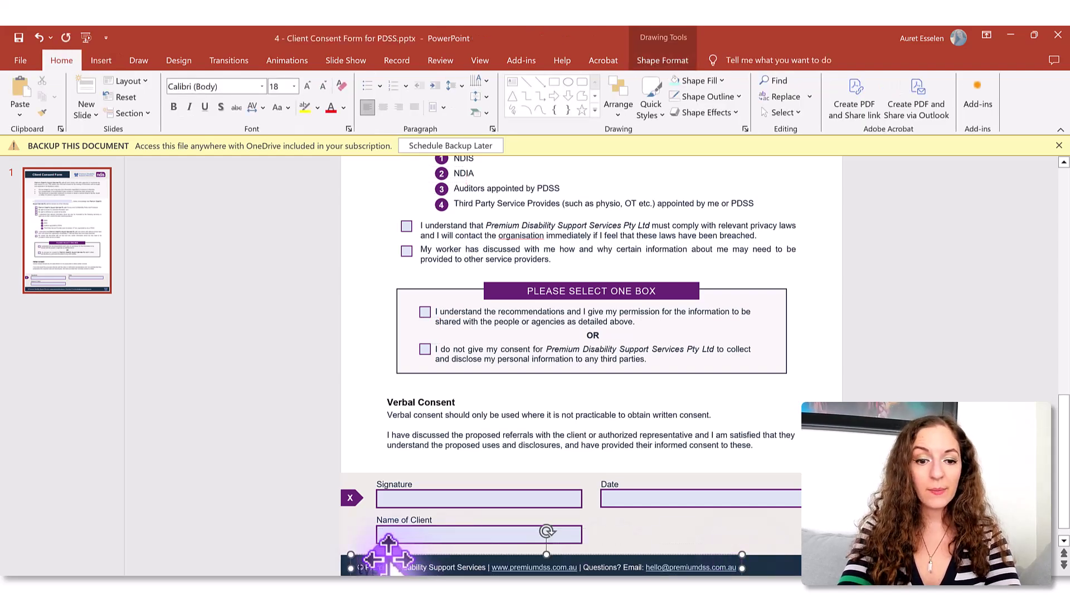
{"action": "left_click", "coordinate": [287, 526]}
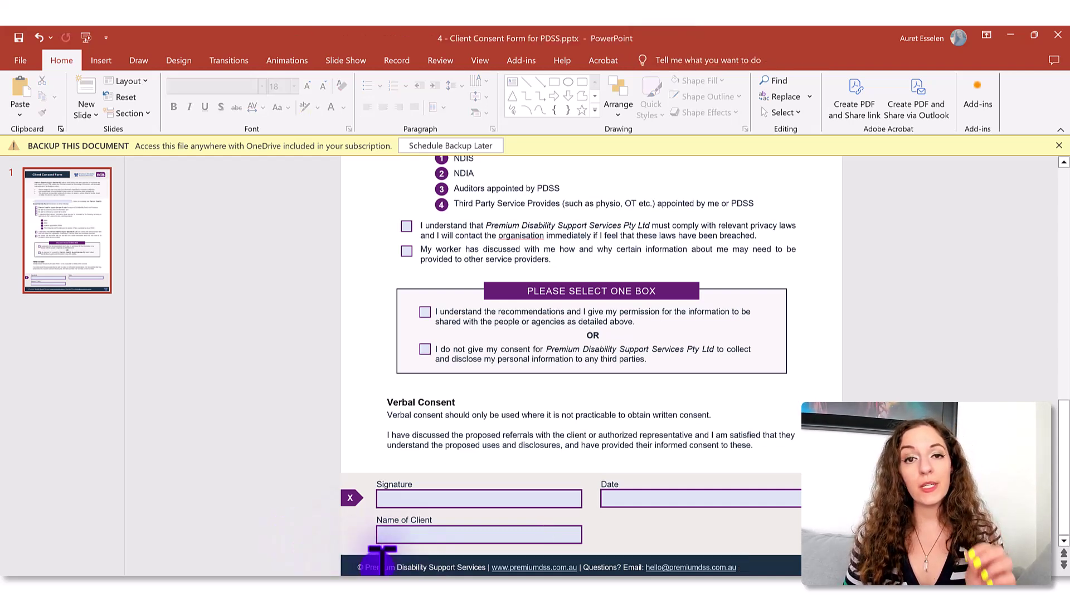
{"action": "left_click", "coordinate": [374, 566]}
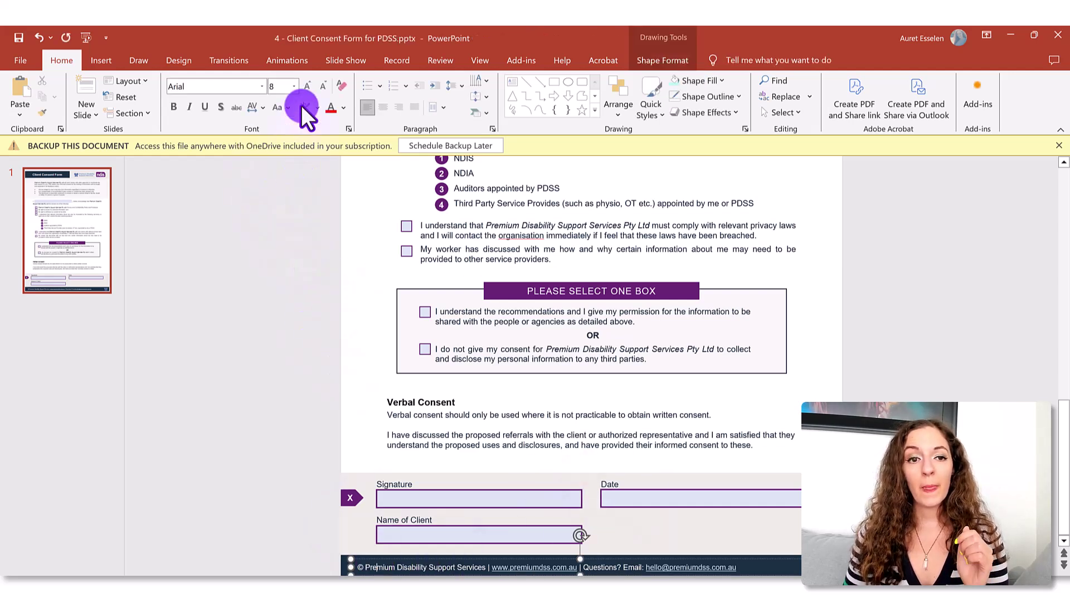
{"action": "left_click", "coordinate": [343, 103]}
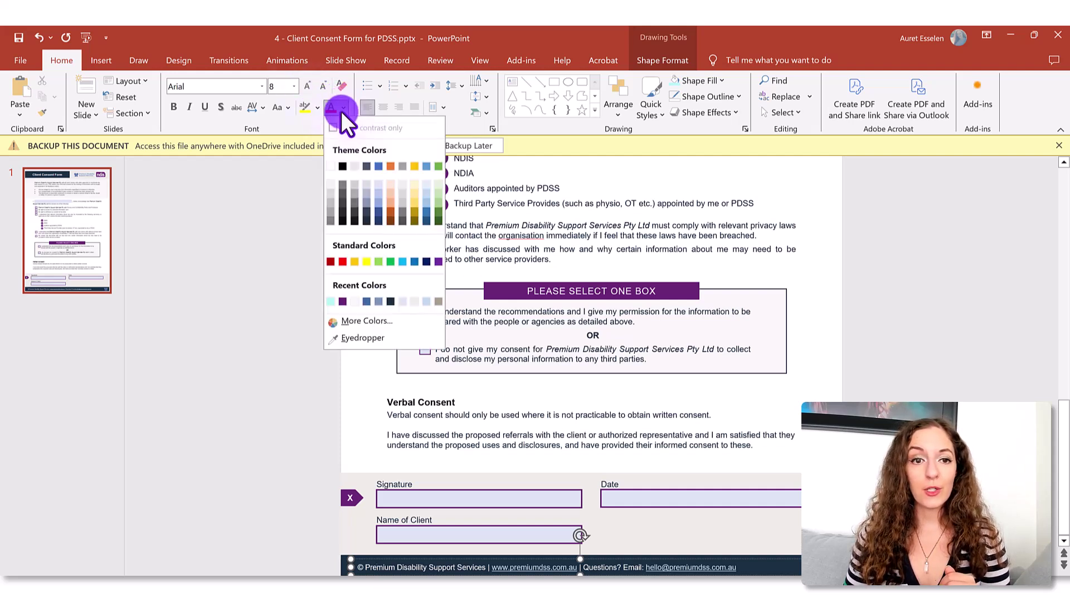
{"action": "left_click", "coordinate": [227, 489]}
{"action": "left_click", "coordinate": [262, 516]}
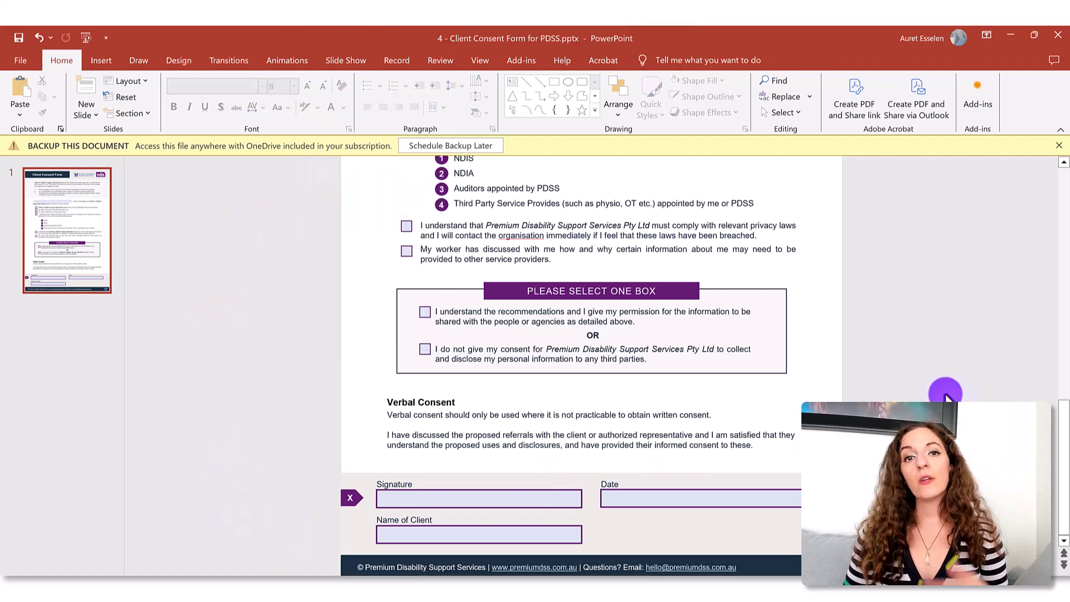
Scroll past the name line, checkboxes and numbered services to the footer, then start the F5 slide show
{"action": "scroll", "coordinate": [947, 393], "scroll_direction": "up", "scroll_amount": 5}
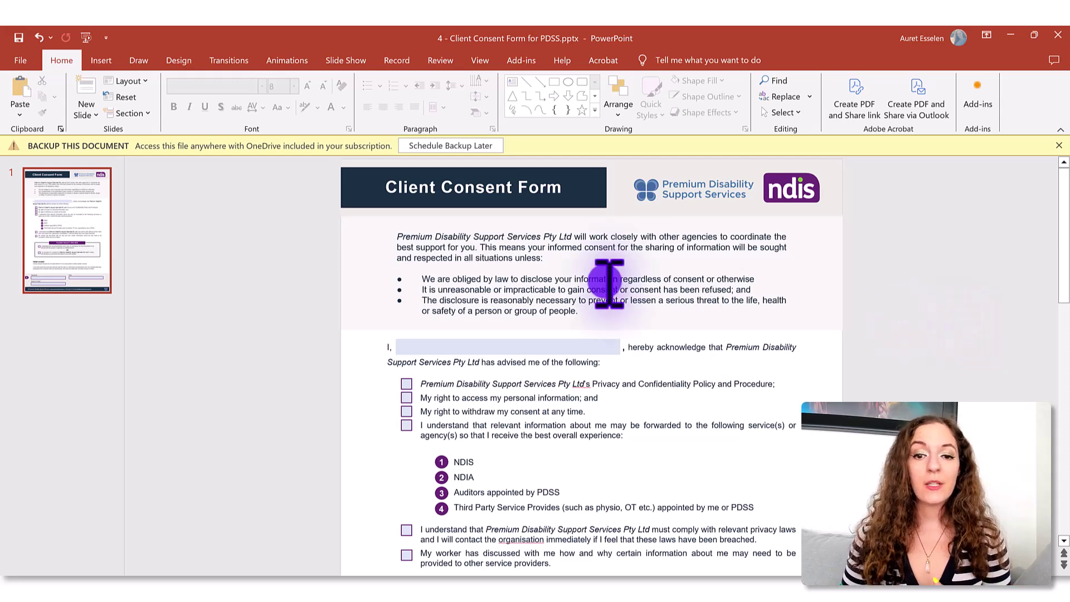
{"action": "scroll", "coordinate": [479, 347], "scroll_direction": "down", "scroll_amount": 6}
{"action": "scroll", "coordinate": [485, 346], "scroll_direction": "down", "scroll_amount": 5}
{"action": "scroll", "coordinate": [457, 427], "scroll_direction": "down", "scroll_amount": 2}
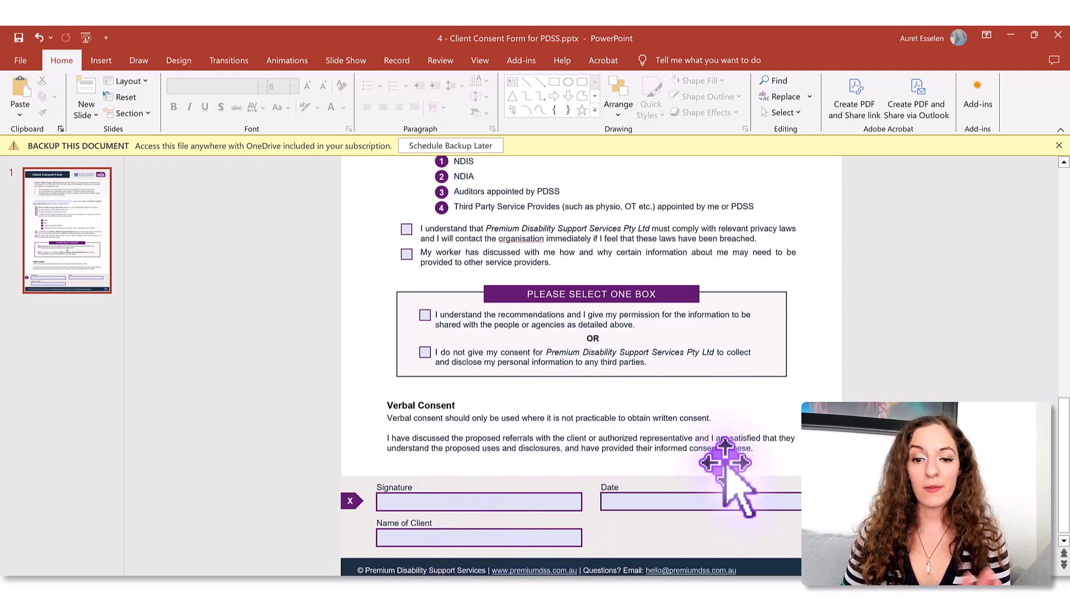
{"action": "key", "text": "F5"}
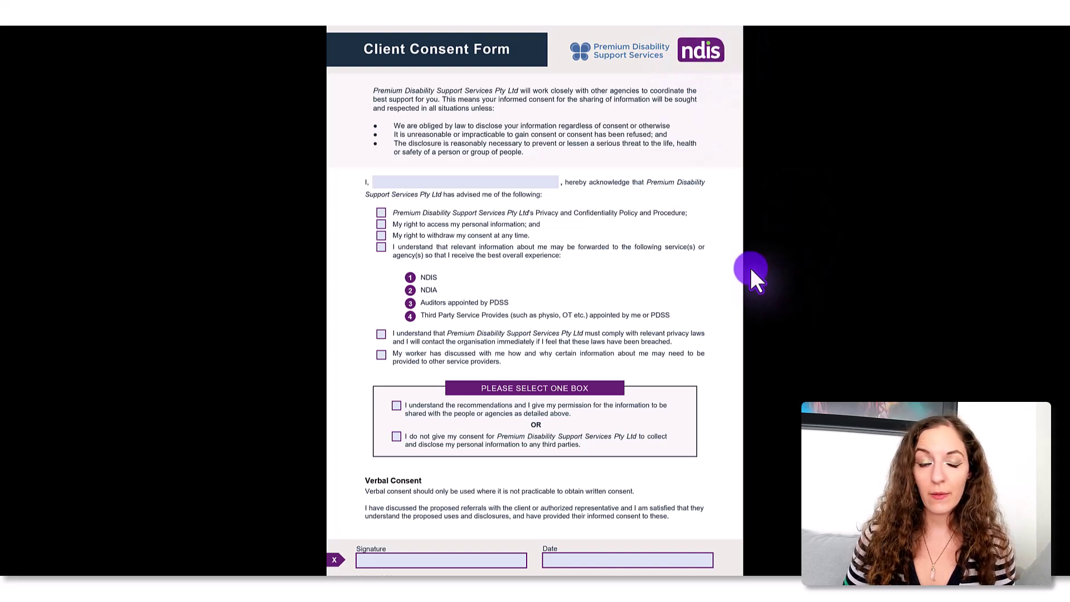
End the slide show and scroll the slide back up to the title banner
{"action": "key", "text": "Escape"}
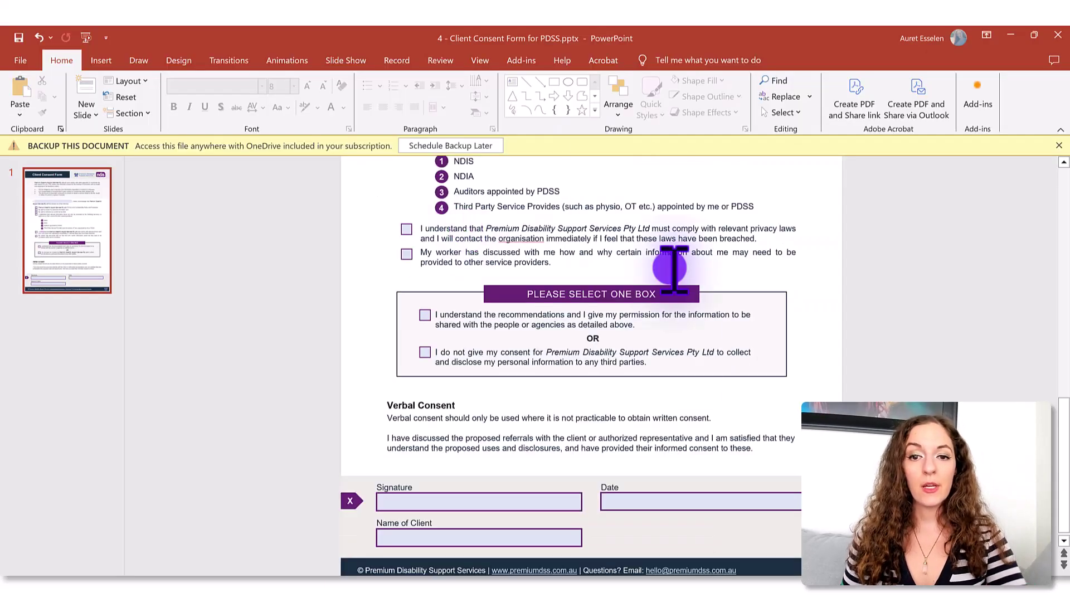
{"action": "scroll", "coordinate": [677, 291], "scroll_direction": "up", "scroll_amount": 5}
{"action": "scroll", "coordinate": [638, 368], "scroll_direction": "up", "scroll_amount": 2}
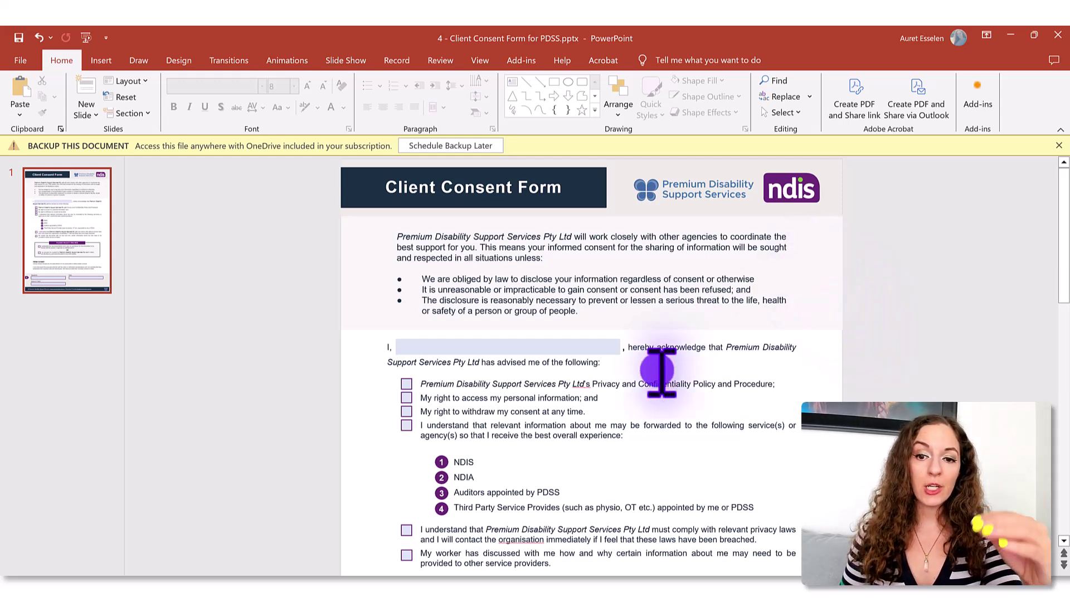
{"action": "scroll", "coordinate": [660, 372], "scroll_direction": "down", "scroll_amount": 1}
{"action": "scroll", "coordinate": [661, 372], "scroll_direction": "down", "scroll_amount": 3}
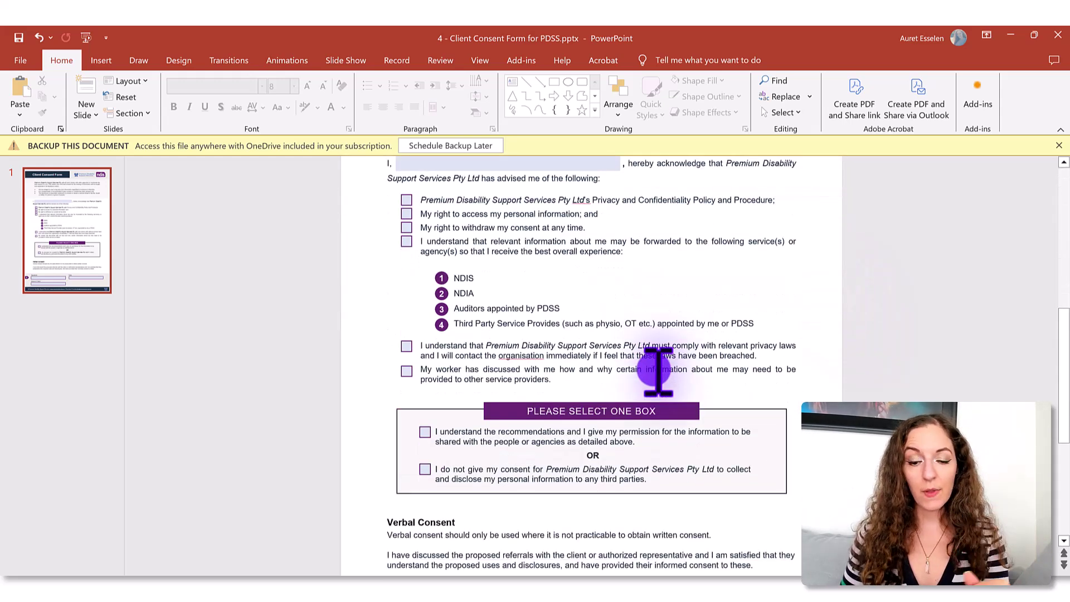
{"action": "scroll", "coordinate": [663, 367], "scroll_direction": "up", "scroll_amount": 4}
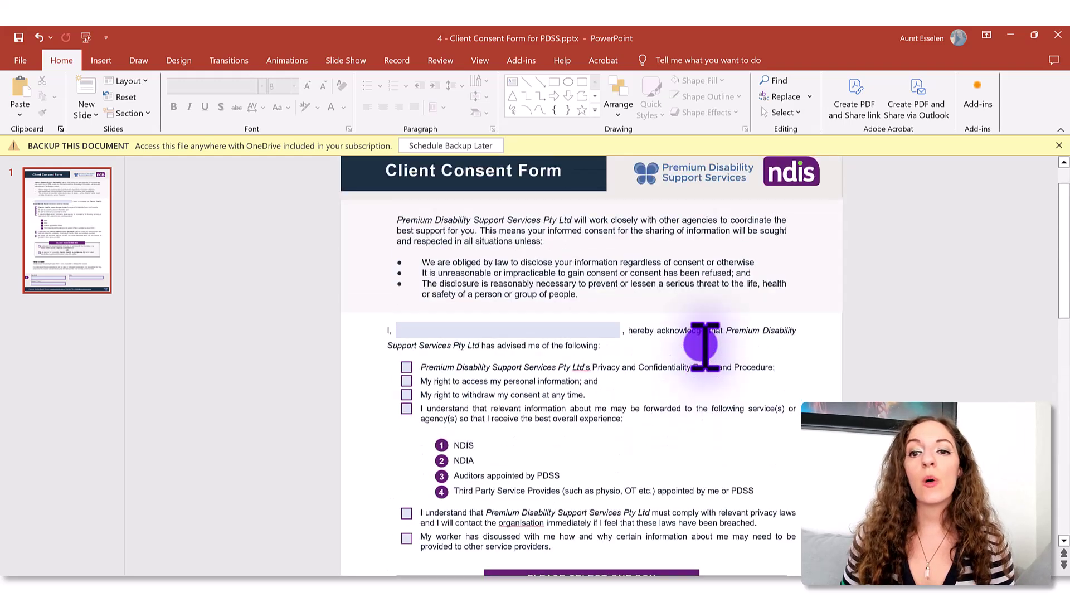
Draw a rectangle over the intro paragraph and stretch it to the page's full width
{"action": "left_click", "coordinate": [817, 292]}
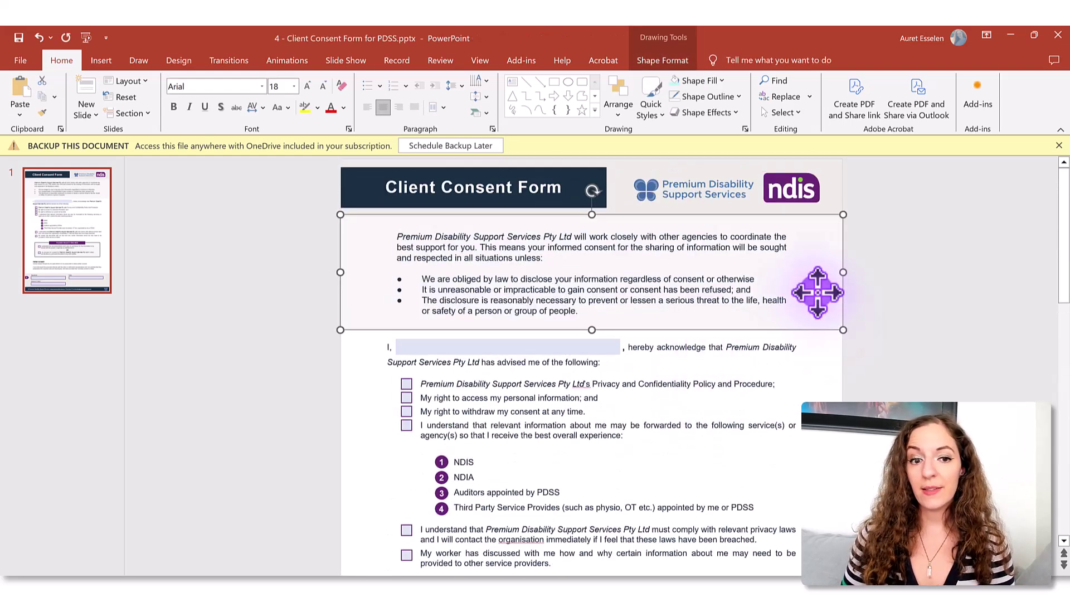
{"action": "left_click", "coordinate": [108, 66]}
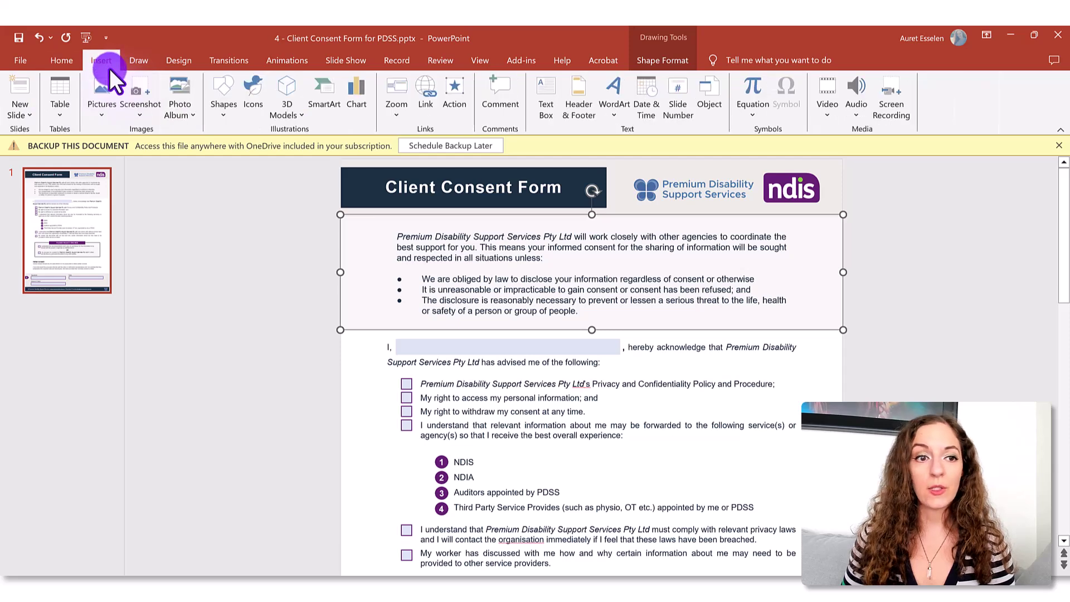
{"action": "left_click", "coordinate": [226, 106]}
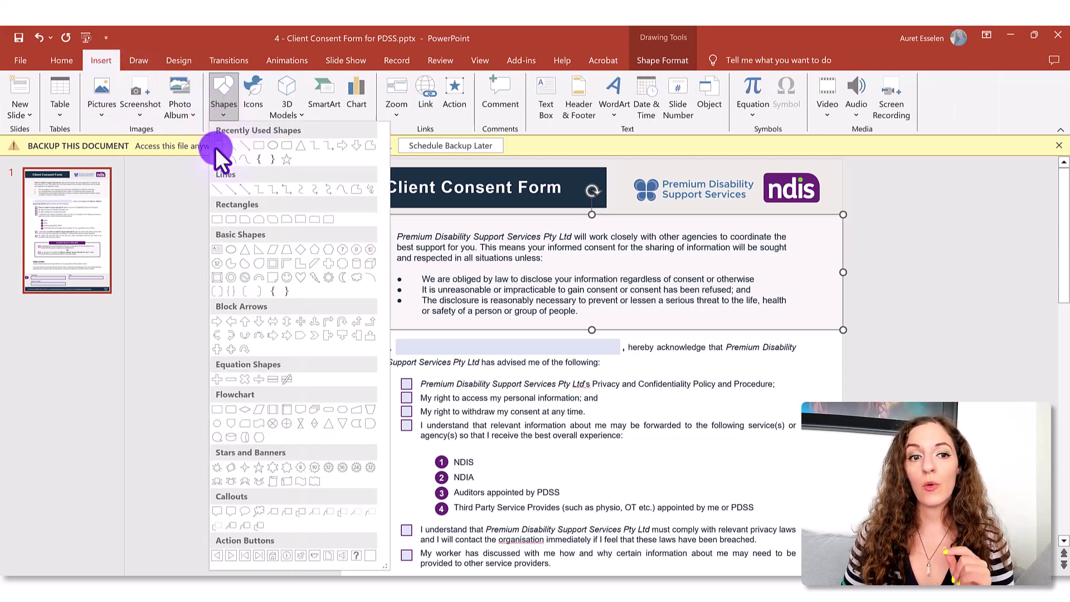
{"action": "left_click", "coordinate": [256, 145]}
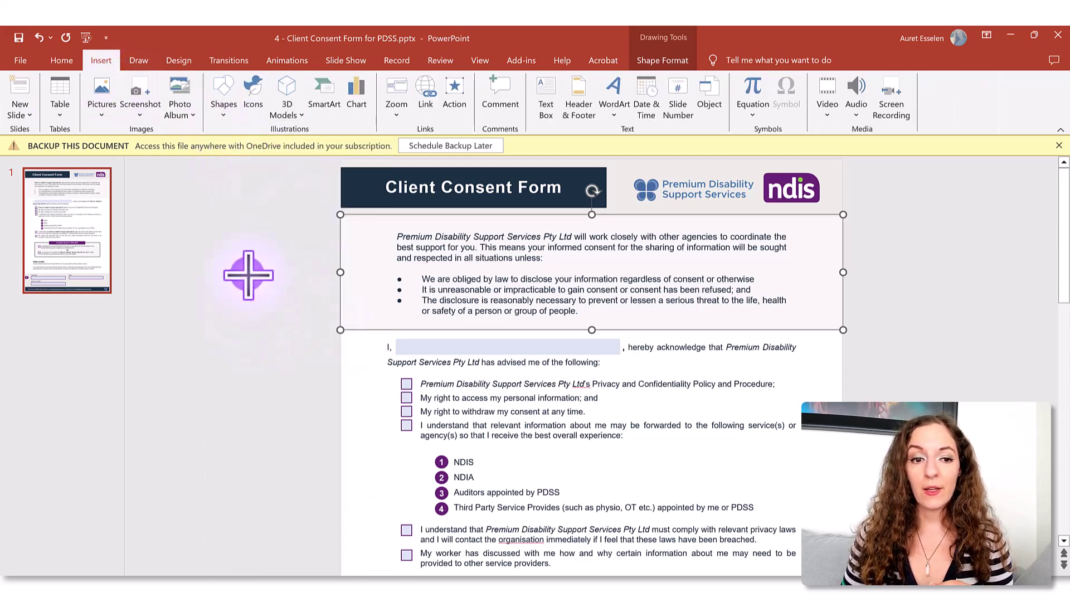
{"action": "mouse_move", "coordinate": [259, 210]}
{"action": "left_mouse_down"}
{"action": "mouse_move", "coordinate": [490, 323]}
{"action": "mouse_move", "coordinate": [740, 310]}
{"action": "mouse_move", "coordinate": [743, 325]}
{"action": "left_mouse_up"}
{"action": "left_click_drag", "start_coordinate": [363, 263], "coordinate": [431, 268]}
{"action": "left_click_drag", "start_coordinate": [824, 275], "coordinate": [845, 279]}
{"action": "left_click_drag", "start_coordinate": [709, 282], "coordinate": [698, 259]}
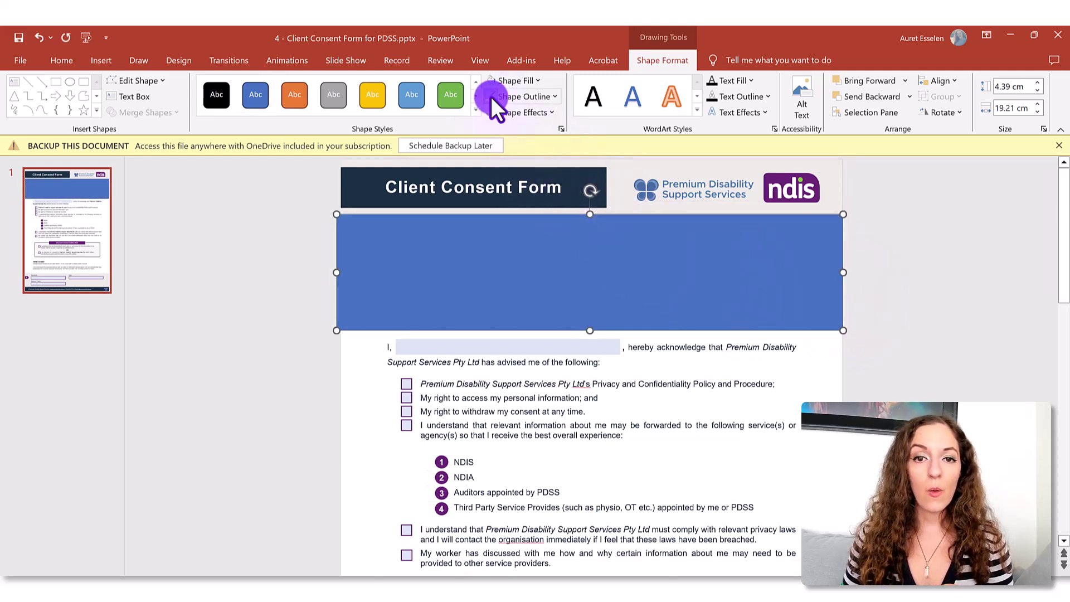
Give the rectangle no outline and a light fill, and send it behind the intro text
{"action": "left_click", "coordinate": [521, 96]}
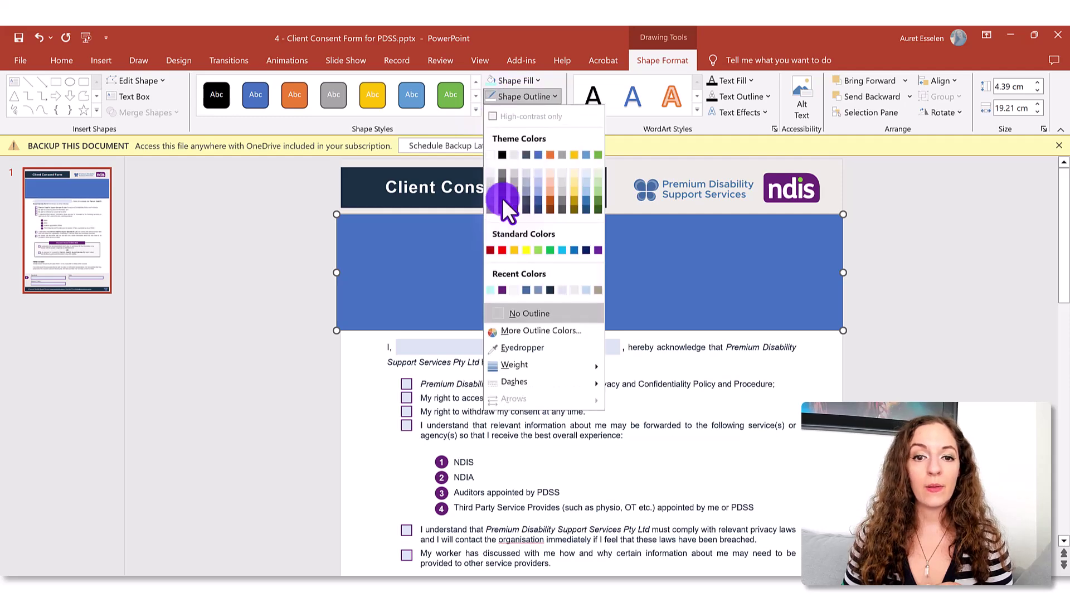
{"action": "left_click", "coordinate": [508, 314]}
{"action": "left_click", "coordinate": [508, 81]}
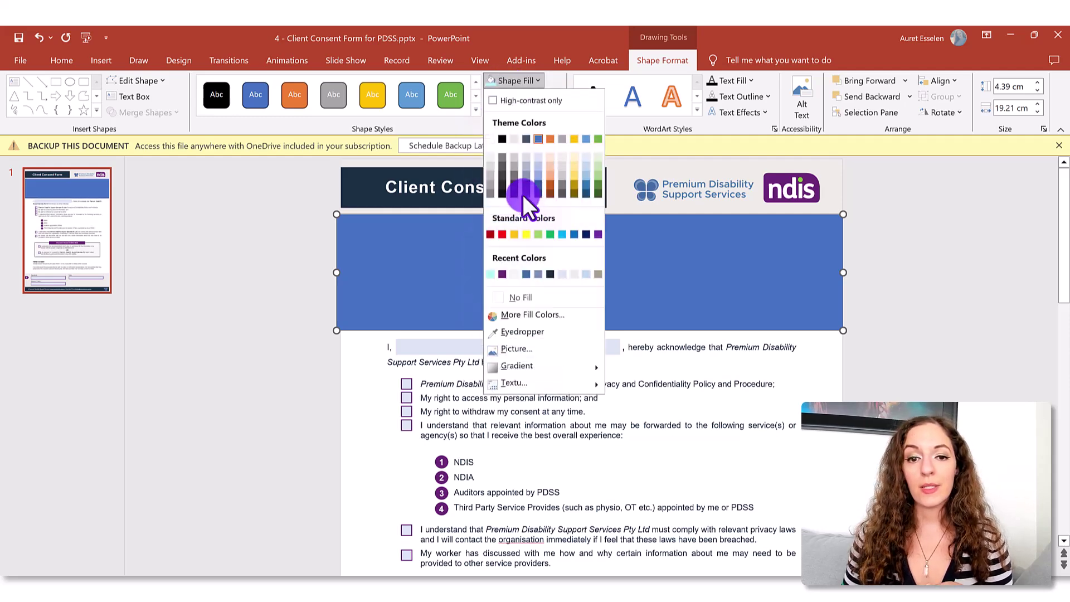
{"action": "left_click", "coordinate": [515, 274]}
{"action": "right_click", "coordinate": [767, 259]}
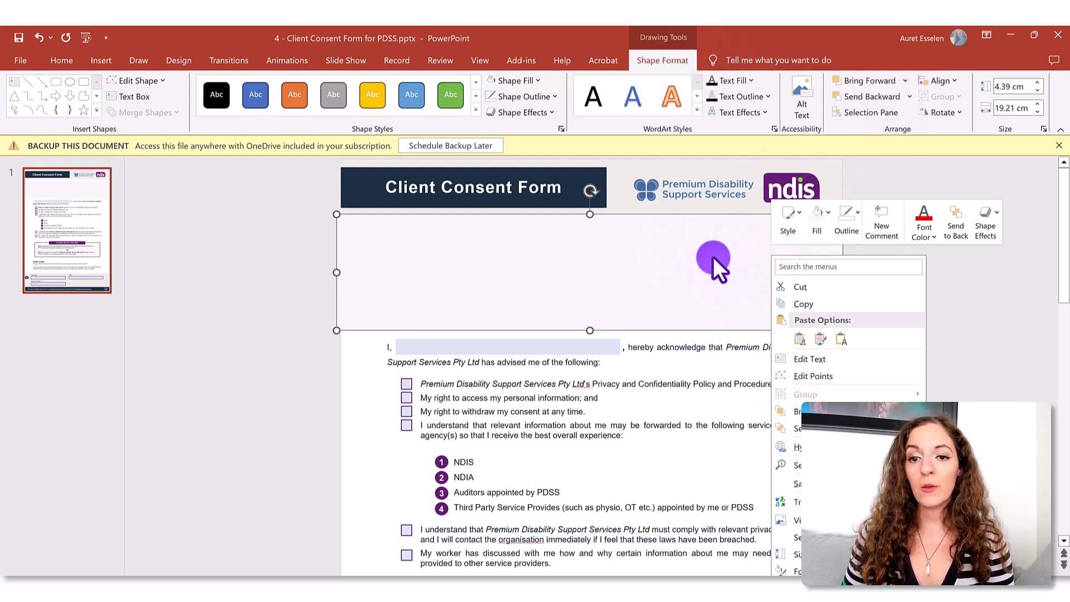
{"action": "left_click", "coordinate": [797, 428]}
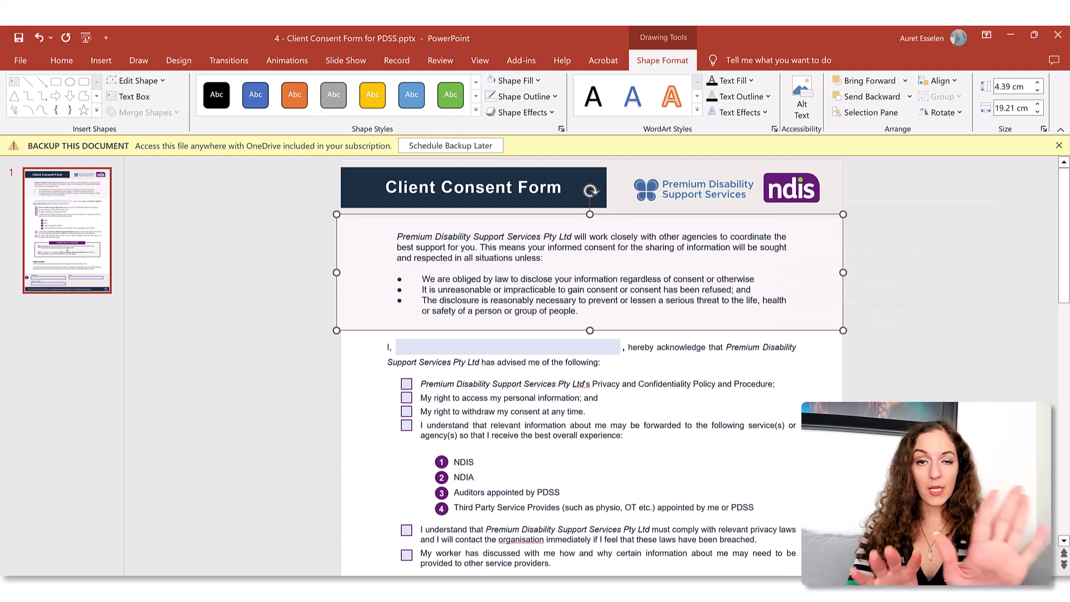
{"action": "left_click", "coordinate": [838, 383]}
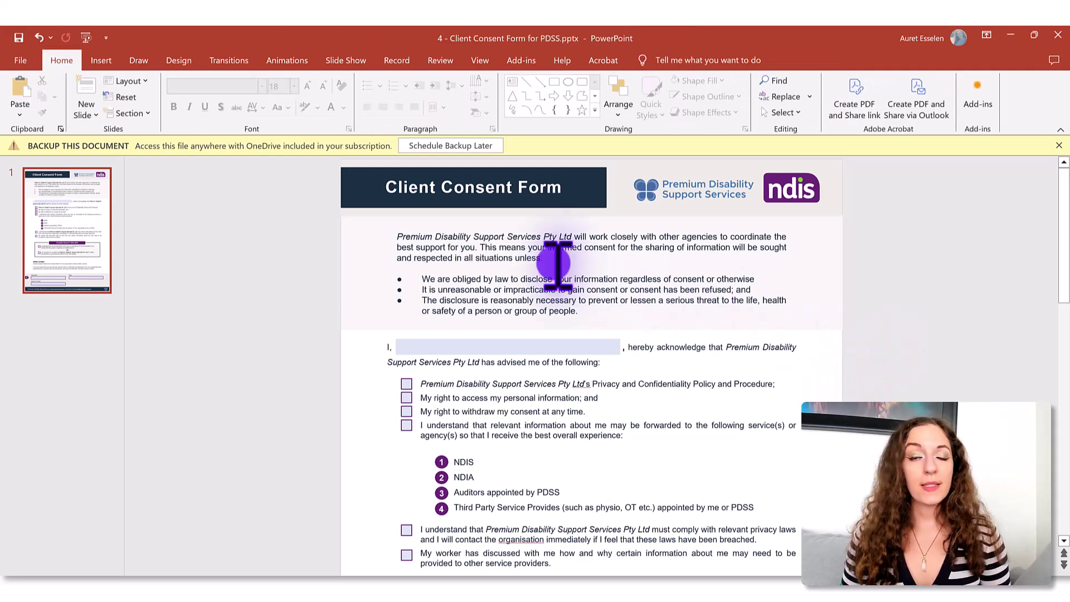
{"action": "left_click", "coordinate": [102, 61]}
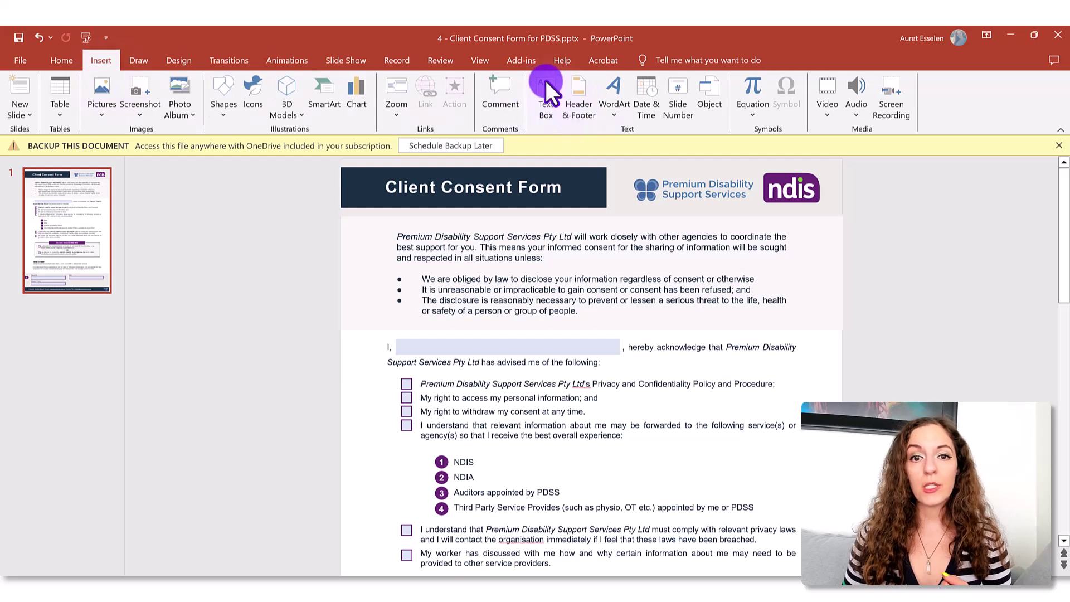
{"action": "left_click", "coordinate": [546, 103]}
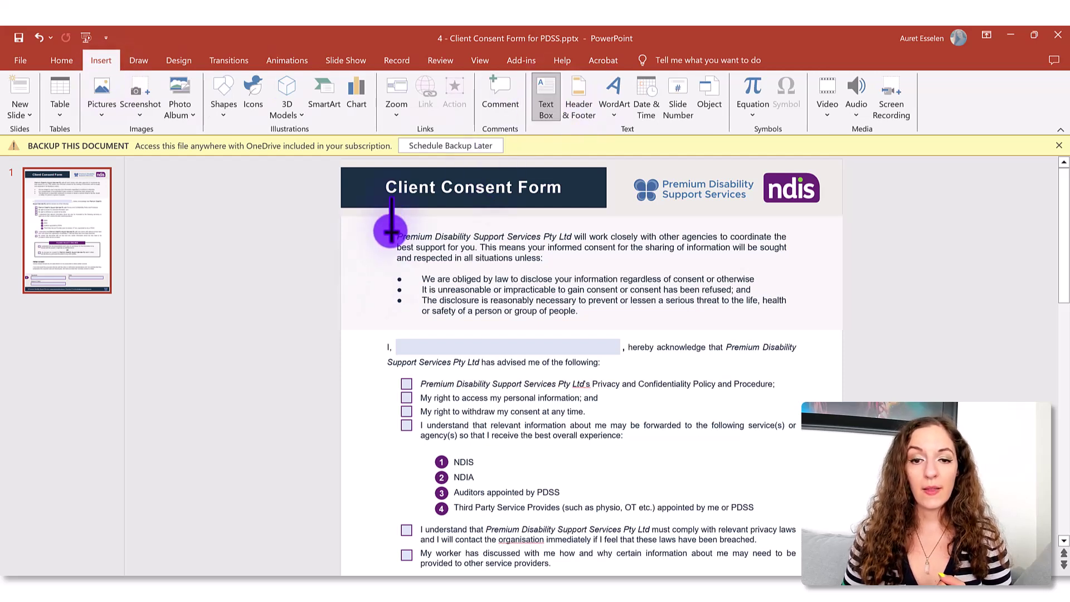
{"action": "left_click_drag", "start_coordinate": [391, 237], "coordinate": [811, 320]}
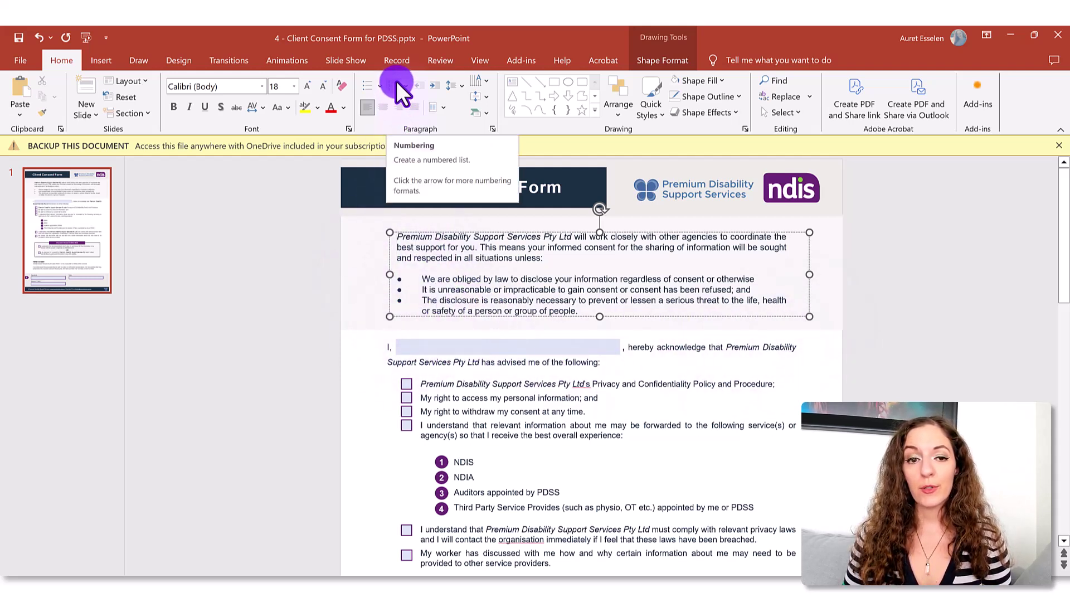
{"action": "left_click", "coordinate": [364, 83]}
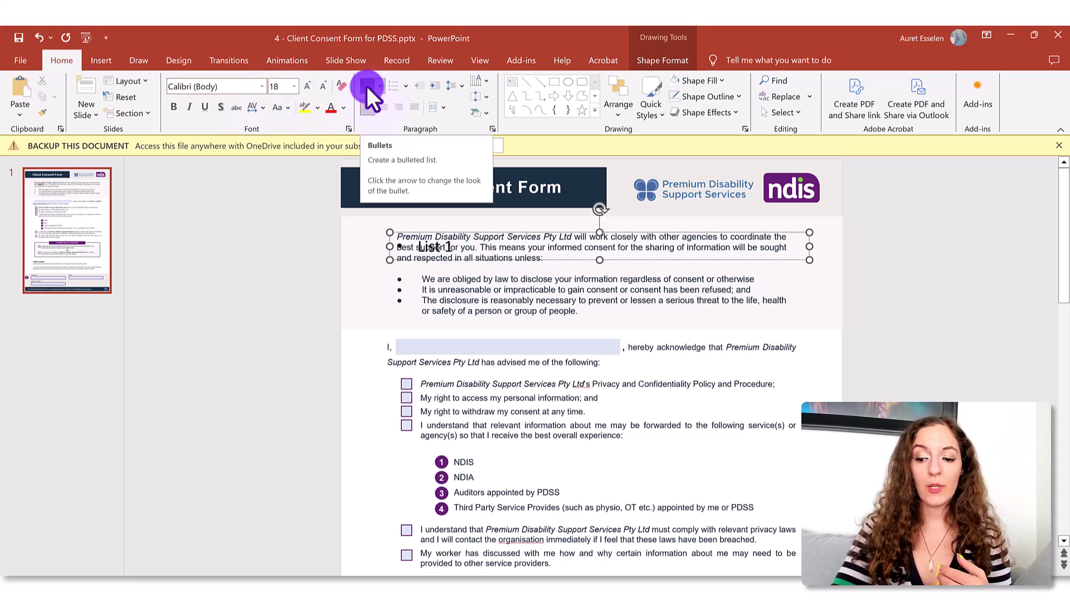
{"action": "key", "text": "Return"}
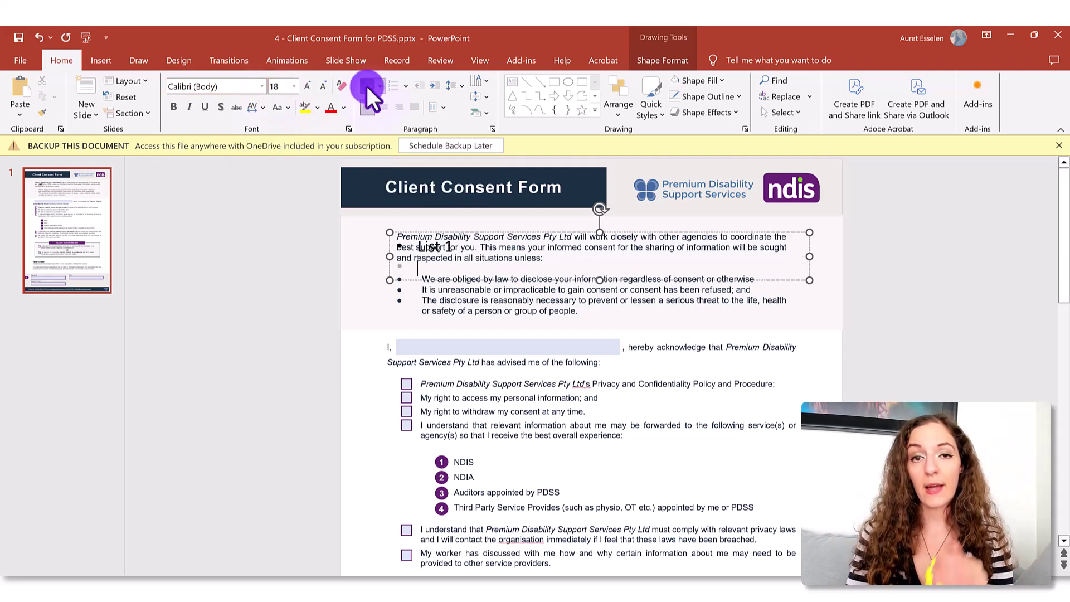
{"action": "left_click", "coordinate": [471, 317]}
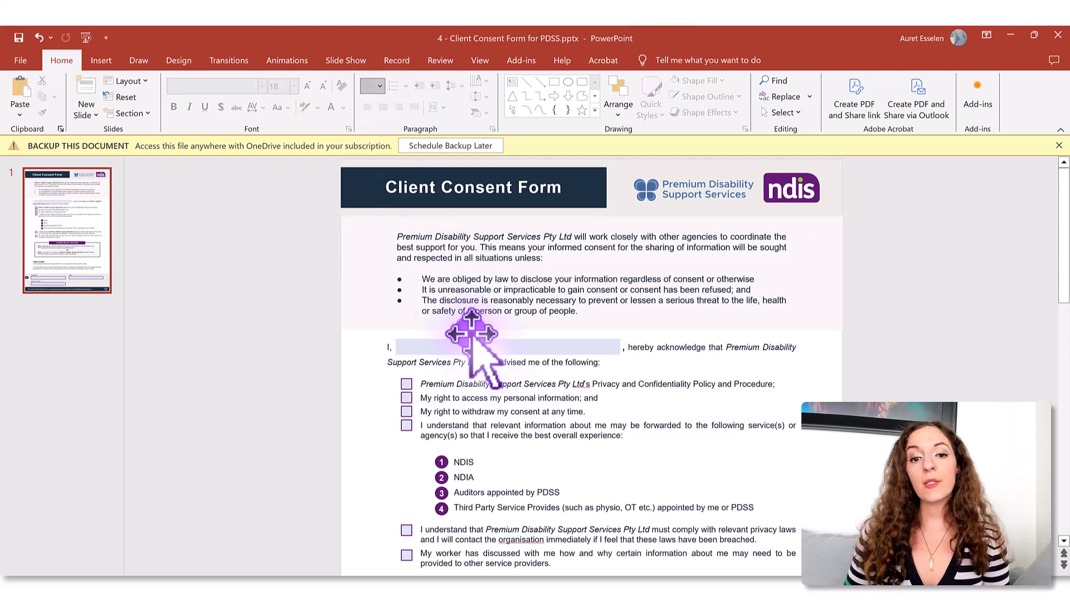
Scroll to the name line, select the blank field after 'I,', and bring up the Shapes gallery
{"action": "scroll", "coordinate": [471, 324], "scroll_direction": "down", "scroll_amount": 2}
{"action": "scroll", "coordinate": [471, 333], "scroll_direction": "down", "scroll_amount": 2}
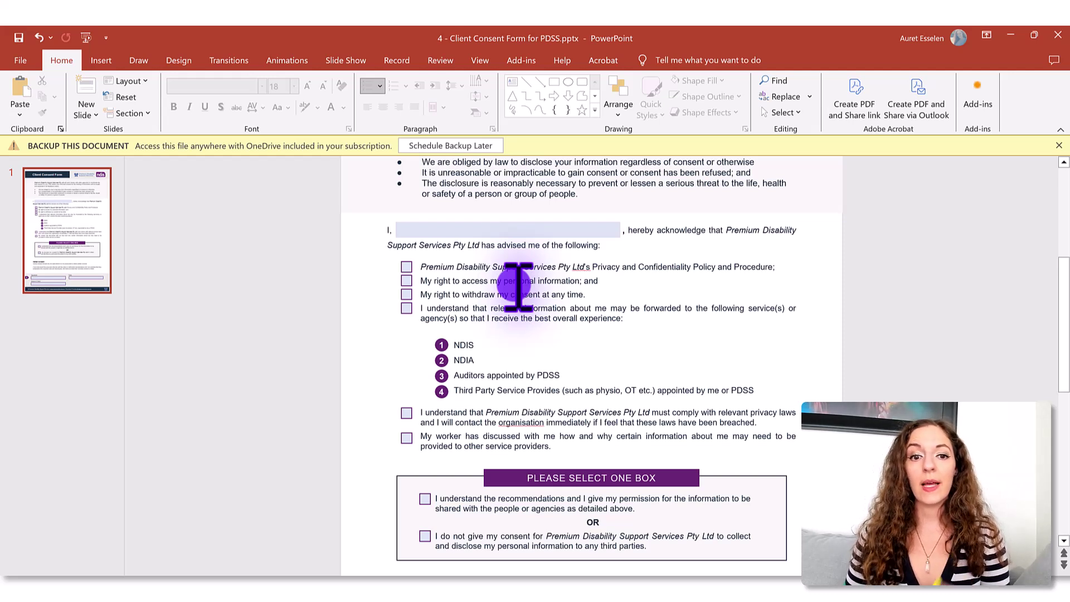
{"action": "left_click", "coordinate": [511, 234]}
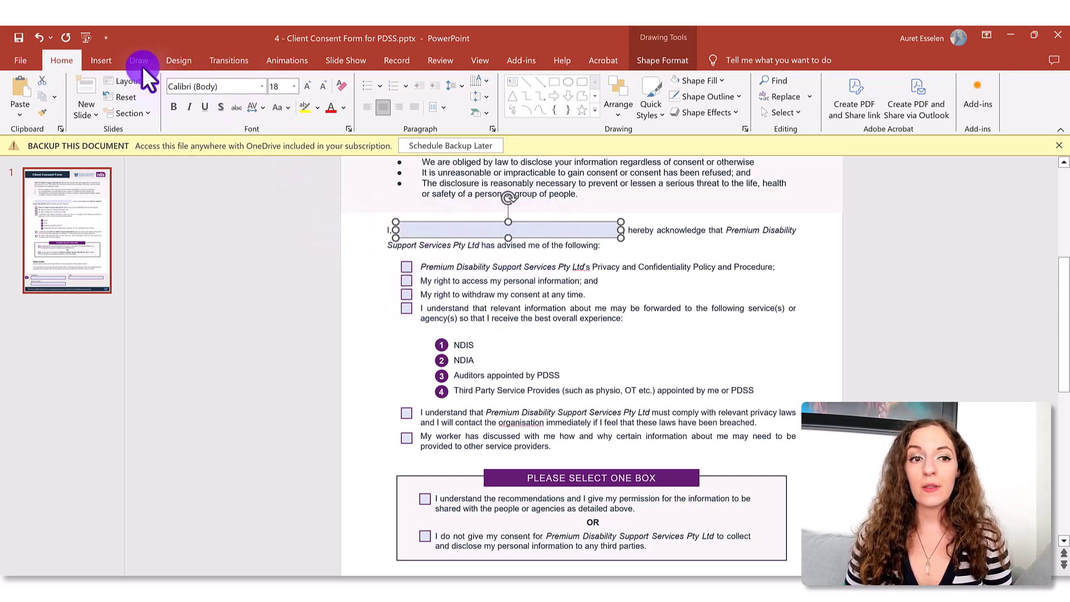
{"action": "left_click", "coordinate": [109, 60]}
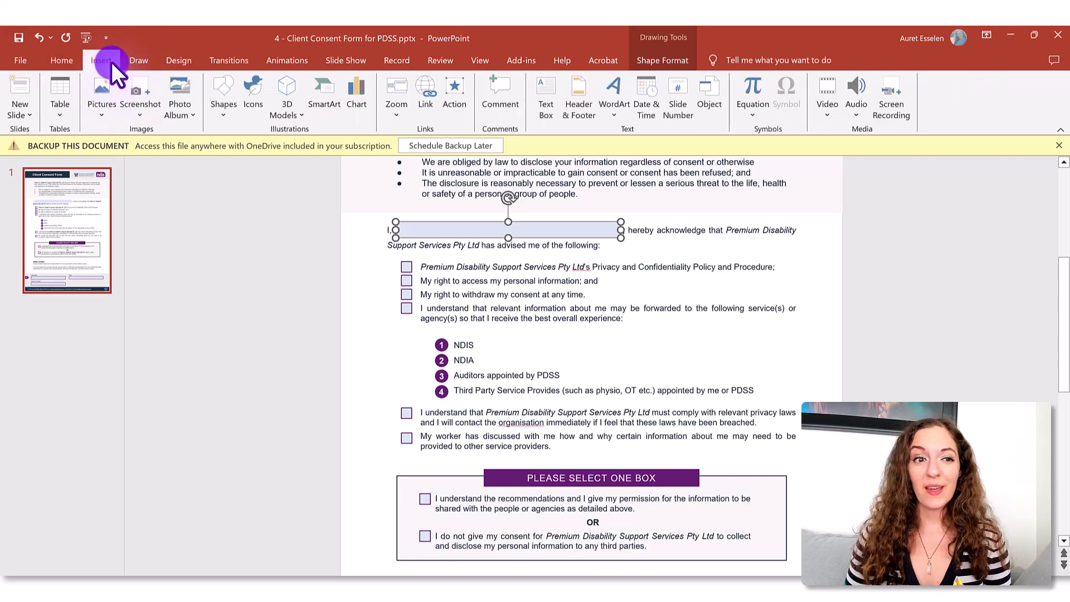
{"action": "left_click", "coordinate": [227, 112]}
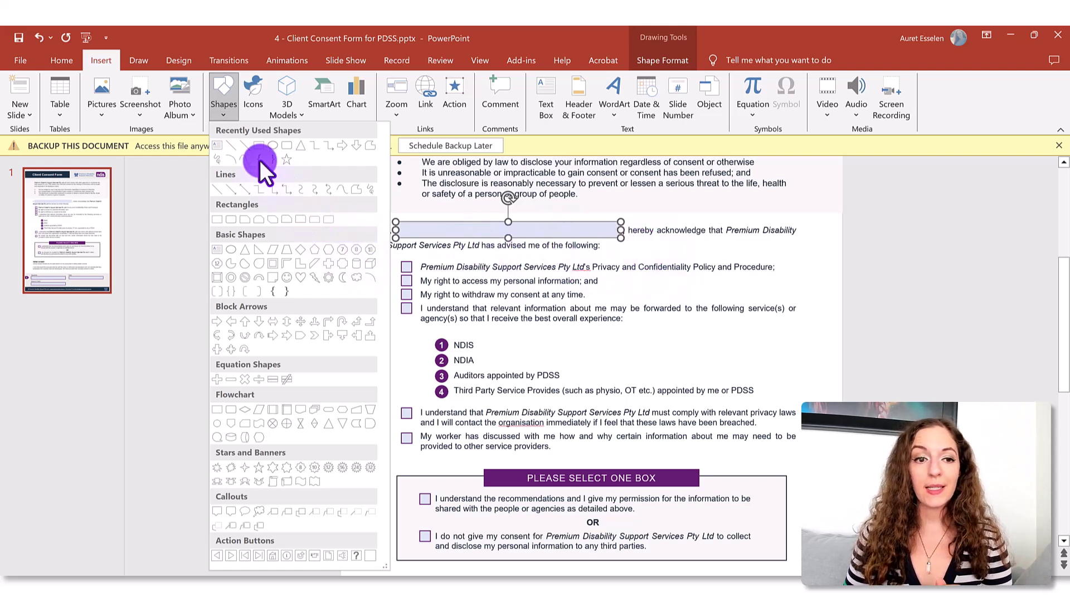
Draw a straight line under the name blank, extending it to just before 'hereby'
{"action": "left_click", "coordinate": [214, 188]}
{"action": "mouse_move", "coordinate": [219, 268]}
{"action": "left_mouse_down"}
{"action": "mouse_move", "coordinate": [401, 268]}
{"action": "mouse_move", "coordinate": [346, 245]}
{"action": "mouse_move", "coordinate": [509, 248]}
{"action": "mouse_move", "coordinate": [537, 234]}
{"action": "mouse_move", "coordinate": [506, 241]}
{"action": "left_mouse_up"}
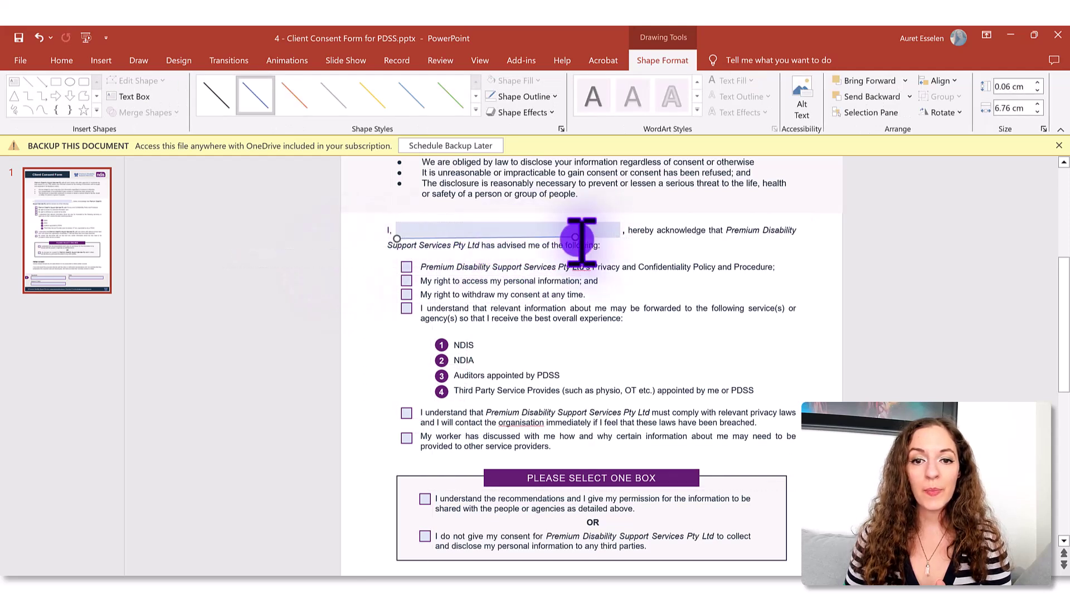
{"action": "left_click_drag", "start_coordinate": [579, 239], "coordinate": [620, 238]}
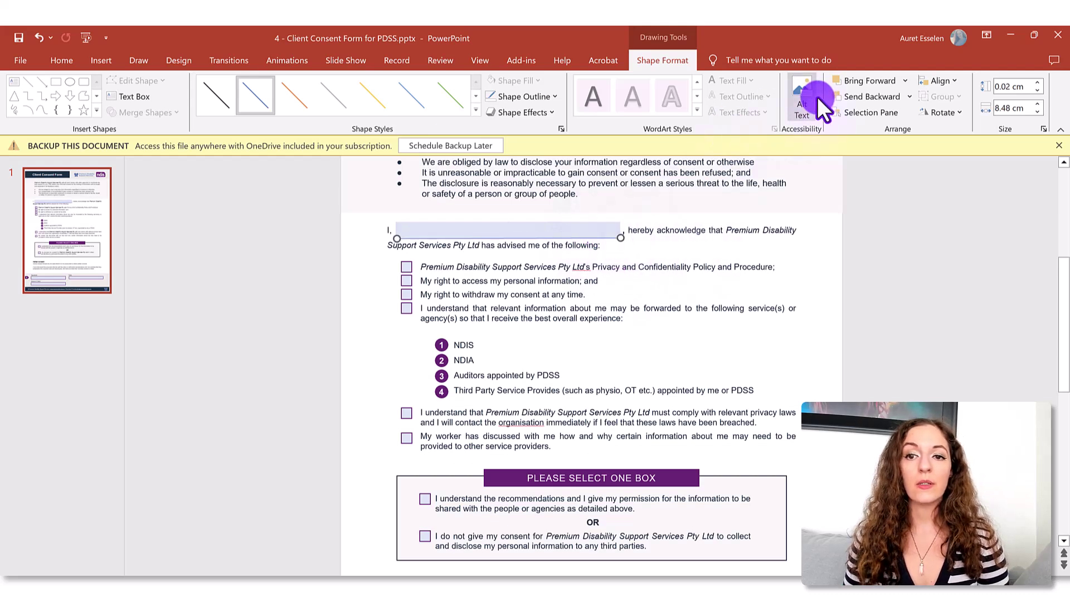
Make the name line a dark theme colour with 1½ pt weight
{"action": "left_click", "coordinate": [509, 96]}
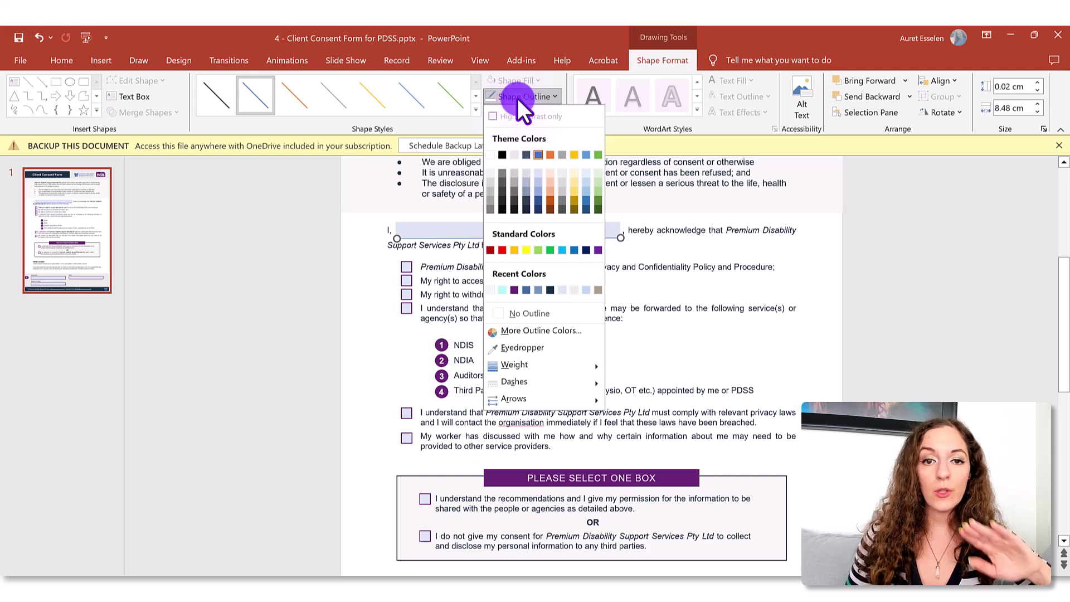
{"action": "left_click", "coordinate": [503, 153]}
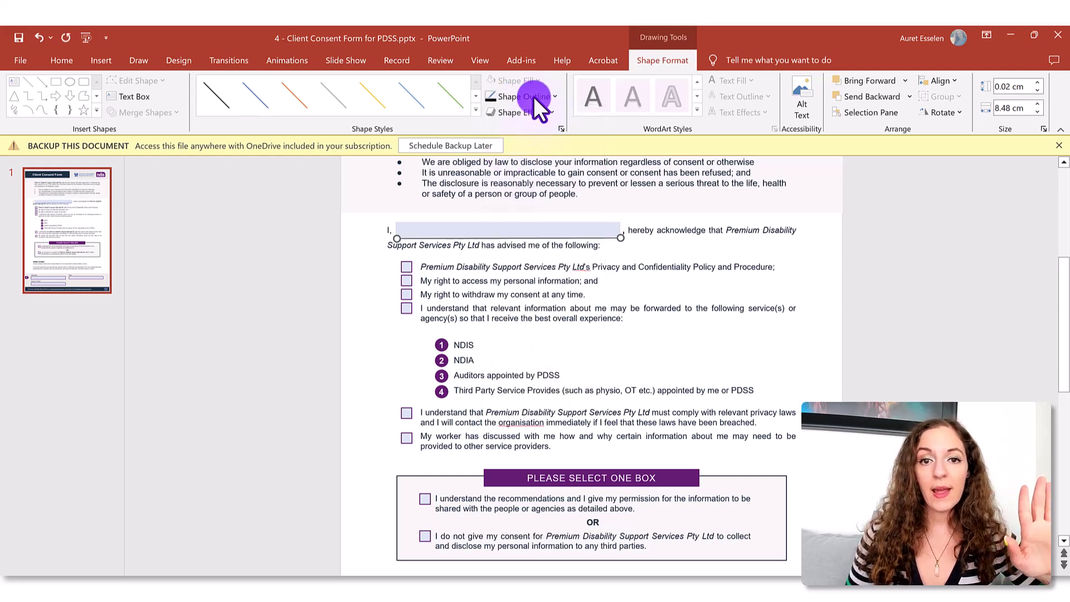
{"action": "left_click", "coordinate": [533, 96]}
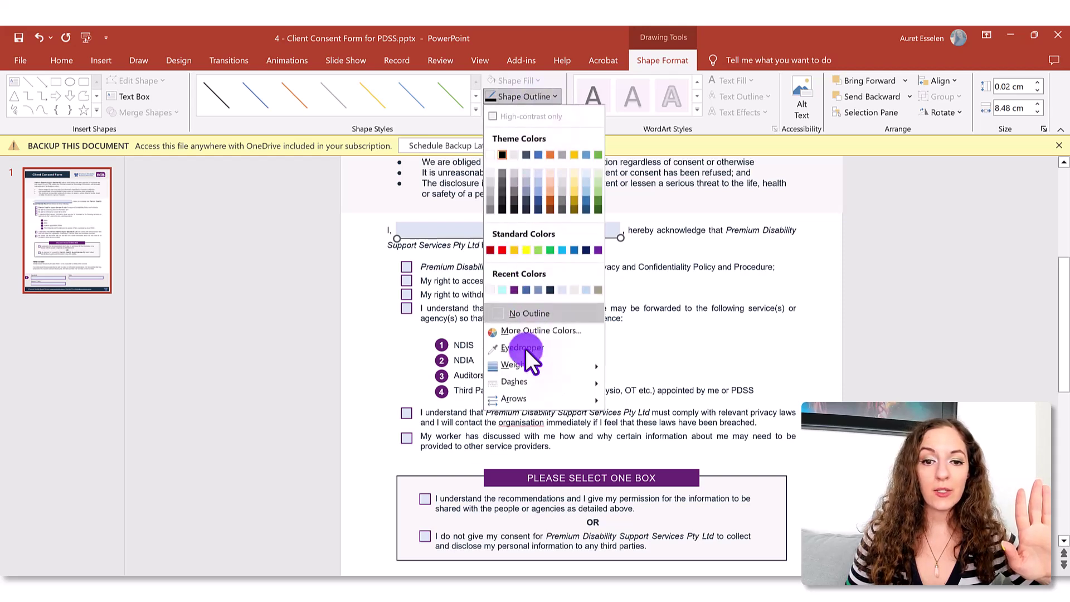
{"action": "mouse_move", "coordinate": [525, 367]}
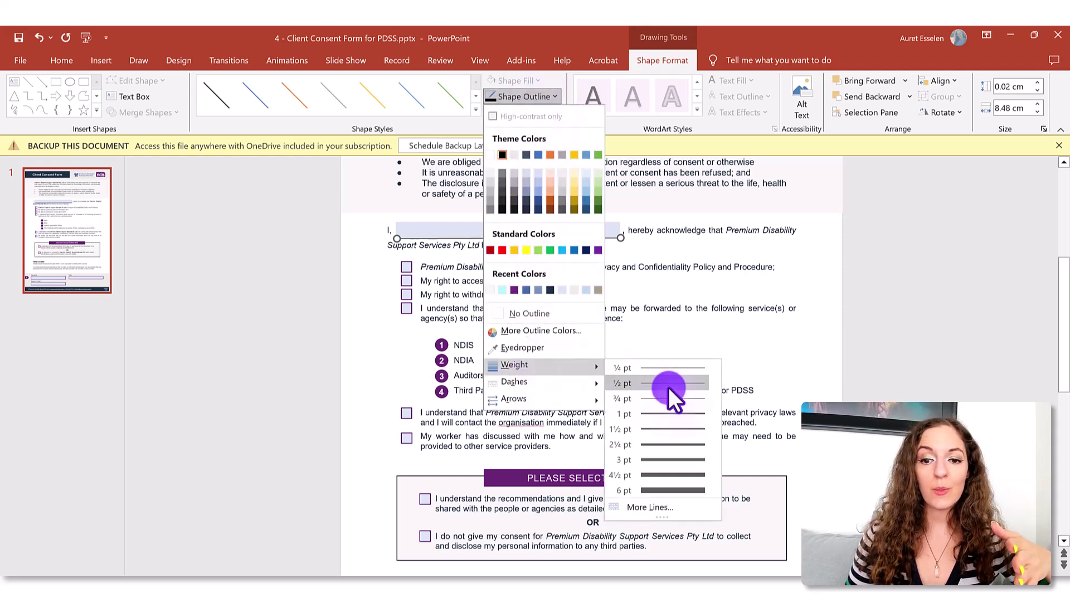
{"action": "left_click", "coordinate": [670, 428]}
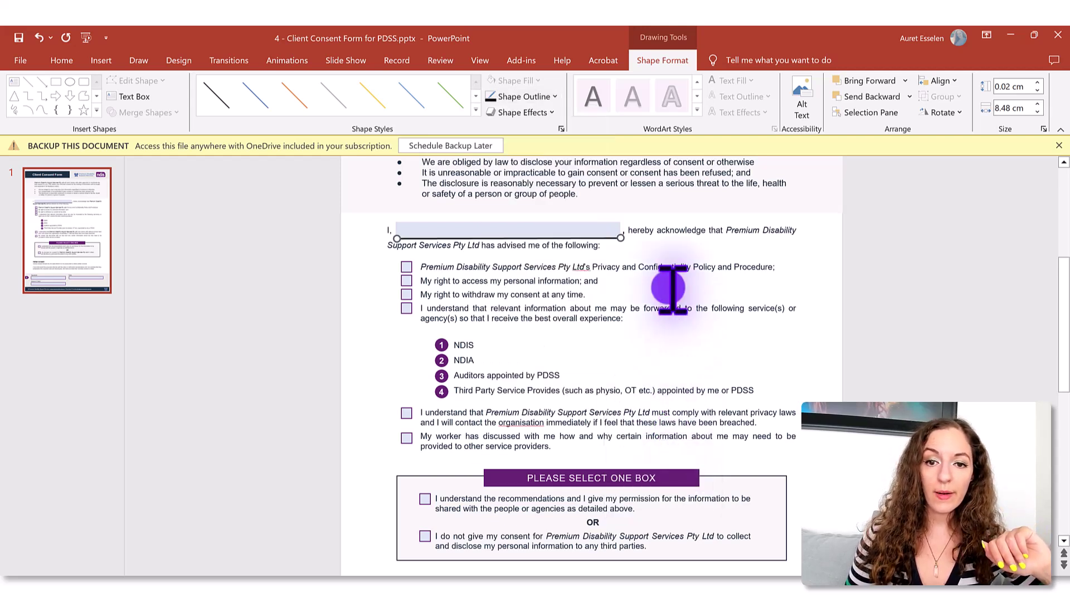
{"action": "key", "text": "Escape"}
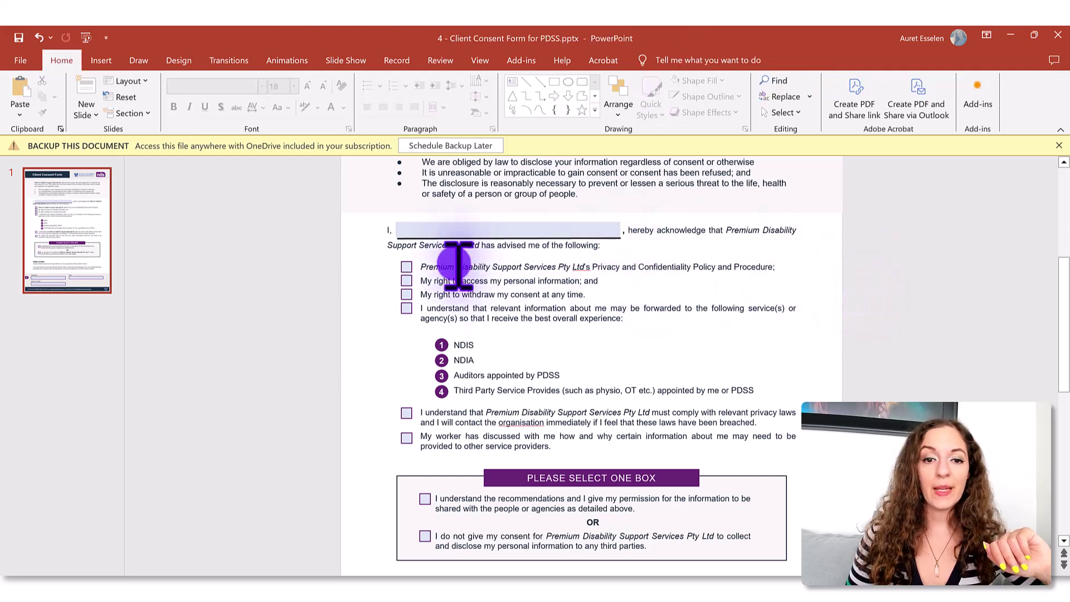
Undo the accidental move of the blank name field so it stays in place
{"action": "left_click", "coordinate": [445, 230]}
{"action": "left_click_drag", "start_coordinate": [639, 257], "coordinate": [951, 310]}
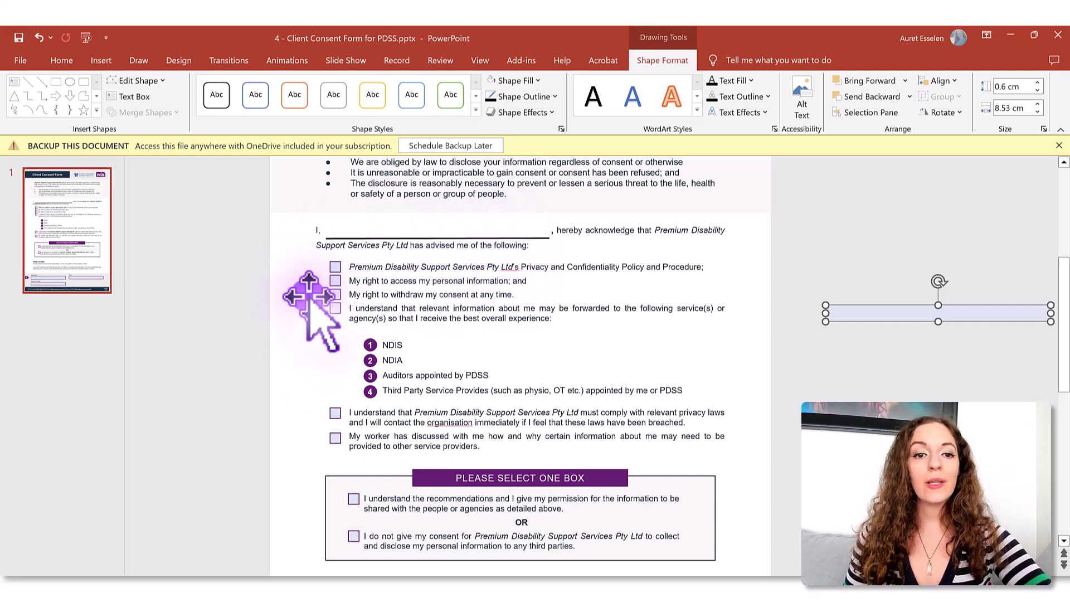
{"action": "key", "text": "ctrl+z"}
{"action": "key", "text": "ctrl+z"}
{"action": "key", "text": "ctrl+z"}
{"action": "key", "text": "ctrl+z"}
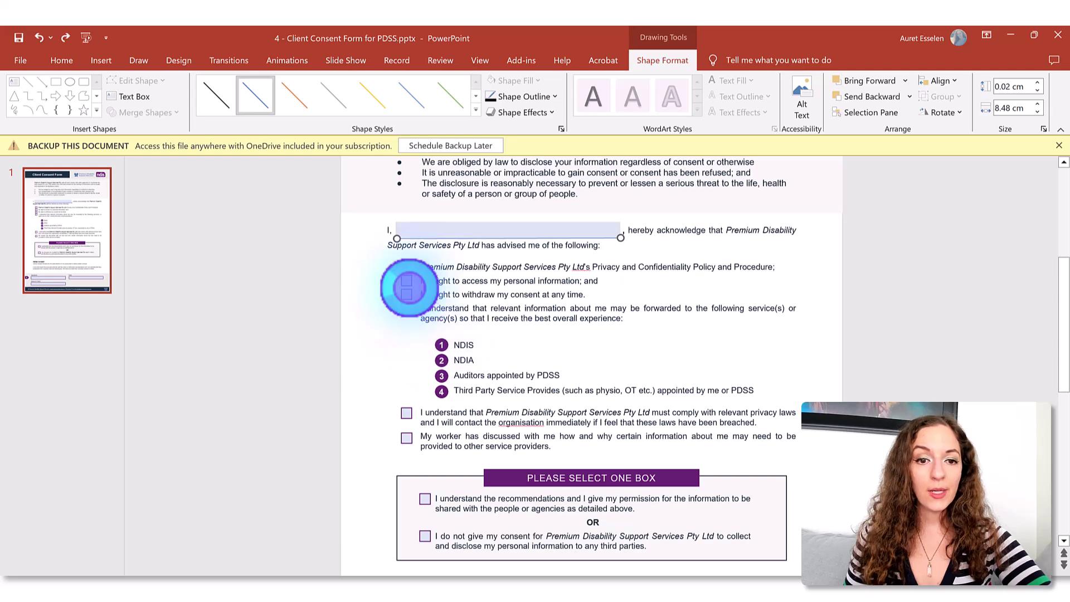
{"action": "key", "text": "ctrl+z"}
{"action": "key", "text": "ctrl+z"}
{"action": "key", "text": "ctrl+z"}
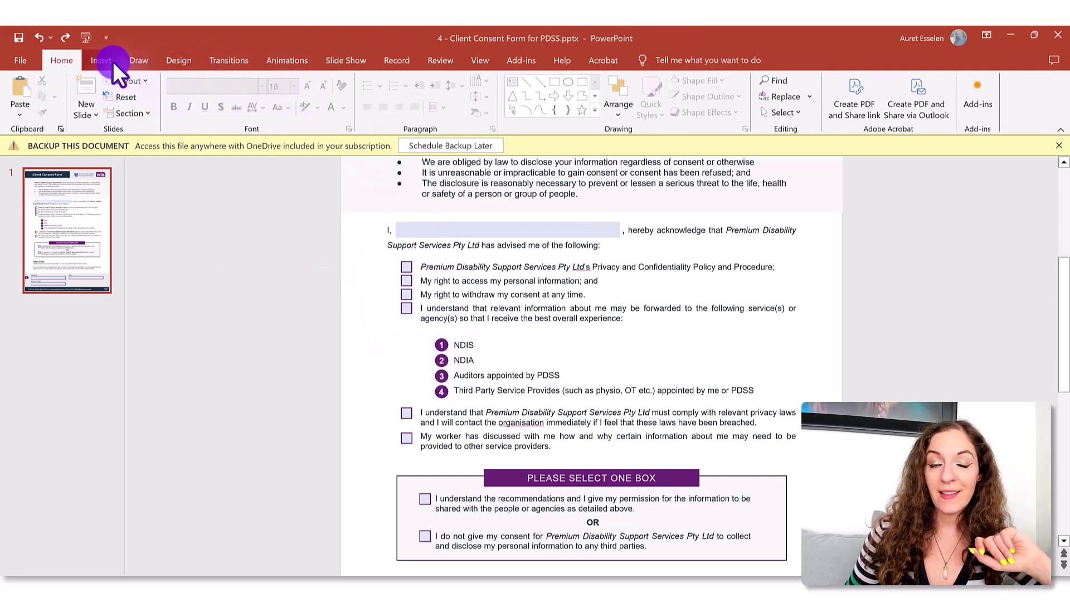
Draw a small rectangle beside the slide using the Rectangle shape
{"action": "left_click", "coordinate": [109, 60]}
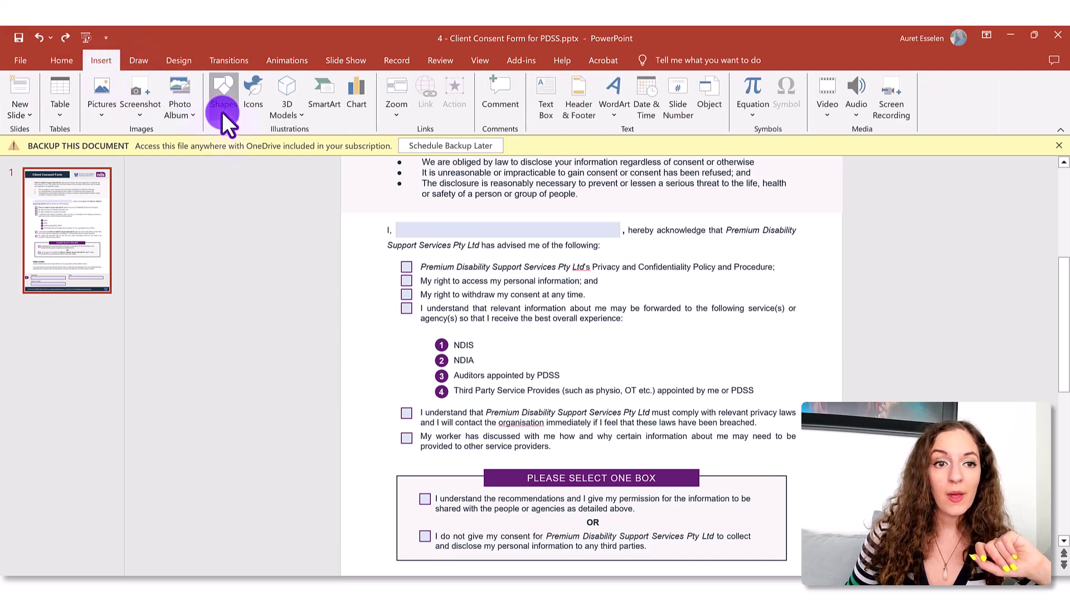
{"action": "left_click", "coordinate": [221, 111]}
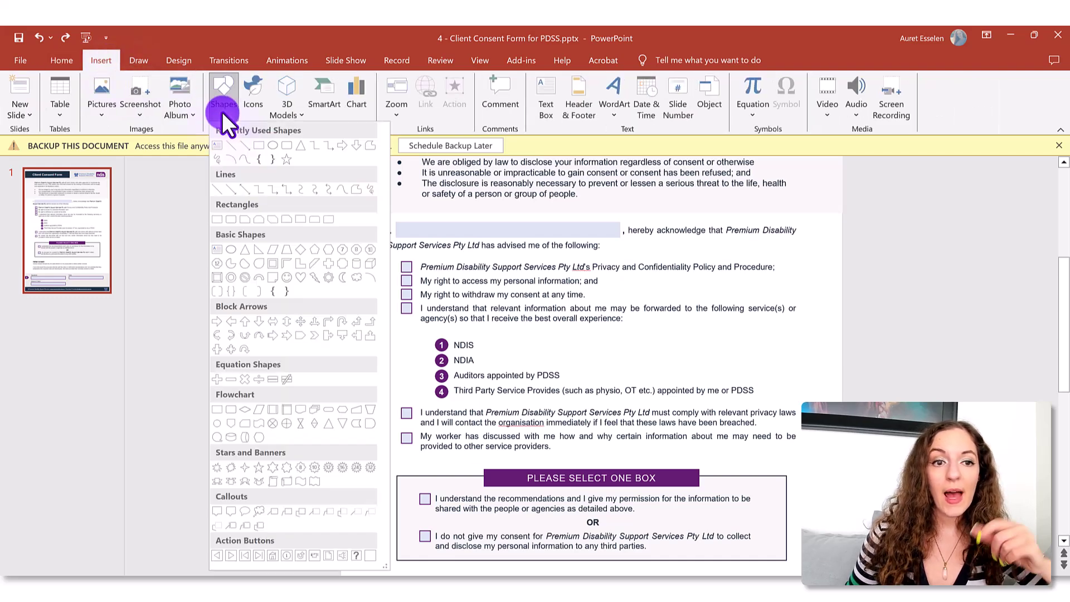
{"action": "left_click", "coordinate": [217, 219]}
{"action": "mouse_move", "coordinate": [249, 265]}
{"action": "left_mouse_down"}
{"action": "mouse_move", "coordinate": [217, 243]}
{"action": "mouse_move", "coordinate": [283, 290]}
{"action": "left_mouse_up"}
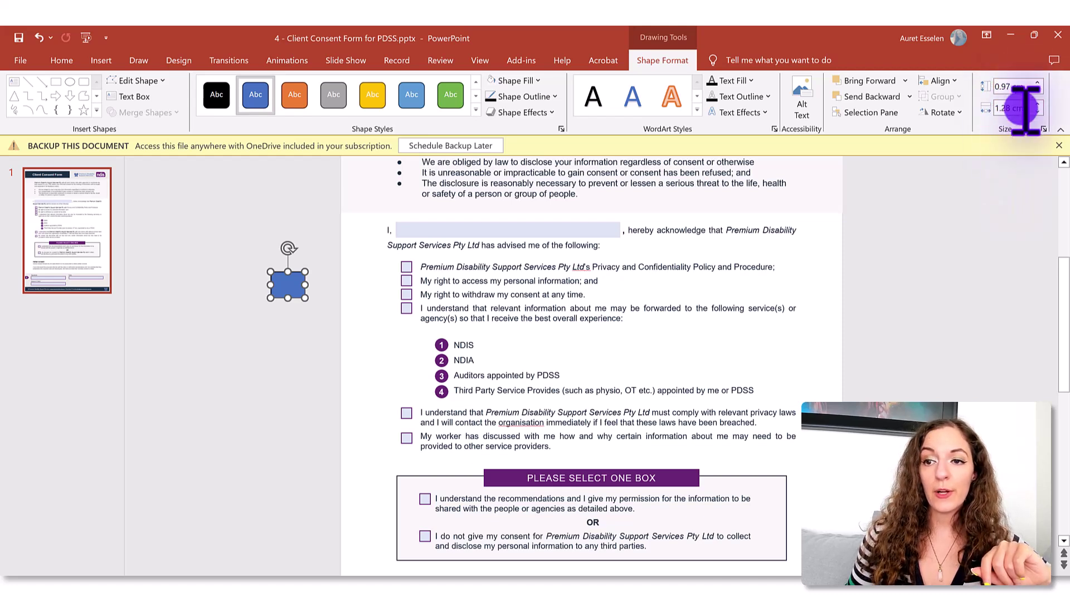
Resize the rectangle to a 0.6 cm square, move it into the left margin, then shrink it to 0.5 cm
{"action": "left_click", "coordinate": [1015, 87]}
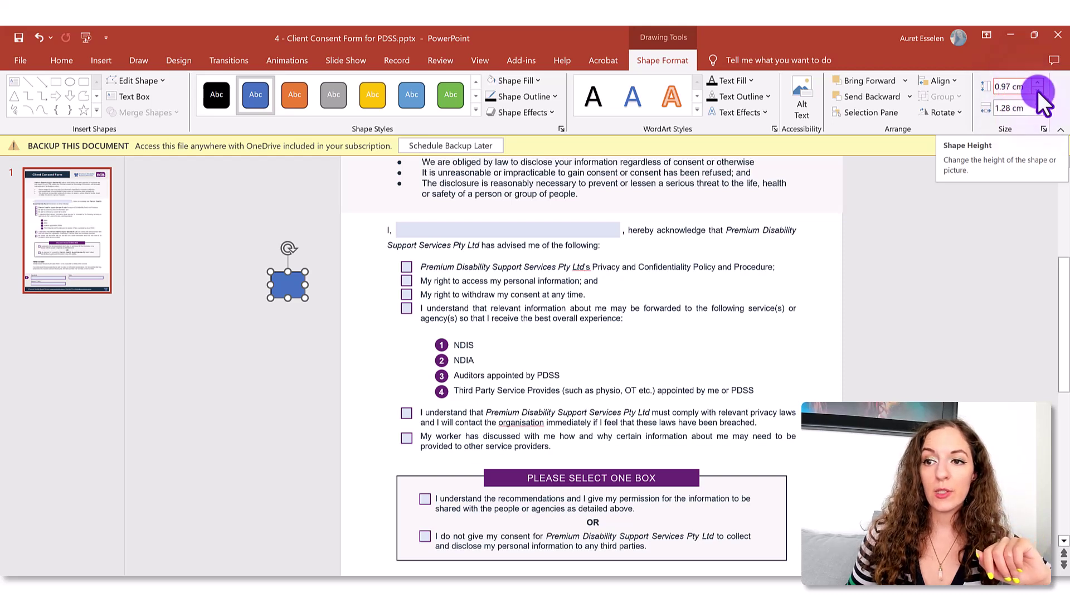
{"action": "left_click", "coordinate": [1037, 90]}
{"action": "left_click", "coordinate": [1037, 90]}
{"action": "left_click", "coordinate": [1038, 90]}
{"action": "left_click", "coordinate": [1037, 111]}
{"action": "left_click", "coordinate": [1037, 110]}
{"action": "double_click", "coordinate": [1003, 107]}
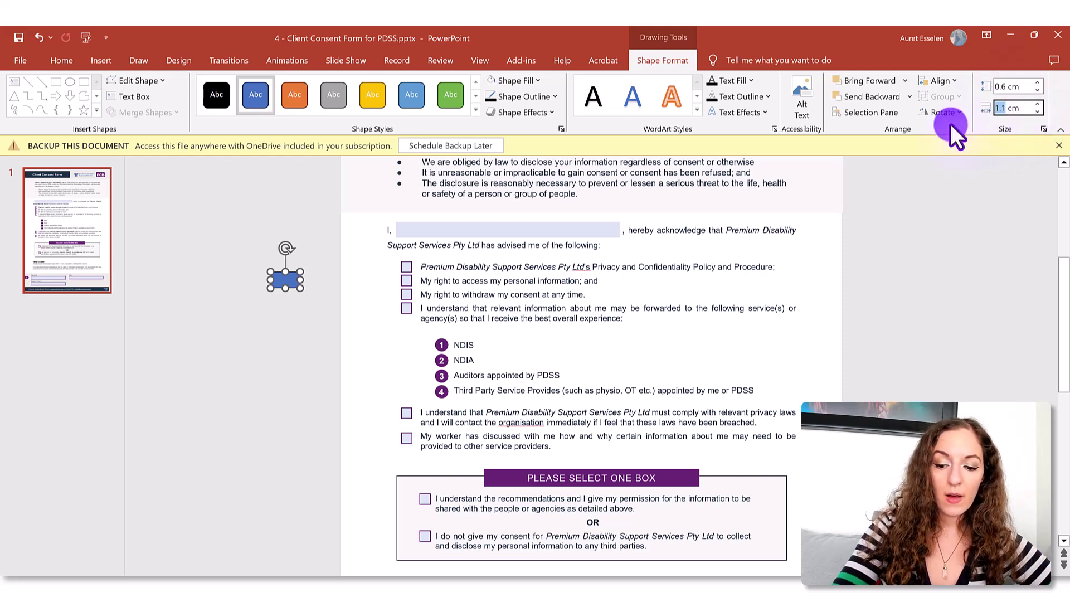
{"action": "type", "text": ".6"}
{"action": "key", "text": "Return"}
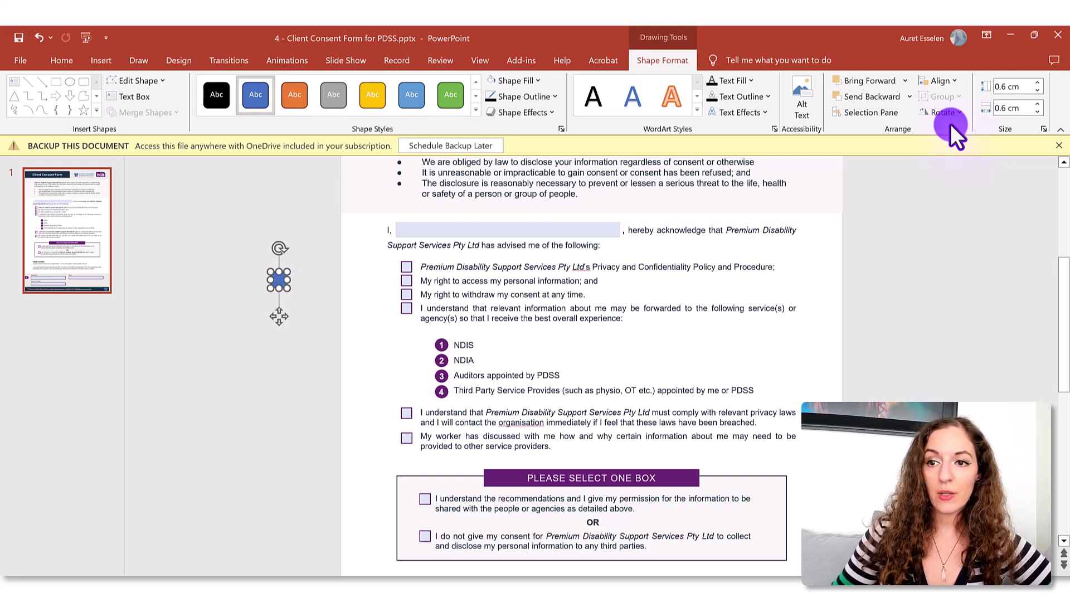
{"action": "left_click_drag", "start_coordinate": [265, 322], "coordinate": [367, 314]}
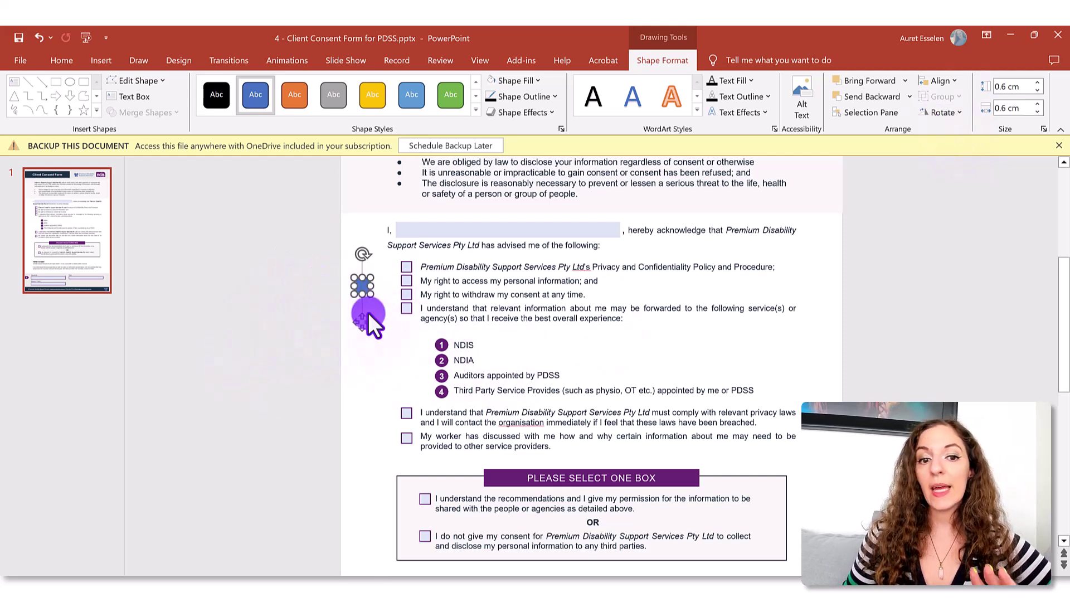
{"action": "left_click", "coordinate": [1037, 112]}
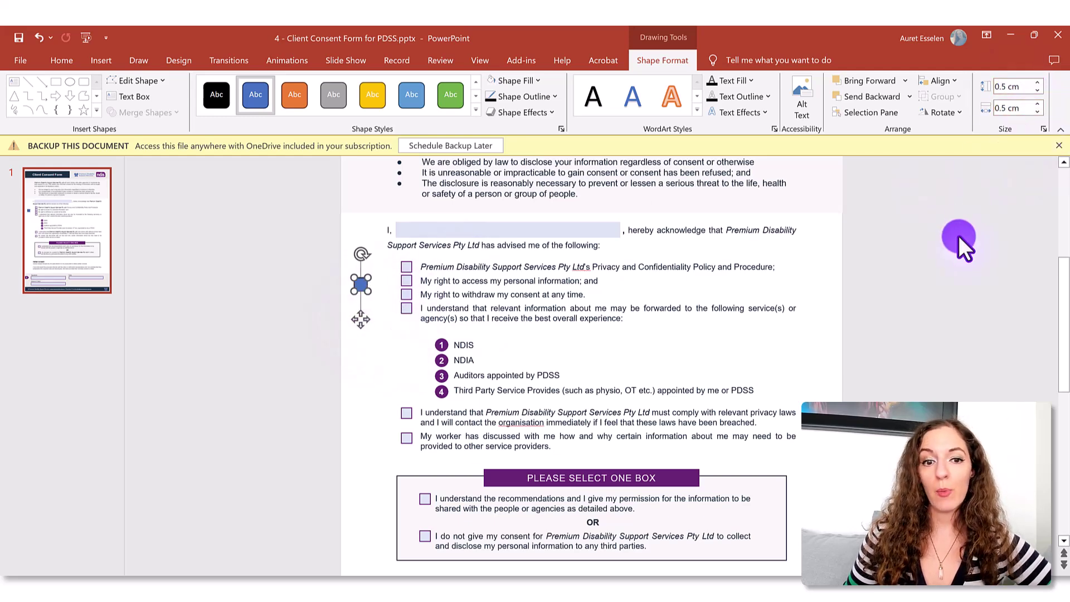
Give the square a white fill and a purple 2¼ pt outline
{"action": "left_click", "coordinate": [509, 84]}
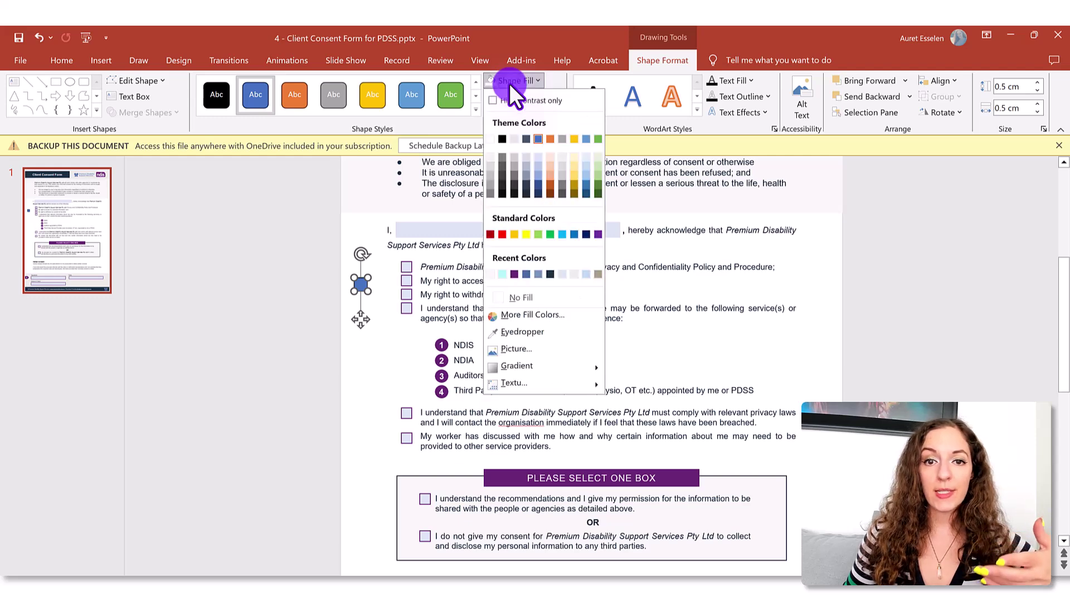
{"action": "left_click", "coordinate": [494, 272]}
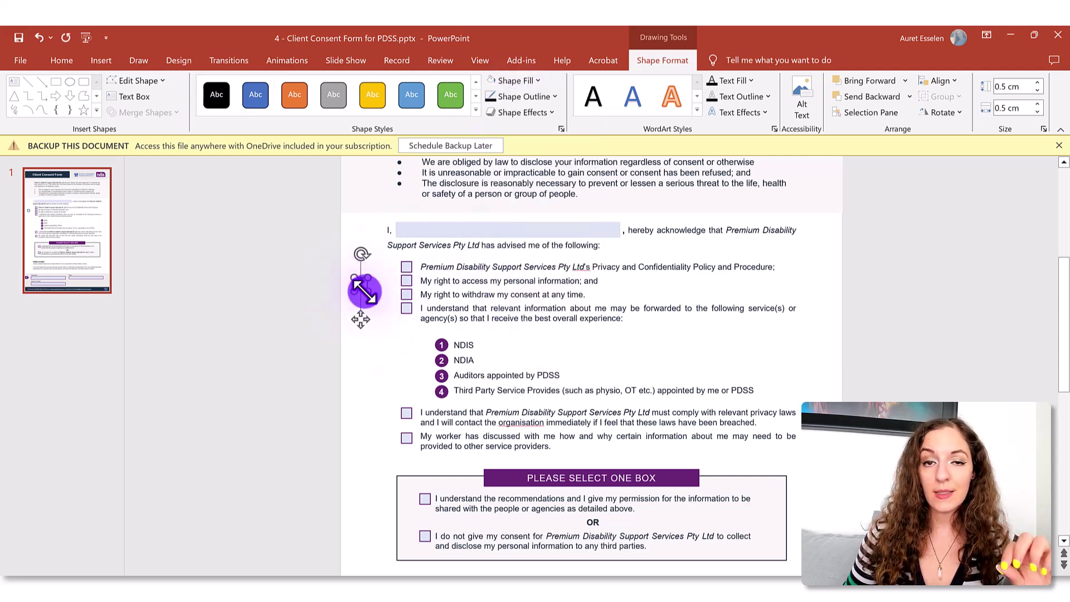
{"action": "left_click", "coordinate": [537, 95]}
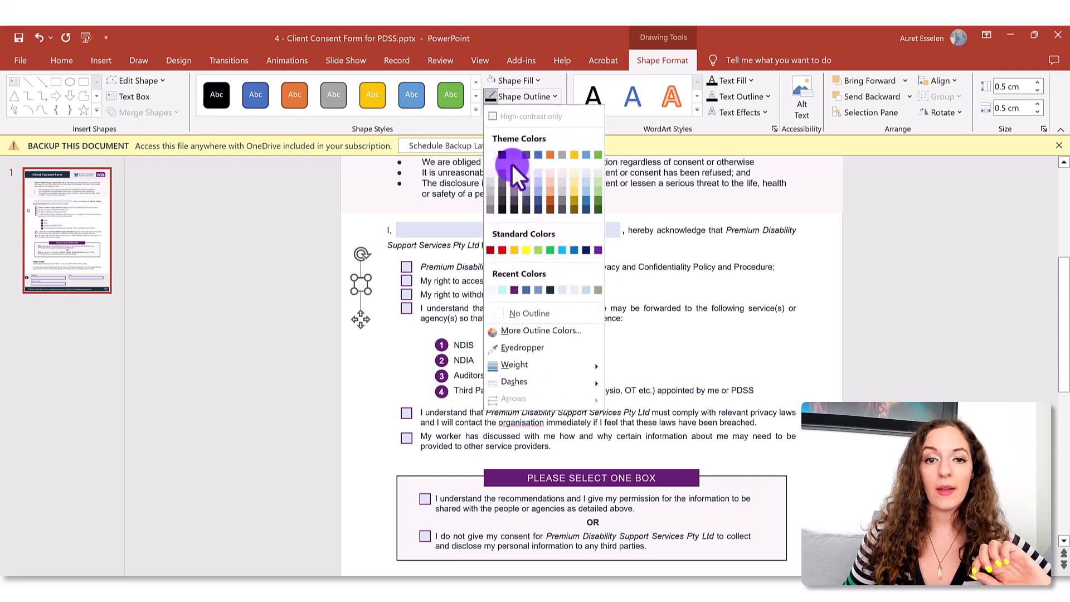
{"action": "left_click", "coordinate": [512, 291]}
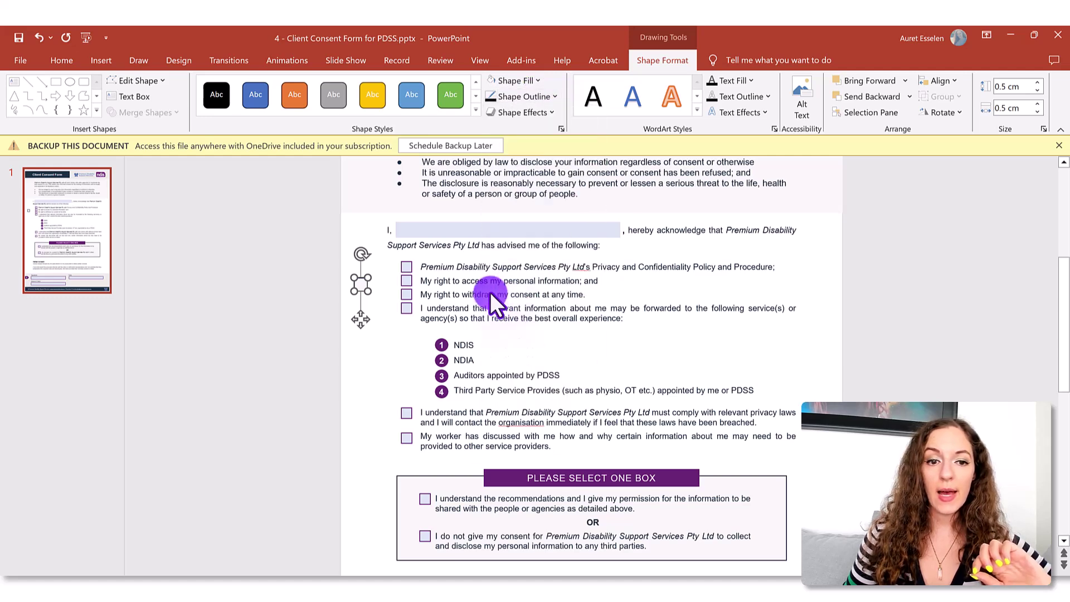
{"action": "left_click", "coordinate": [534, 95]}
{"action": "mouse_move", "coordinate": [537, 365]}
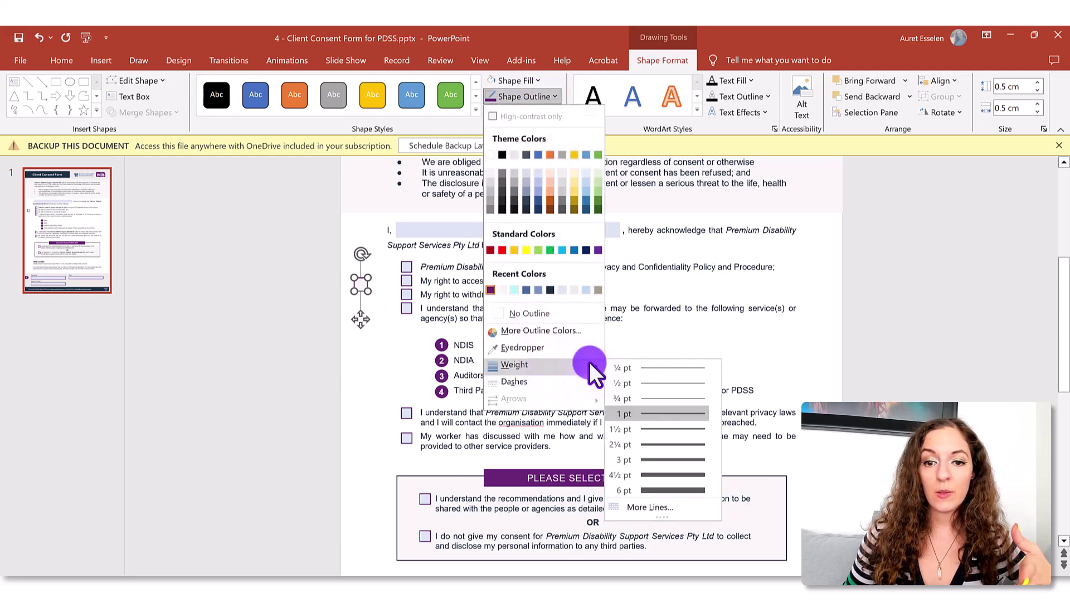
{"action": "left_click", "coordinate": [674, 437]}
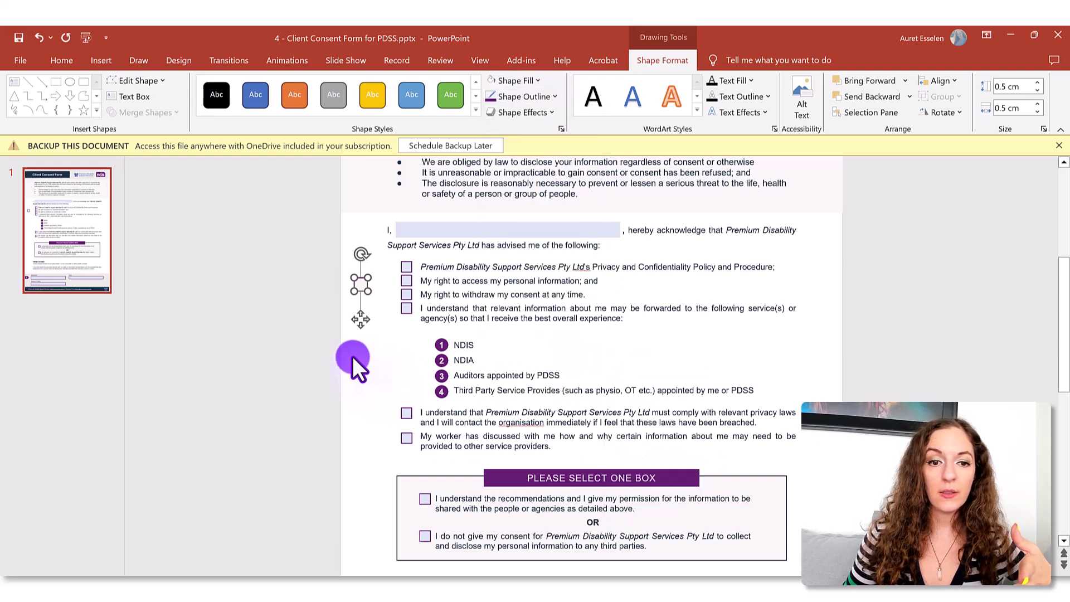
Position the square beside the first checkbox statement and deselect it
{"action": "left_click", "coordinate": [351, 301]}
{"action": "mouse_move", "coordinate": [361, 287]}
{"action": "left_mouse_down"}
{"action": "mouse_move", "coordinate": [370, 263]}
{"action": "mouse_move", "coordinate": [374, 273]}
{"action": "left_mouse_up"}
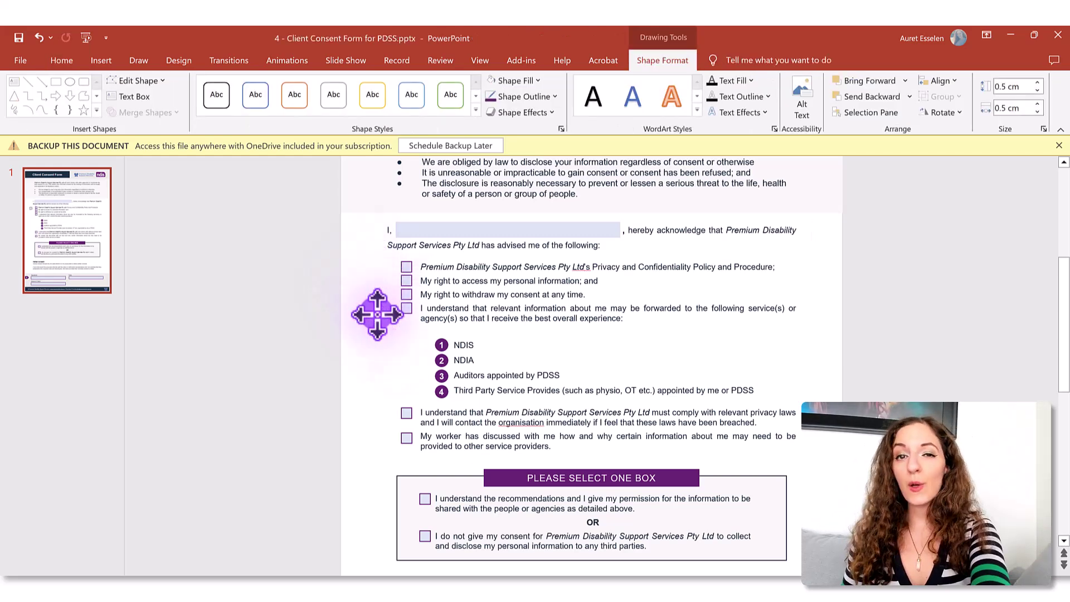
{"action": "key", "text": "Escape"}
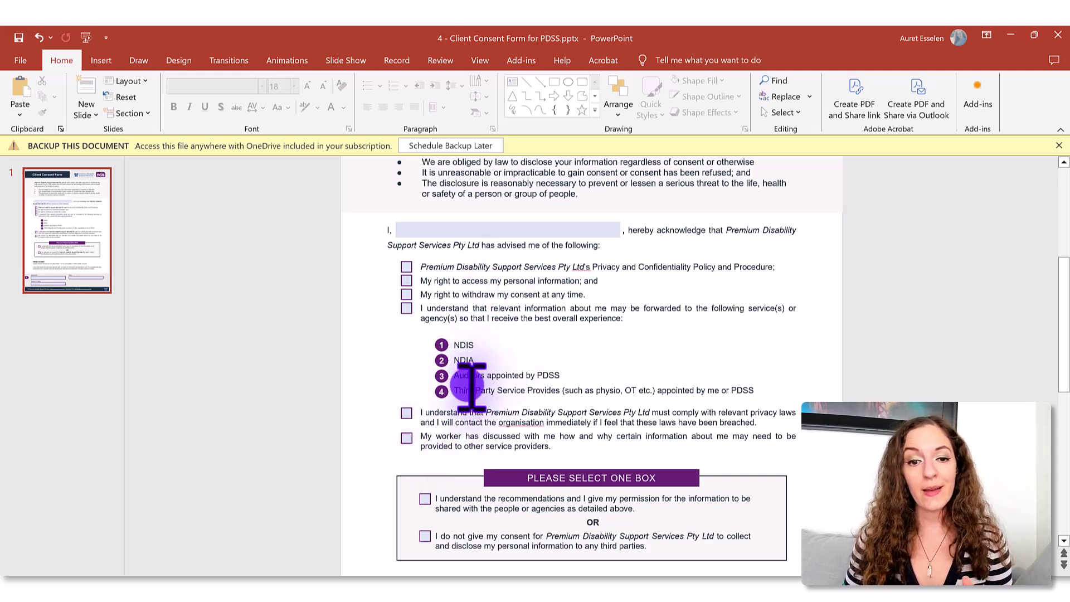
Draw a small oval beside the first statement and size it to a 0.6 × 0.6 cm circle
{"action": "left_click", "coordinate": [99, 59]}
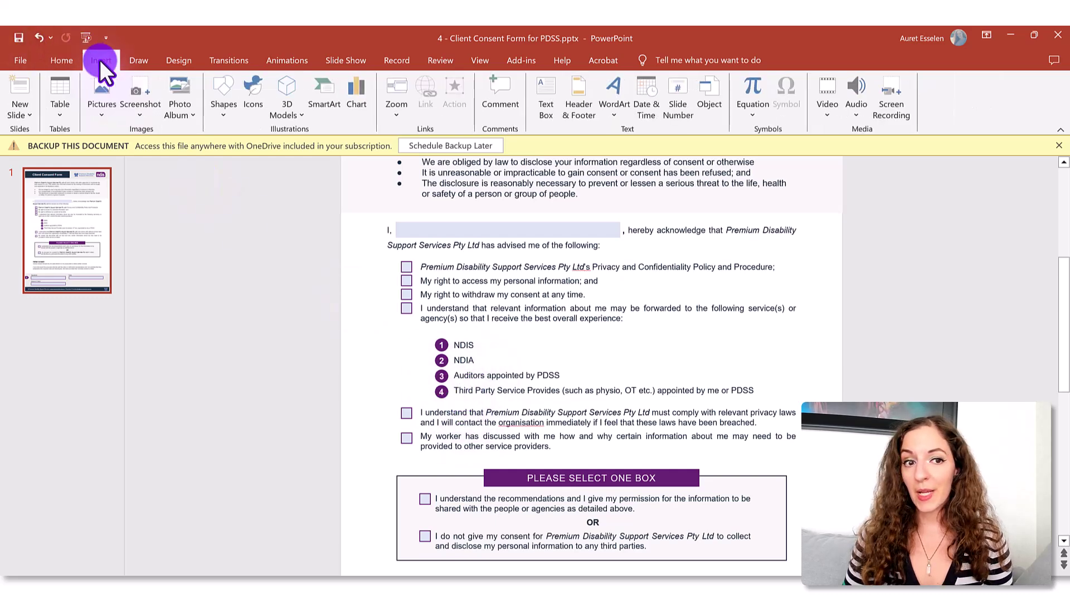
{"action": "left_click", "coordinate": [218, 99]}
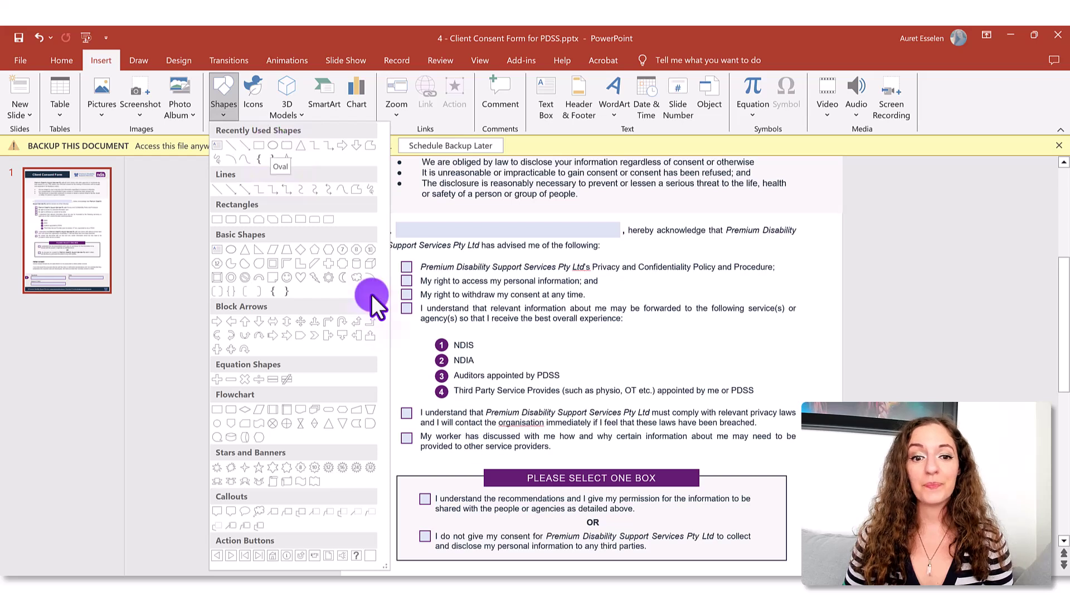
{"action": "left_click", "coordinate": [273, 147]}
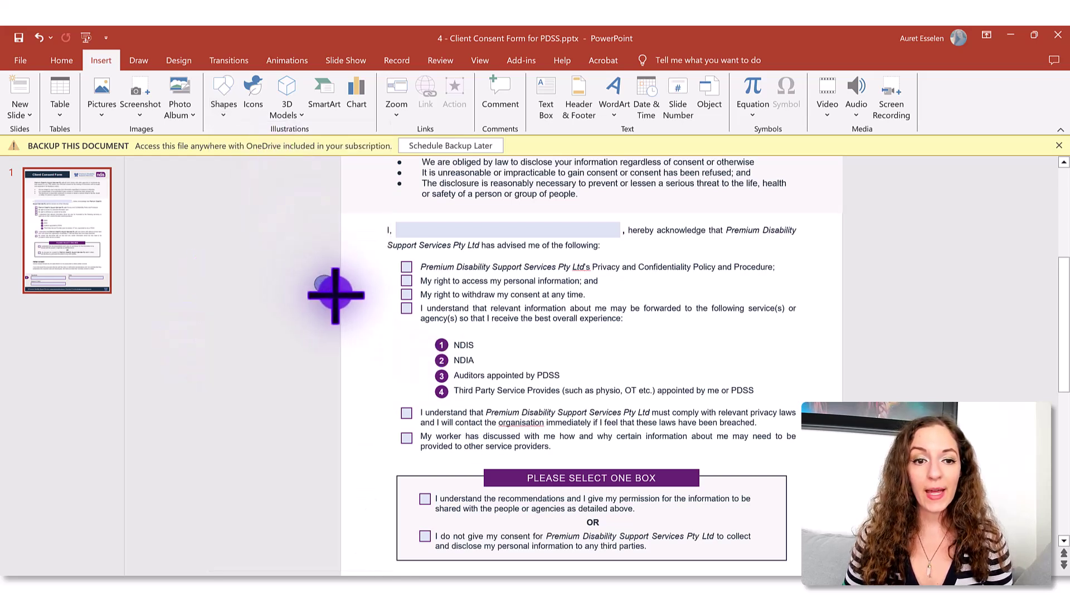
{"action": "left_click_drag", "start_coordinate": [335, 294], "coordinate": [338, 297]}
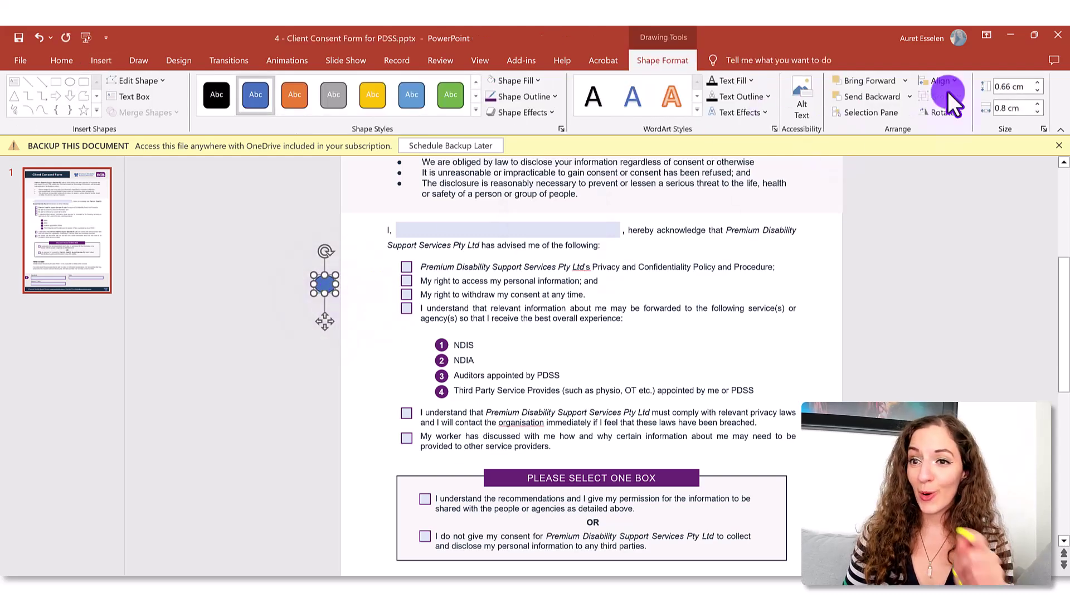
{"action": "left_click", "coordinate": [1038, 90]}
{"action": "left_click", "coordinate": [1038, 110]}
{"action": "left_click", "coordinate": [1039, 111]}
{"action": "left_click", "coordinate": [320, 293]}
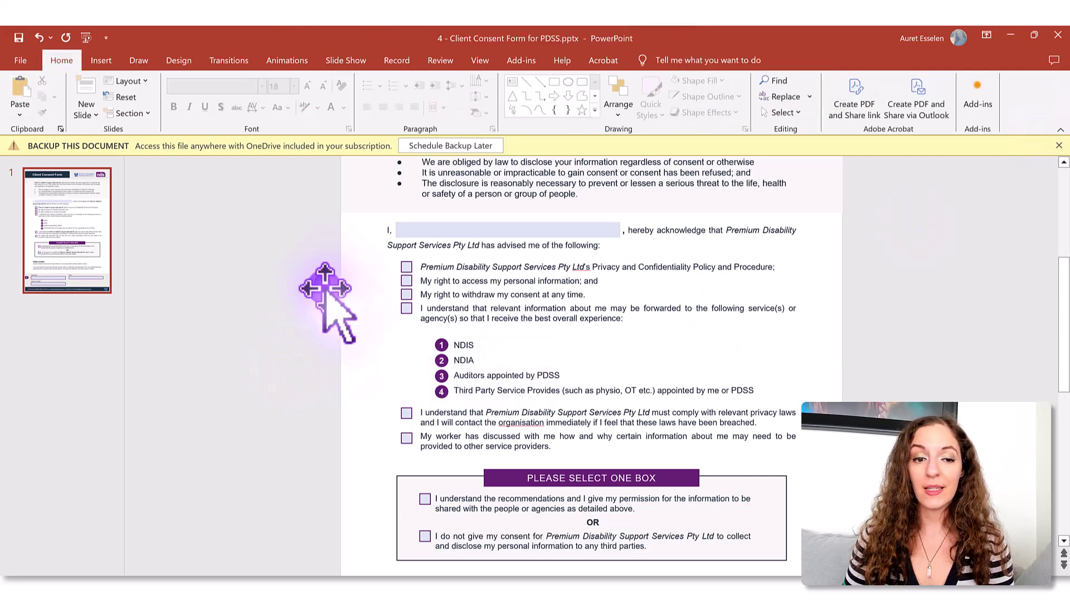
{"action": "left_click", "coordinate": [324, 288]}
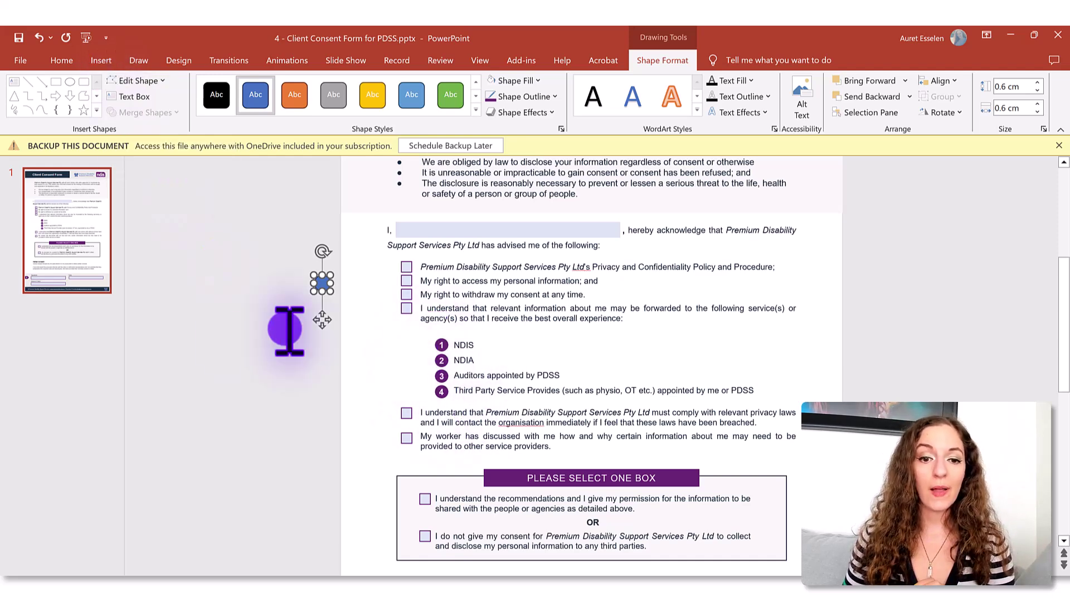
{"action": "left_click", "coordinate": [435, 351]}
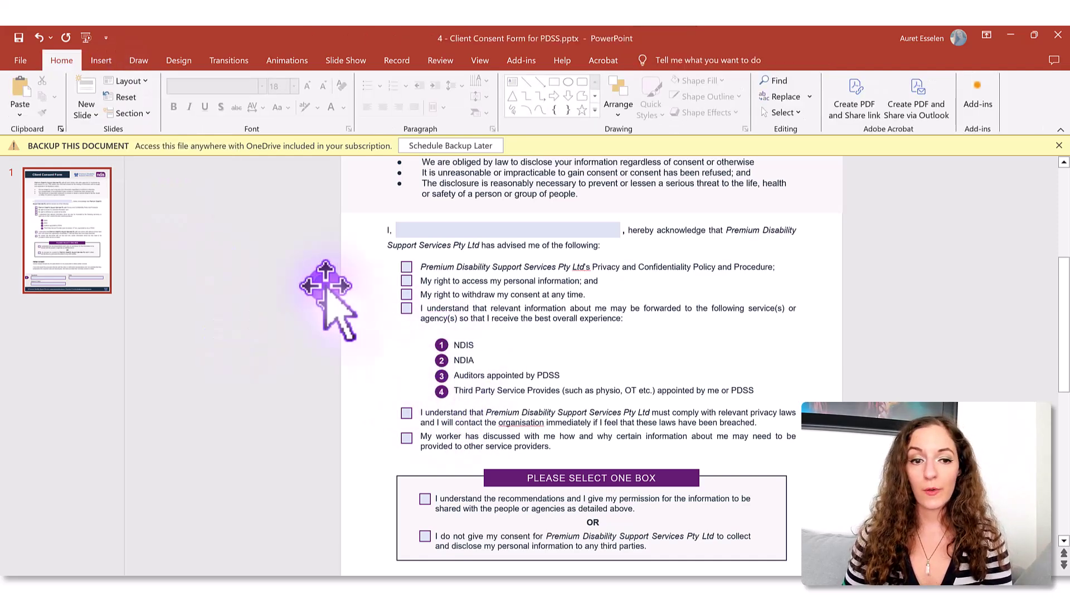
Scroll through the slide to review the form down to the signature fields
{"action": "scroll", "coordinate": [719, 373], "scroll_direction": "down", "scroll_amount": 3}
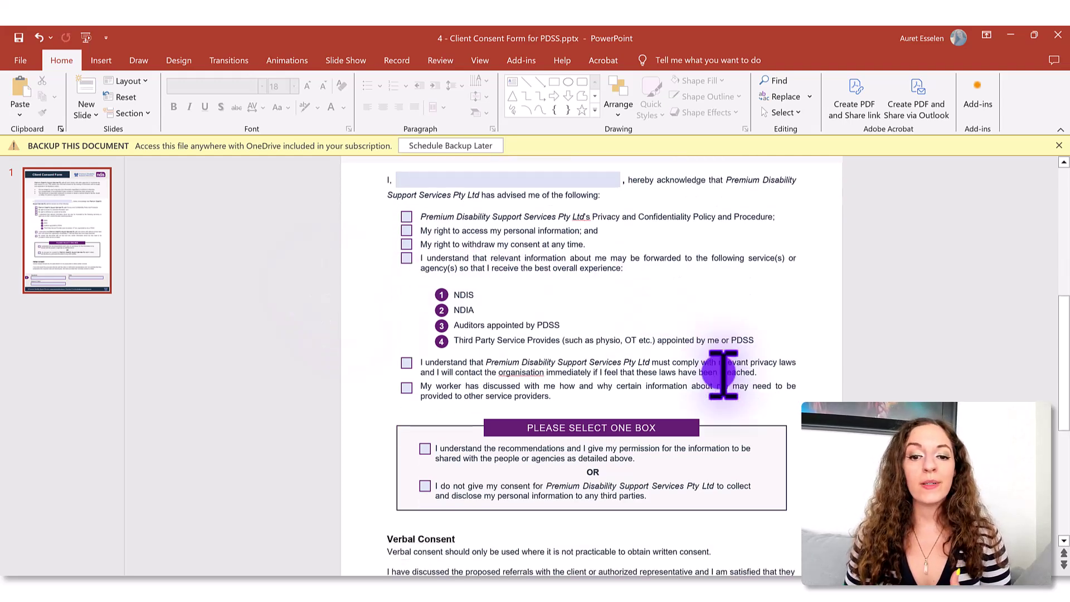
{"action": "scroll", "coordinate": [722, 373], "scroll_direction": "down", "scroll_amount": 6}
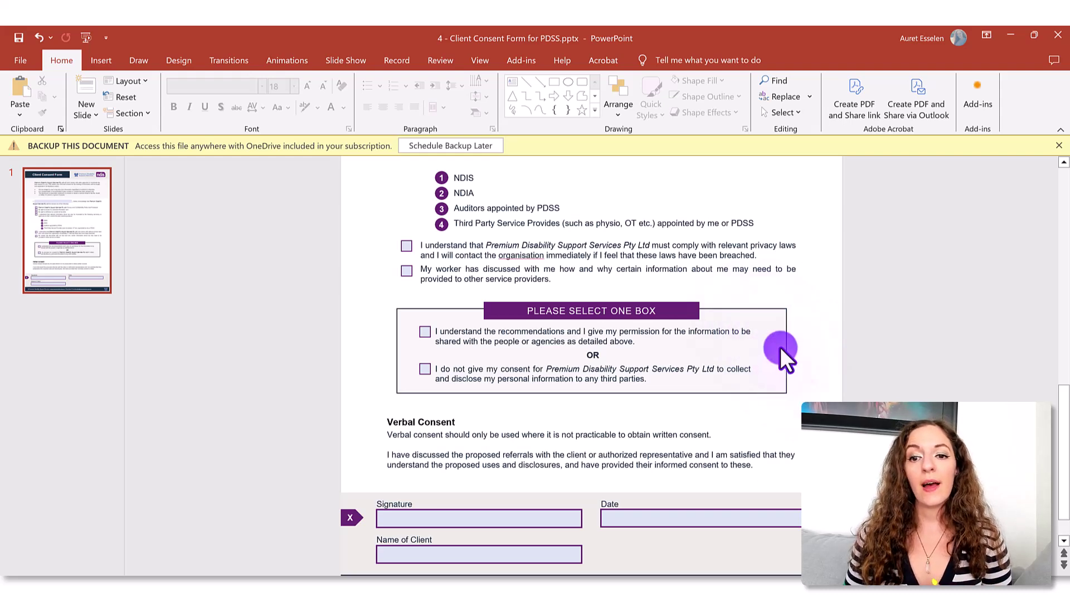
{"action": "scroll", "coordinate": [772, 343], "scroll_direction": "up", "scroll_amount": 3}
{"action": "scroll", "coordinate": [786, 457], "scroll_direction": "up", "scroll_amount": 3}
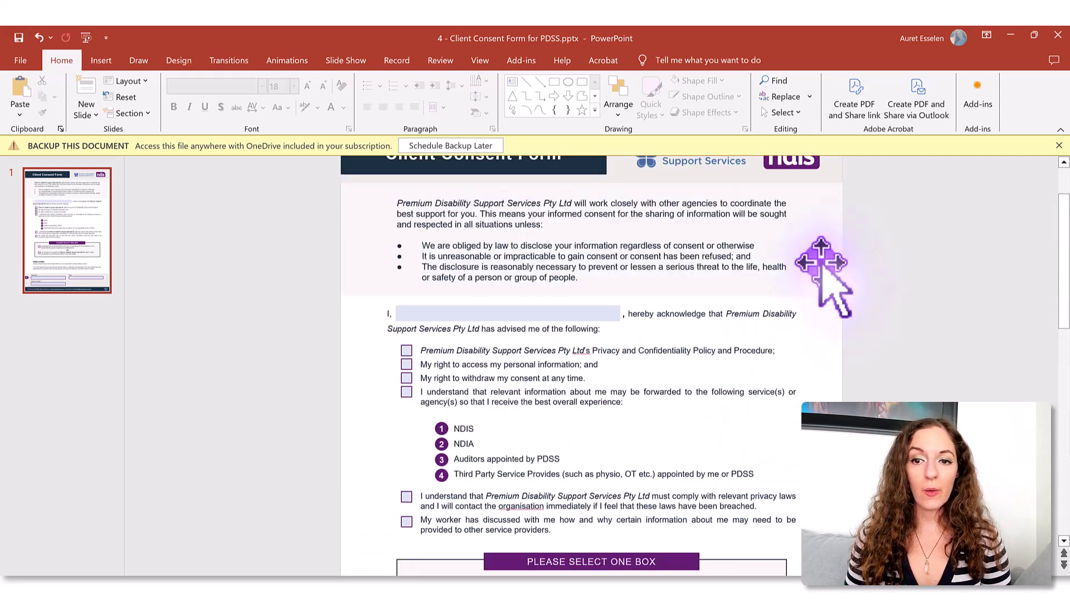
{"action": "scroll", "coordinate": [724, 368], "scroll_direction": "down", "scroll_amount": 4}
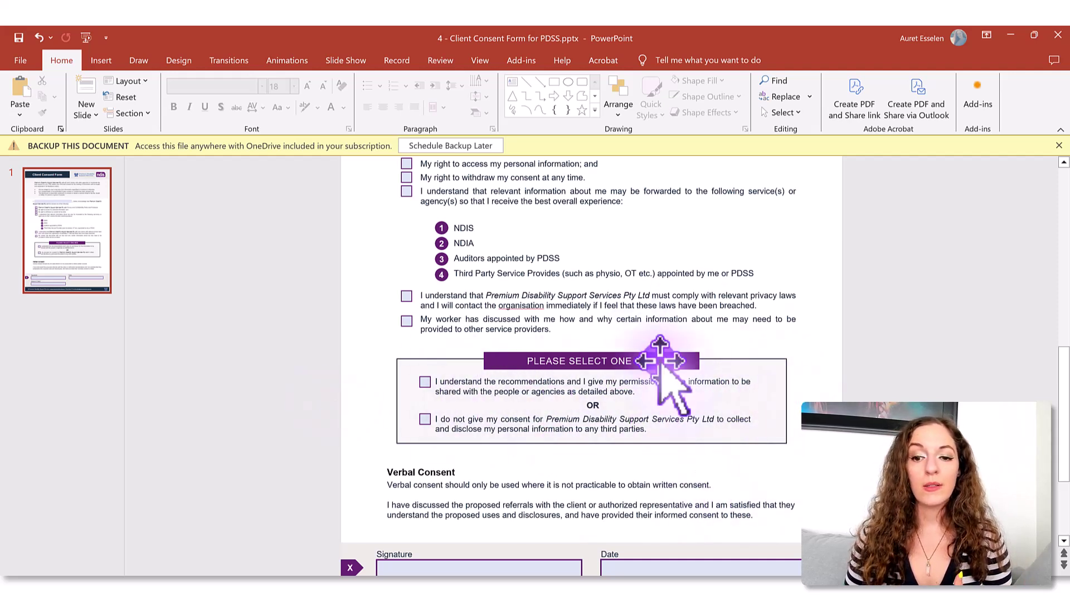
{"action": "scroll", "coordinate": [479, 362], "scroll_direction": "down", "scroll_amount": 2}
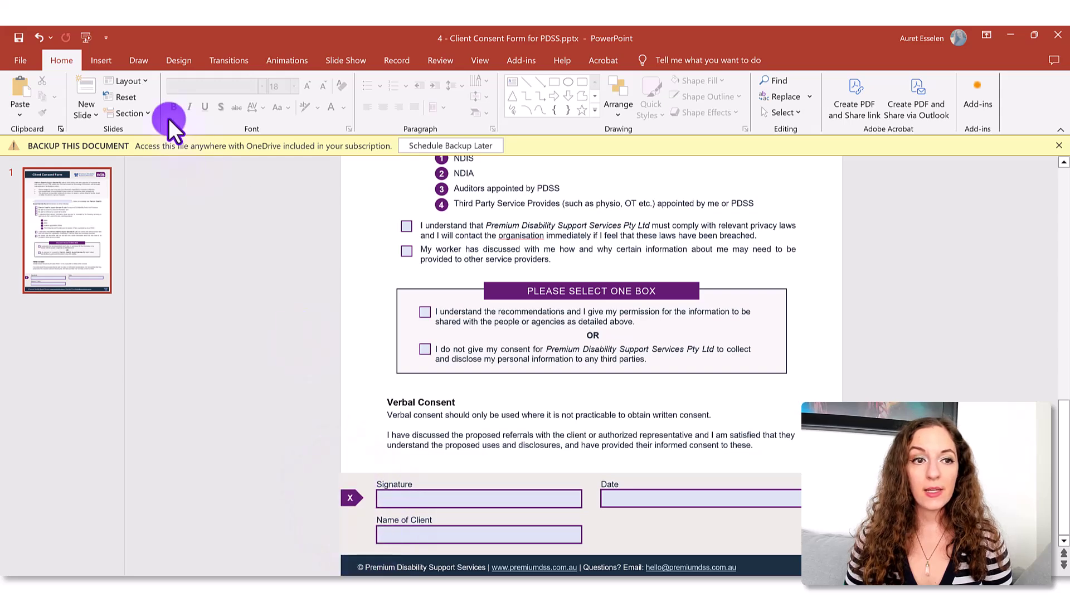
Draw an Arrow: Pentagon shape just left of the Please Select One Box panel
{"action": "left_click", "coordinate": [108, 65]}
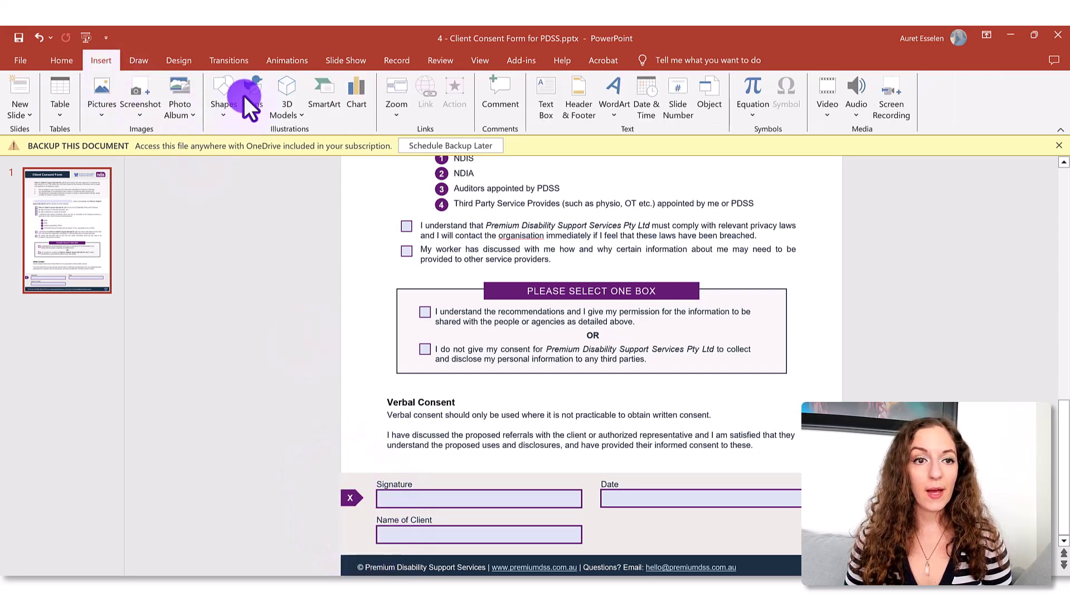
{"action": "left_click", "coordinate": [224, 105]}
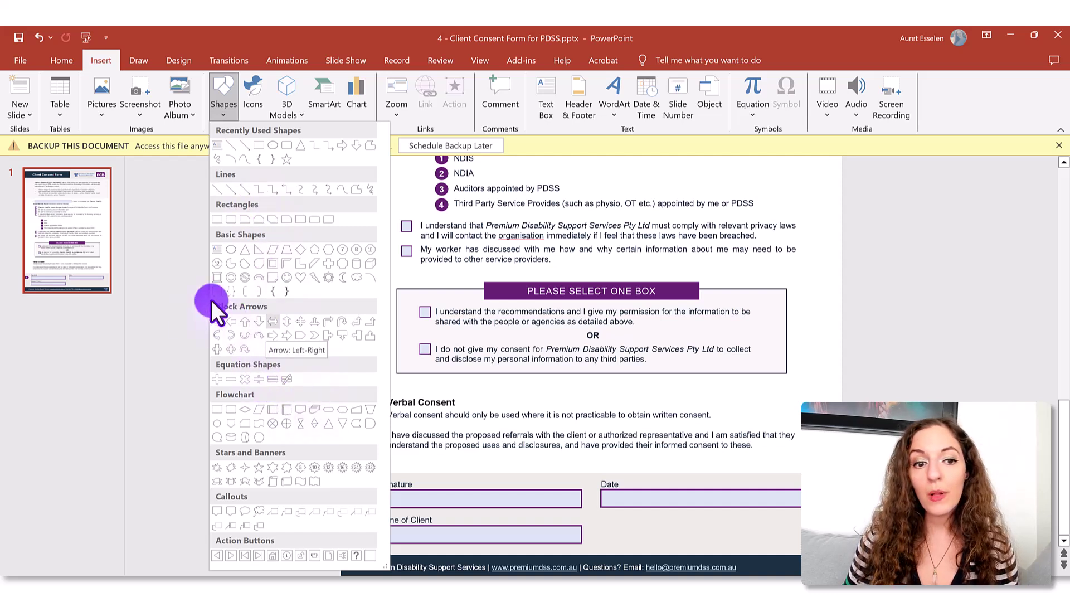
{"action": "left_click", "coordinate": [301, 335]}
{"action": "left_click_drag", "start_coordinate": [343, 332], "coordinate": [371, 358]}
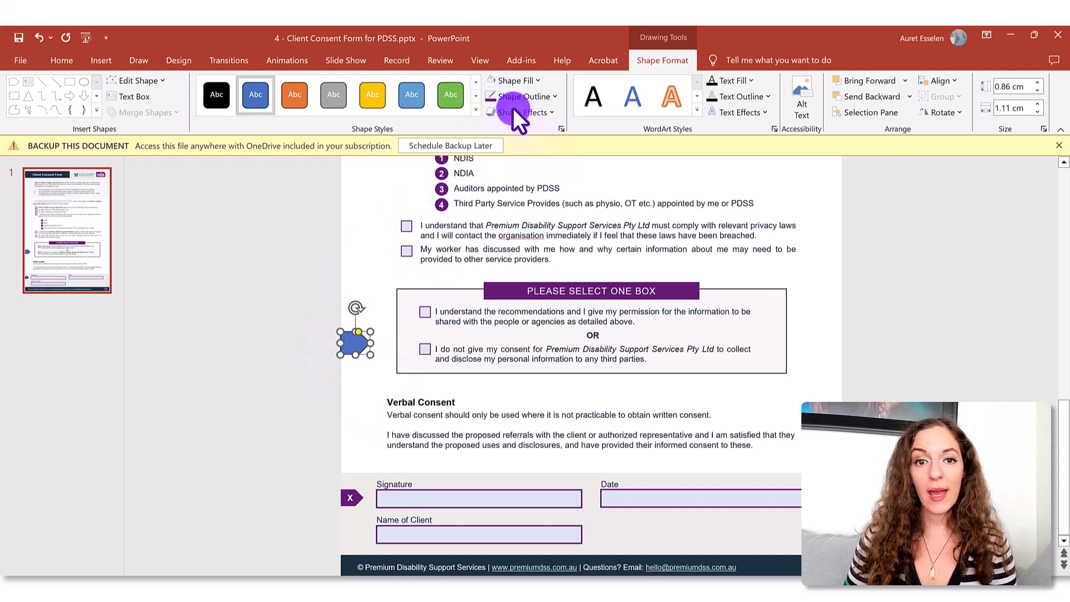
Fill the pentagon arrow with purple and reselect it
{"action": "left_click", "coordinate": [514, 80]}
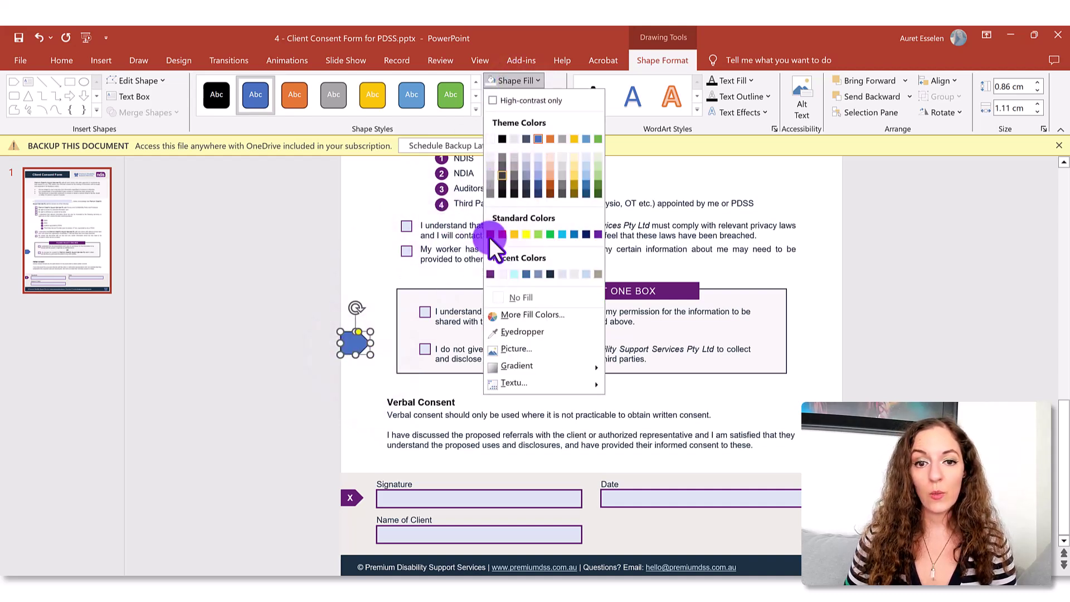
{"action": "left_click", "coordinate": [490, 272]}
{"action": "left_click", "coordinate": [352, 365]}
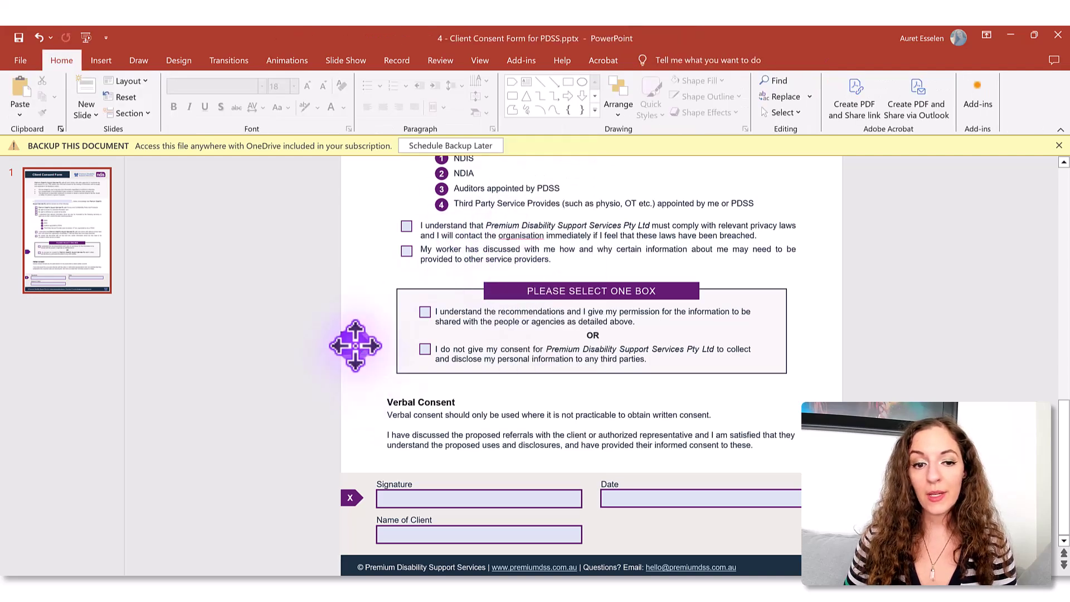
{"action": "left_click", "coordinate": [356, 337]}
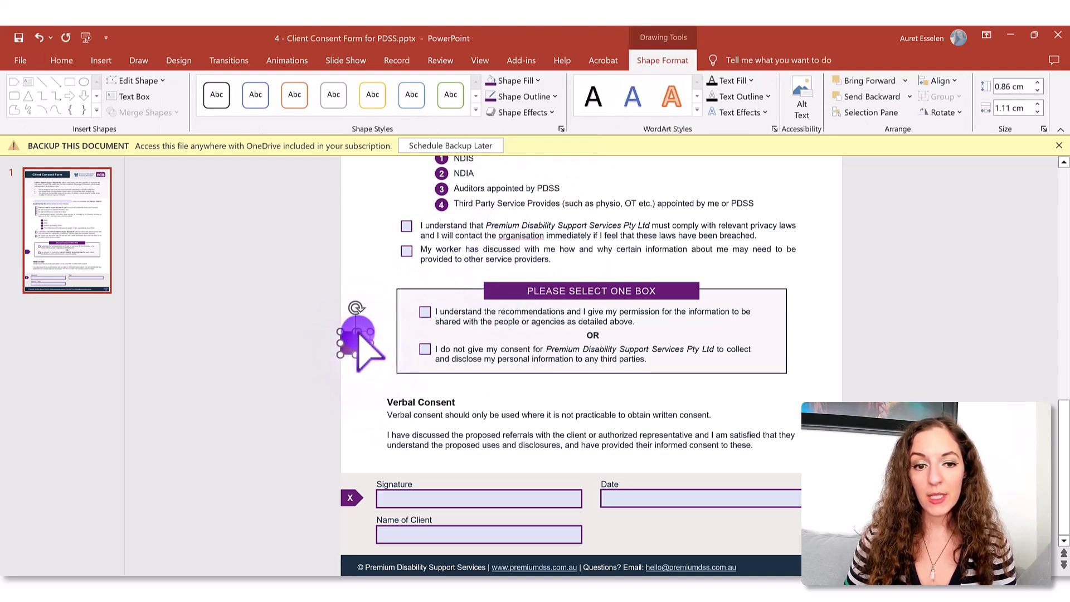
Rotate the pentagon arrow so it points right toward the consent box
{"action": "scroll", "coordinate": [365, 346], "scroll_direction": "up", "scroll_amount": 5}
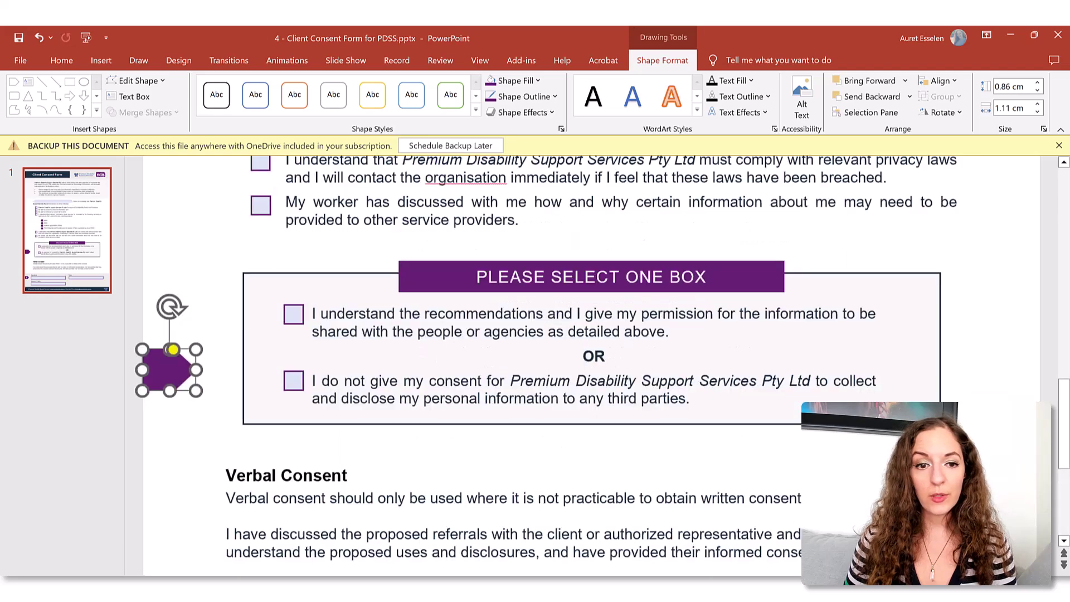
{"action": "left_click_drag", "start_coordinate": [172, 307], "coordinate": [176, 353]}
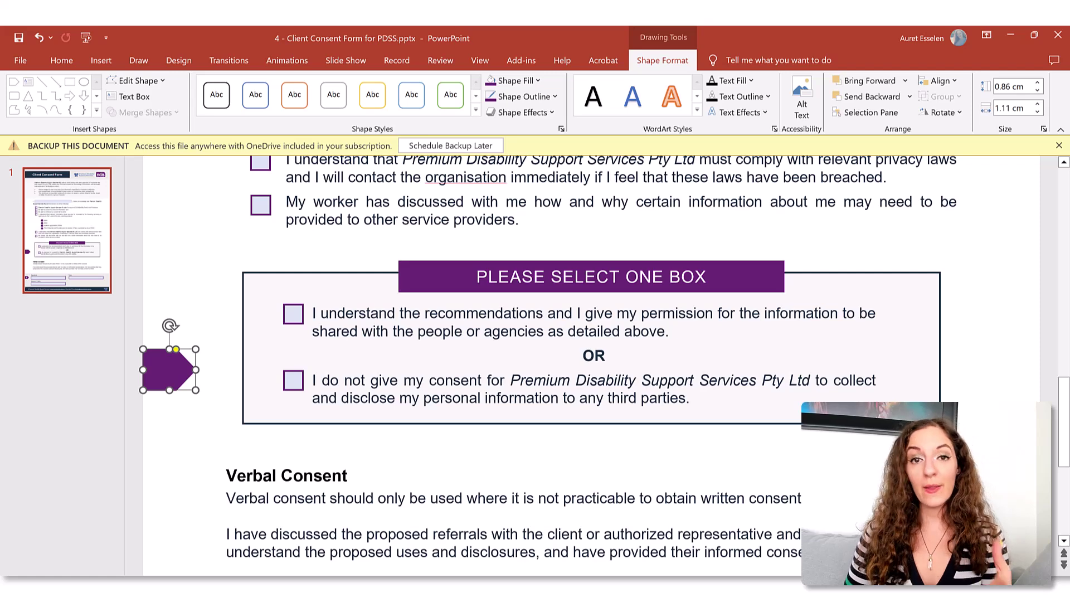
{"action": "scroll", "coordinate": [614, 382], "scroll_direction": "down", "scroll_amount": 3}
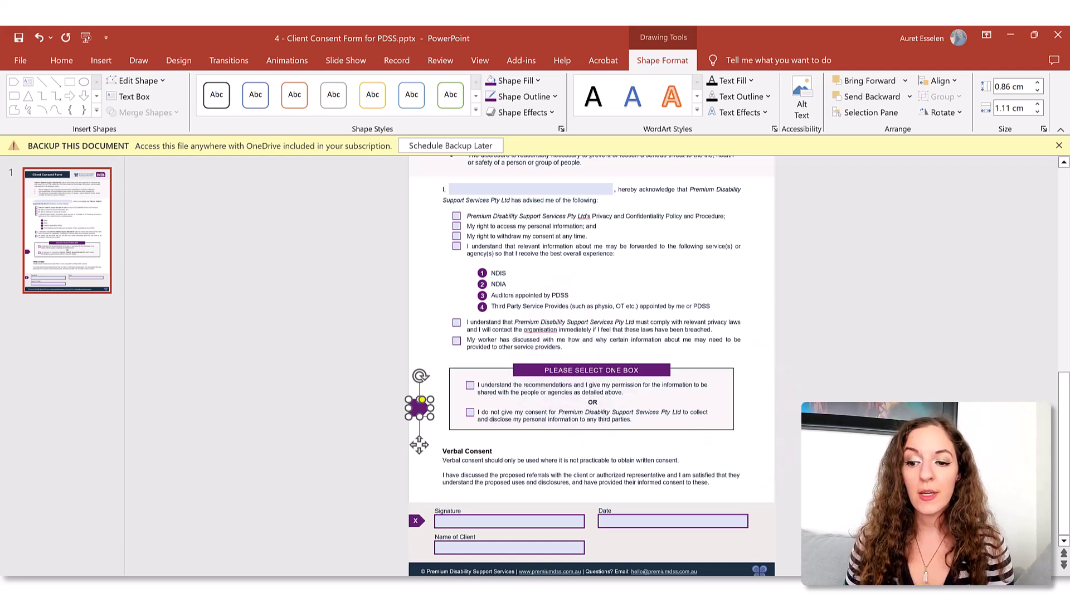
{"action": "scroll", "coordinate": [419, 444], "scroll_direction": "down", "scroll_amount": 2}
{"action": "scroll", "coordinate": [390, 423], "scroll_direction": "up", "scroll_amount": 1}
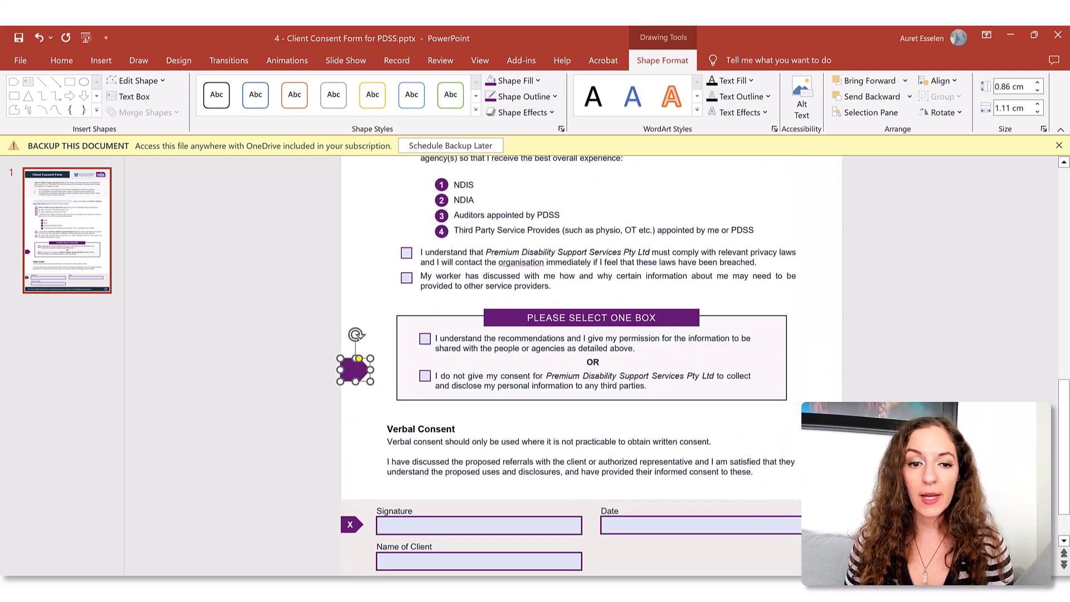
{"action": "scroll", "coordinate": [390, 423], "scroll_direction": "up", "scroll_amount": 2}
{"action": "scroll", "coordinate": [591, 369], "scroll_direction": "down", "scroll_amount": 2}
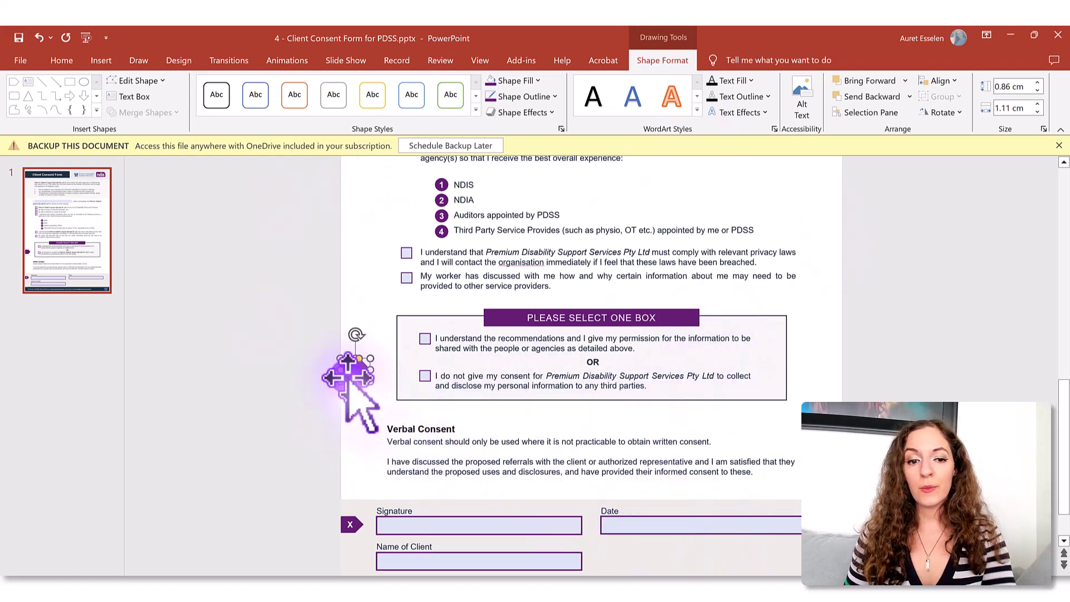
Delete the purple arrow shape and scroll back to the top of the slide
{"action": "left_click_drag", "start_coordinate": [348, 375], "coordinate": [489, 400]}
{"action": "key", "text": "Delete"}
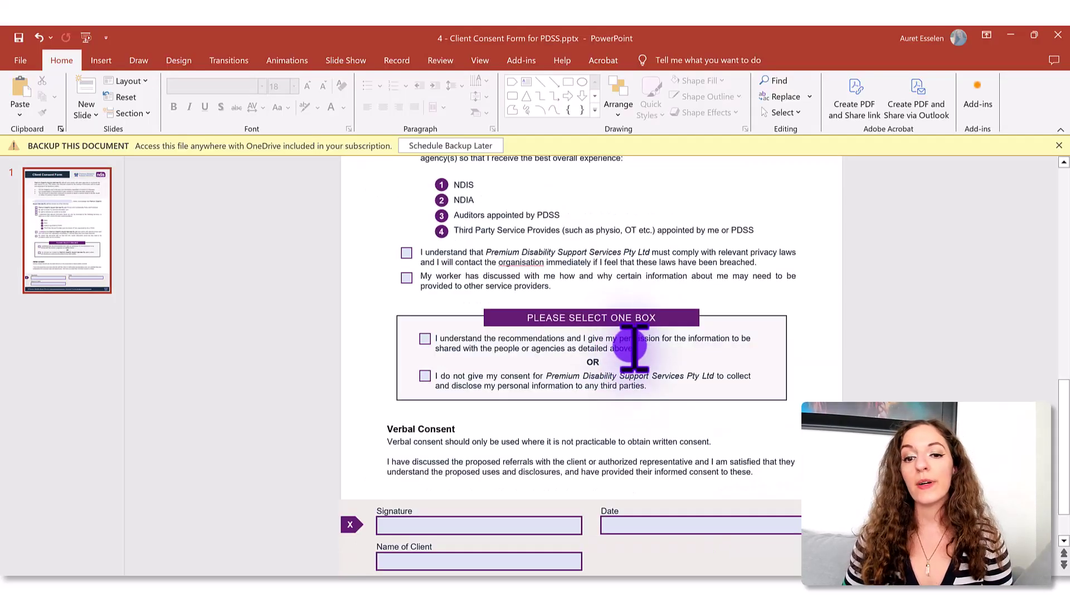
{"action": "scroll", "coordinate": [640, 345], "scroll_direction": "down", "scroll_amount": 1}
{"action": "scroll", "coordinate": [788, 462], "scroll_direction": "up", "scroll_amount": 8}
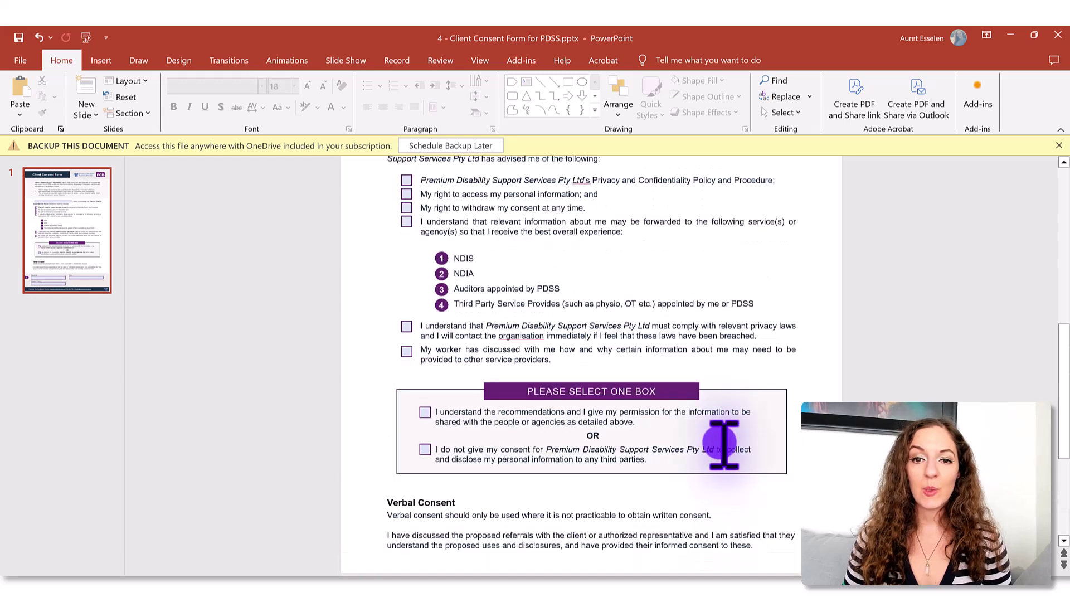
{"action": "scroll", "coordinate": [725, 420], "scroll_direction": "up", "scroll_amount": 3}
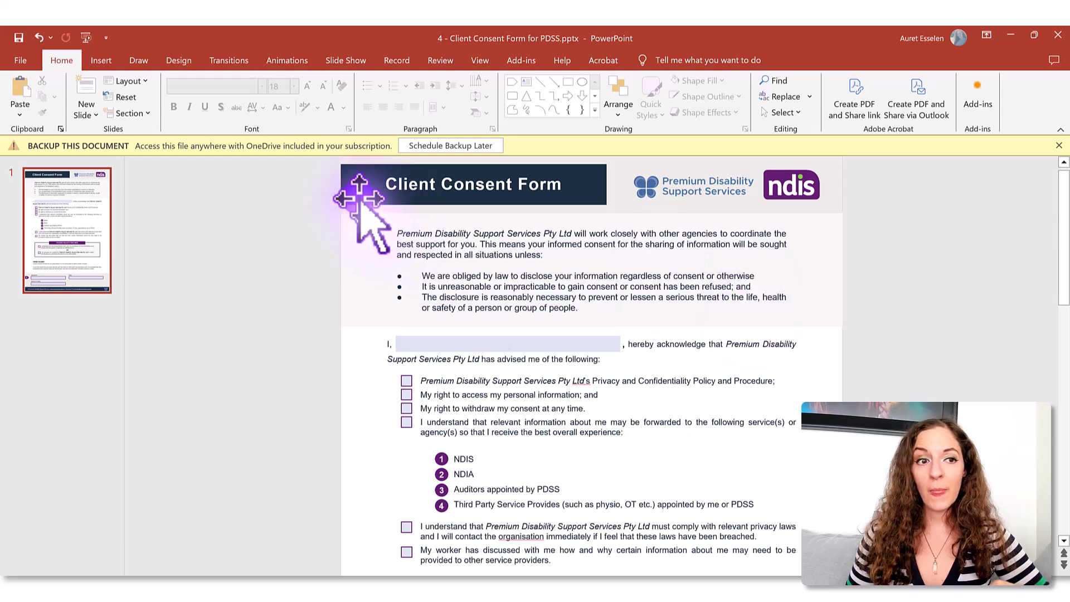
Open the Save As dialog from the File menu, browsing to a location on this PC
{"action": "left_click", "coordinate": [26, 64]}
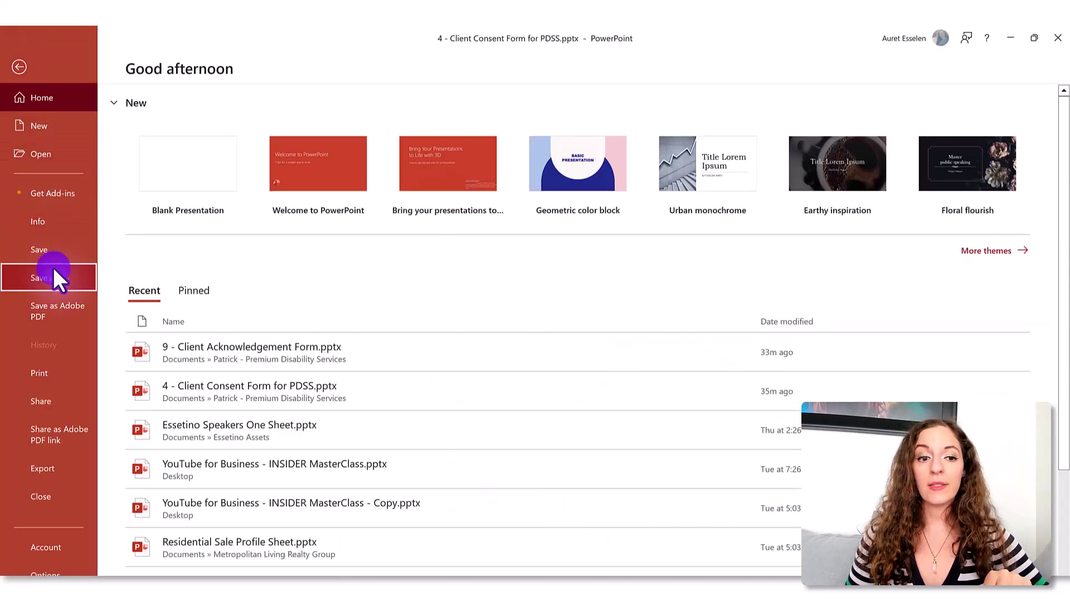
{"action": "left_click", "coordinate": [56, 278]}
{"action": "left_click", "coordinate": [195, 375]}
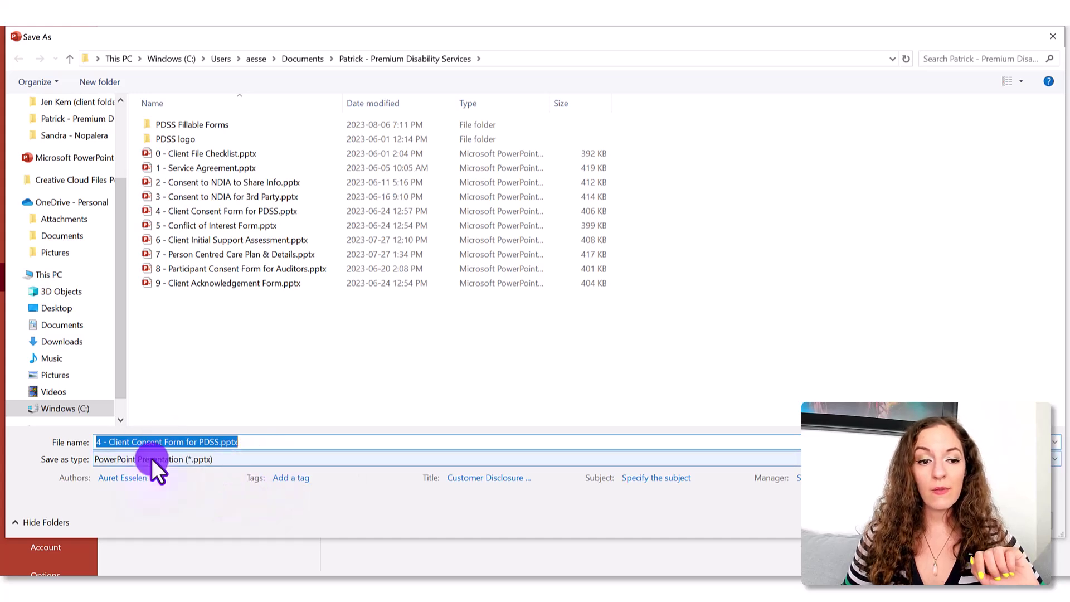
Save as PDF, replacing the existing '4 - Client Consent Form for PDSS.pdf'
{"action": "left_click", "coordinate": [201, 459]}
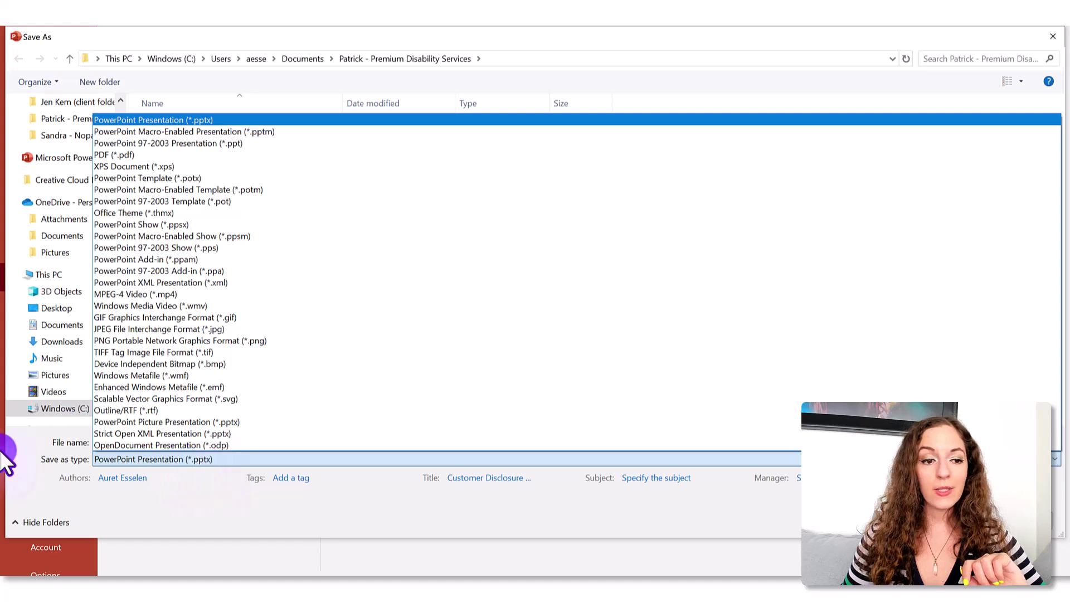
{"action": "left_click", "coordinate": [169, 155]}
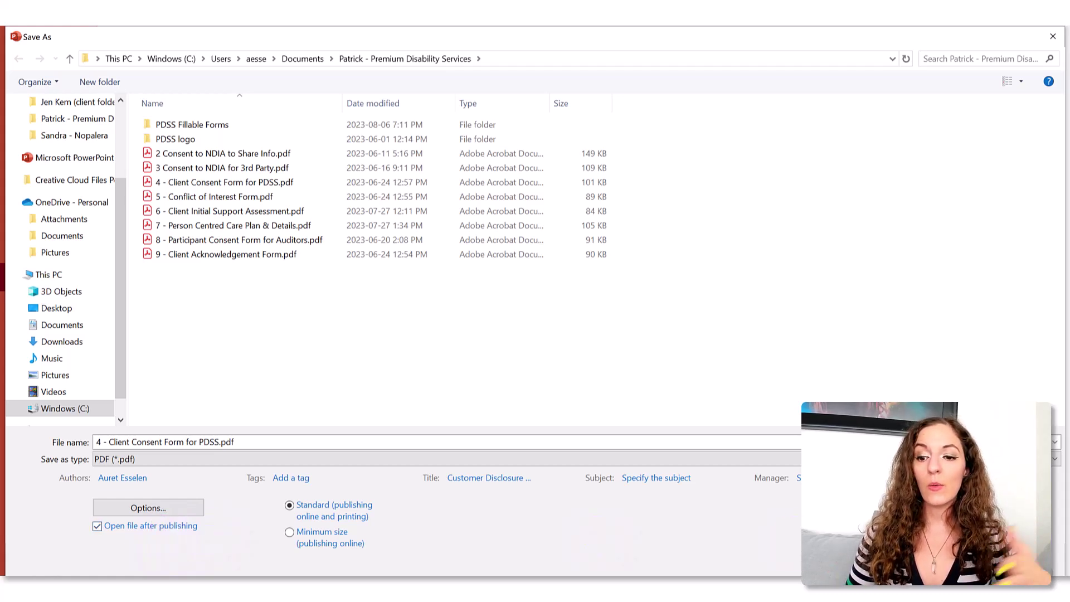
{"action": "left_click", "coordinate": [964, 559]}
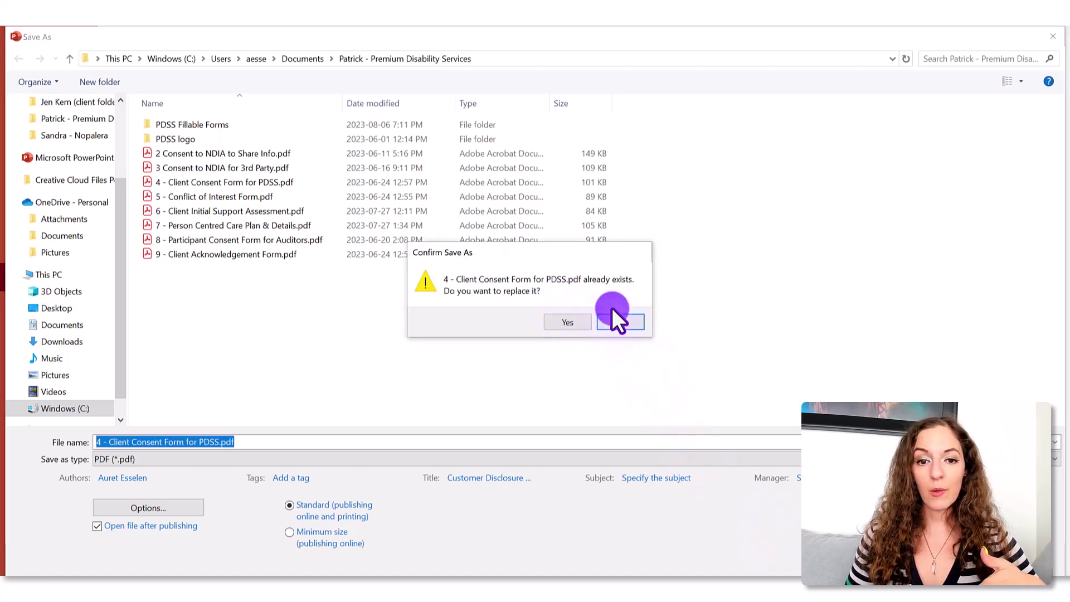
{"action": "left_click", "coordinate": [584, 324]}
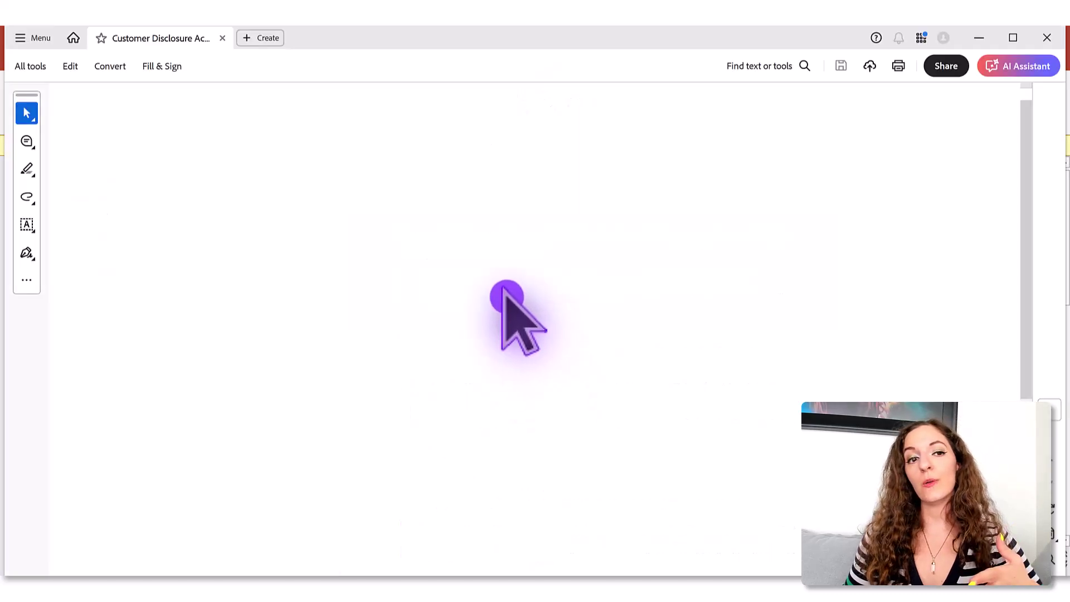
Scroll through the exported consent form PDF in Acrobat to check its layout
{"action": "scroll", "coordinate": [513, 303], "scroll_direction": "down", "scroll_amount": 6}
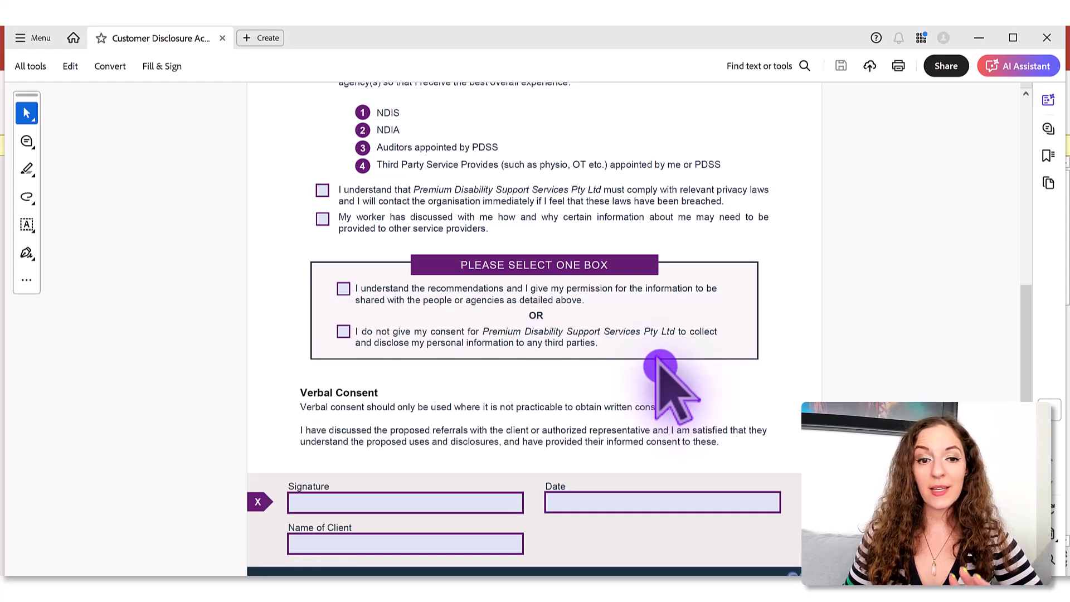
{"action": "scroll", "coordinate": [582, 356], "scroll_direction": "up", "scroll_amount": 6}
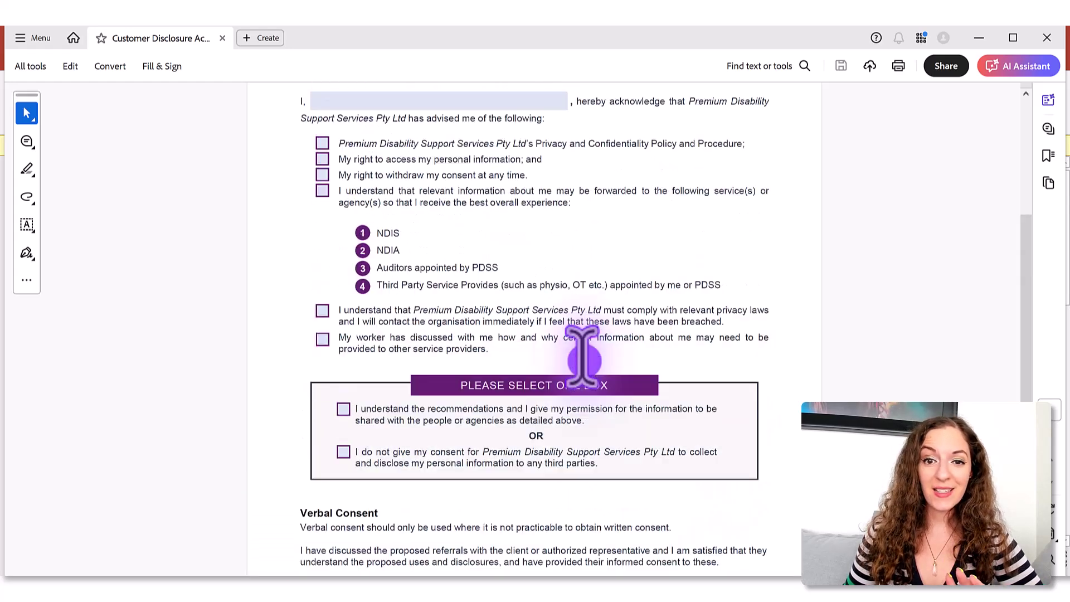